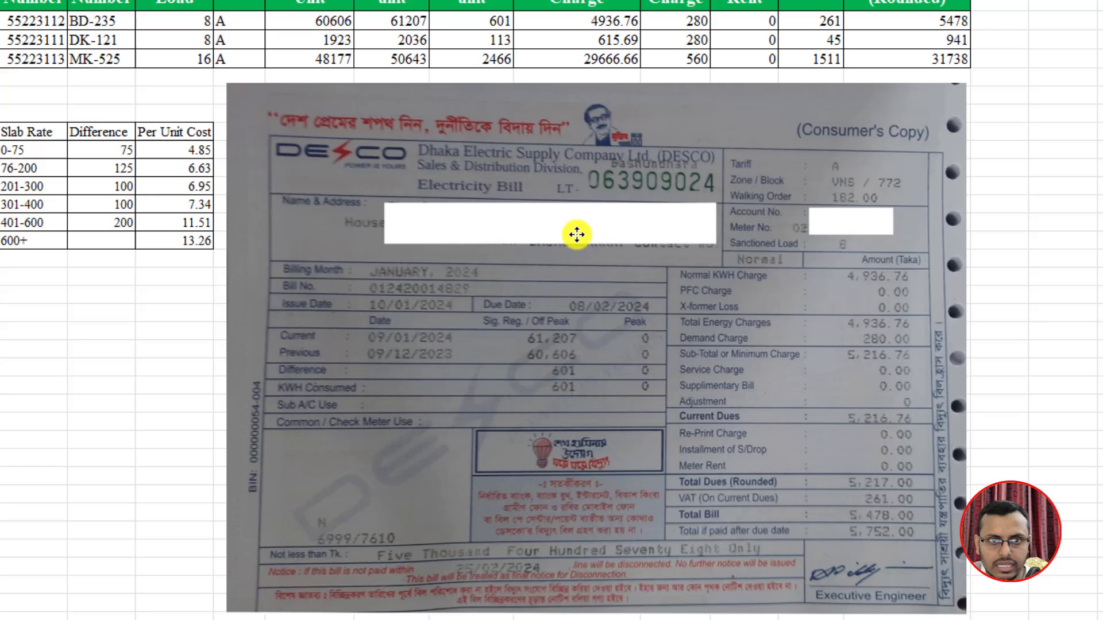
left_click(395, 354)
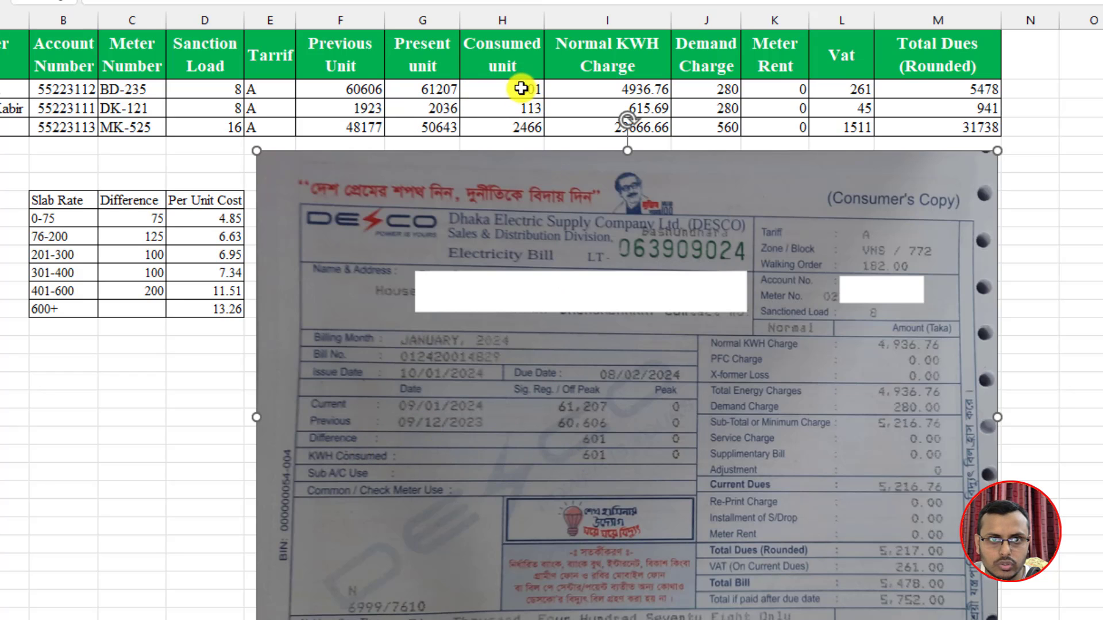
left_click(1027, 218)
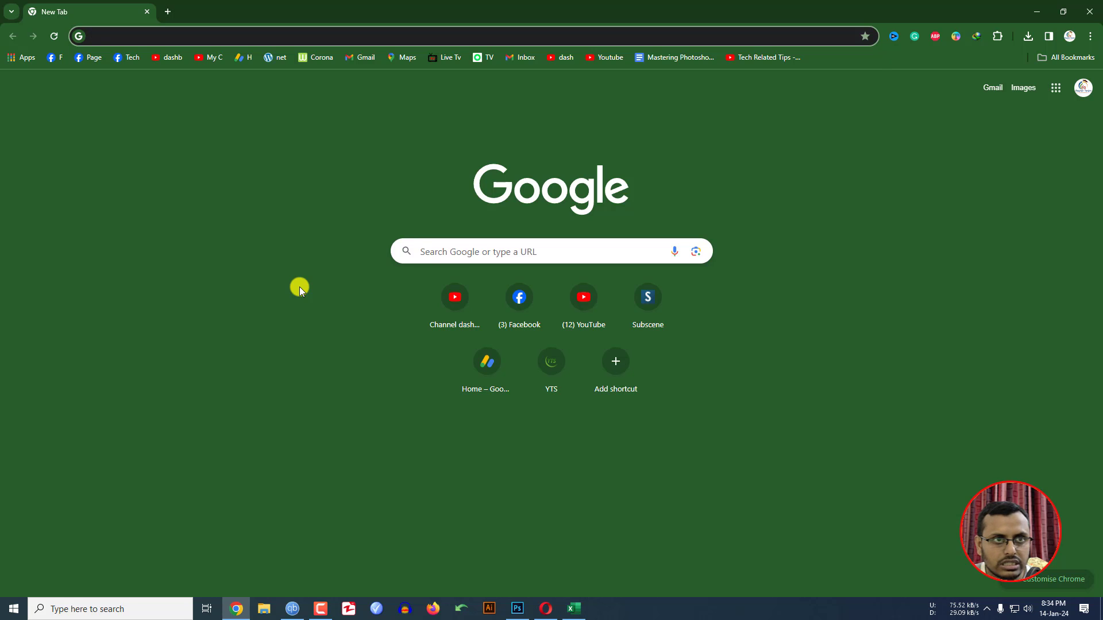
- Search Google in Chrome for "desco" and open the official Dhaka Electric Supply Company website
type("desco")
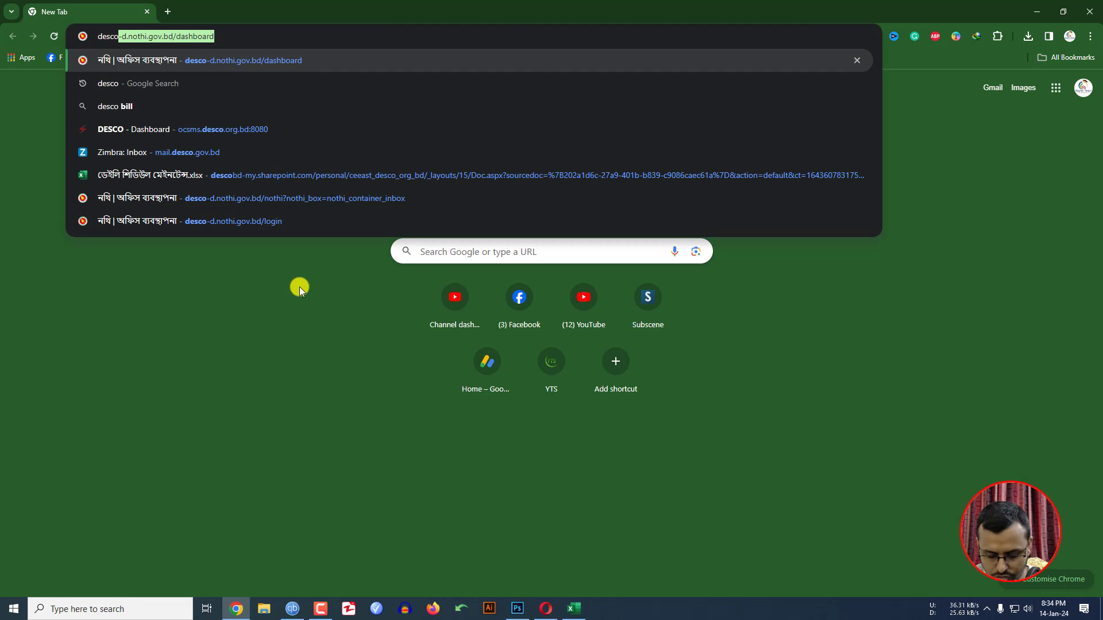
key("Delete")
key("Return")
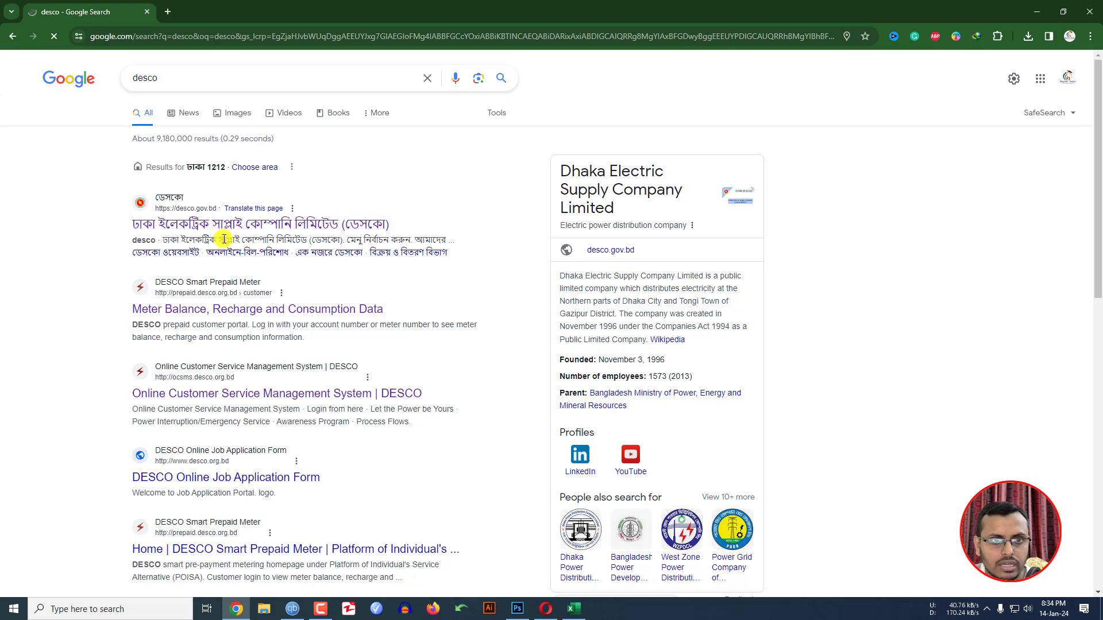
left_click(230, 231)
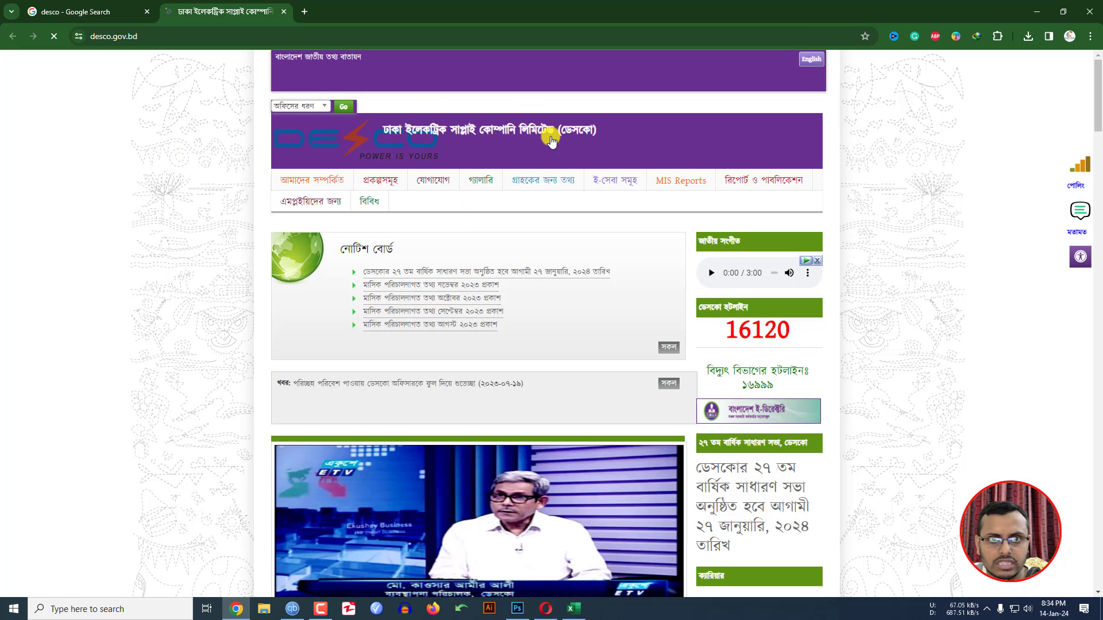
- Go to the site's Tariff-Rates page and open the retail electricity tariff notice effective from March 2023
mouse_move(531, 179)
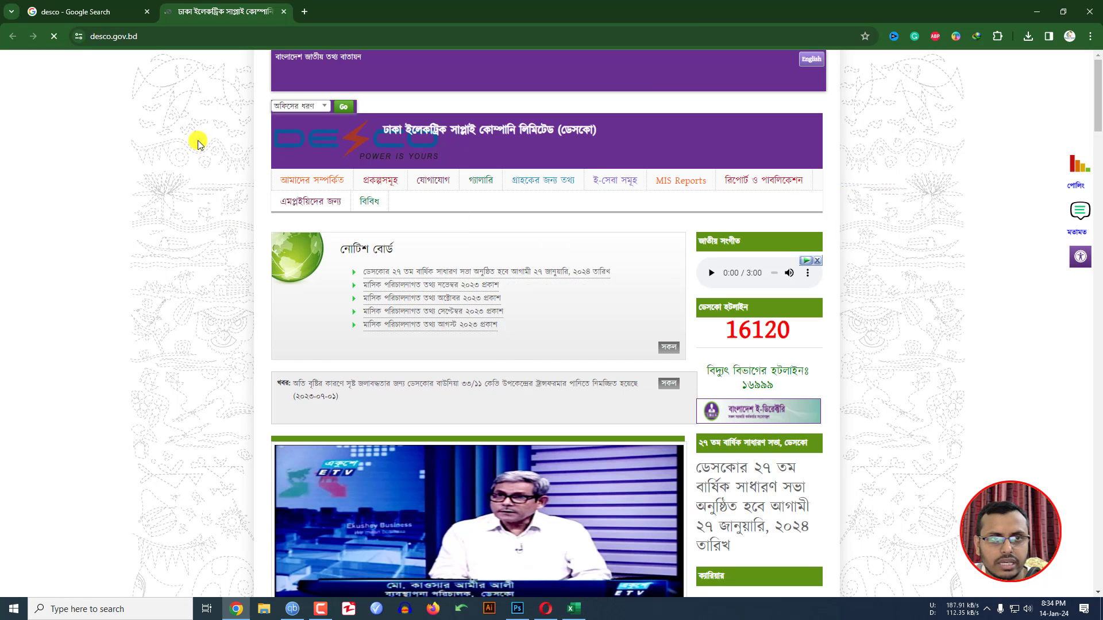
scroll(179, 356, "down", 1)
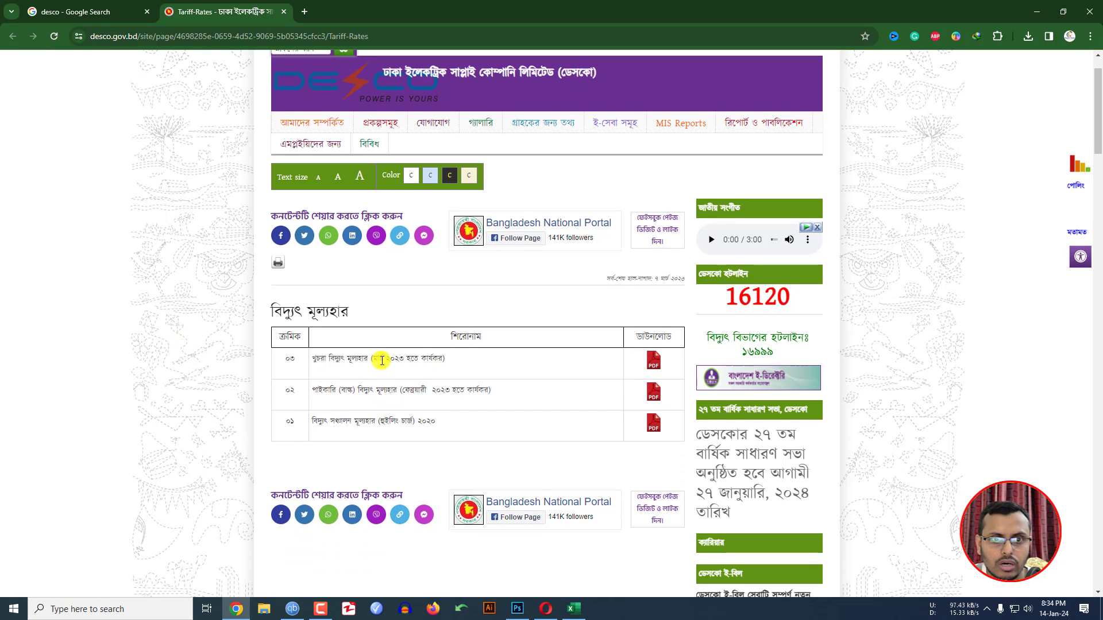
left_click(653, 361)
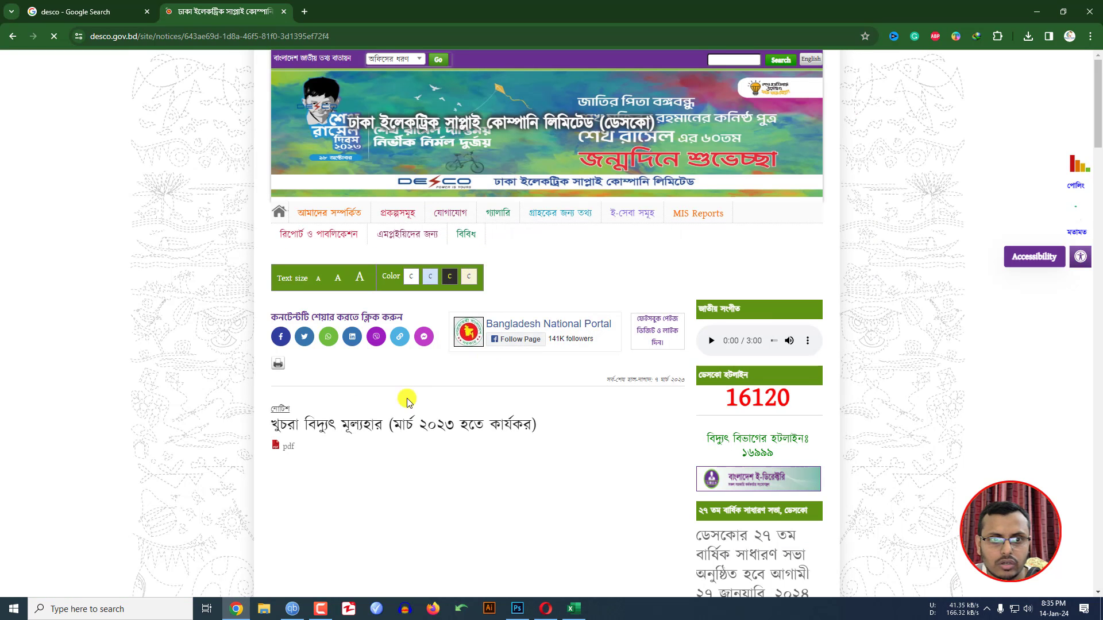
- Download the tariff notice's PDF and open the downloaded file
left_click(290, 452)
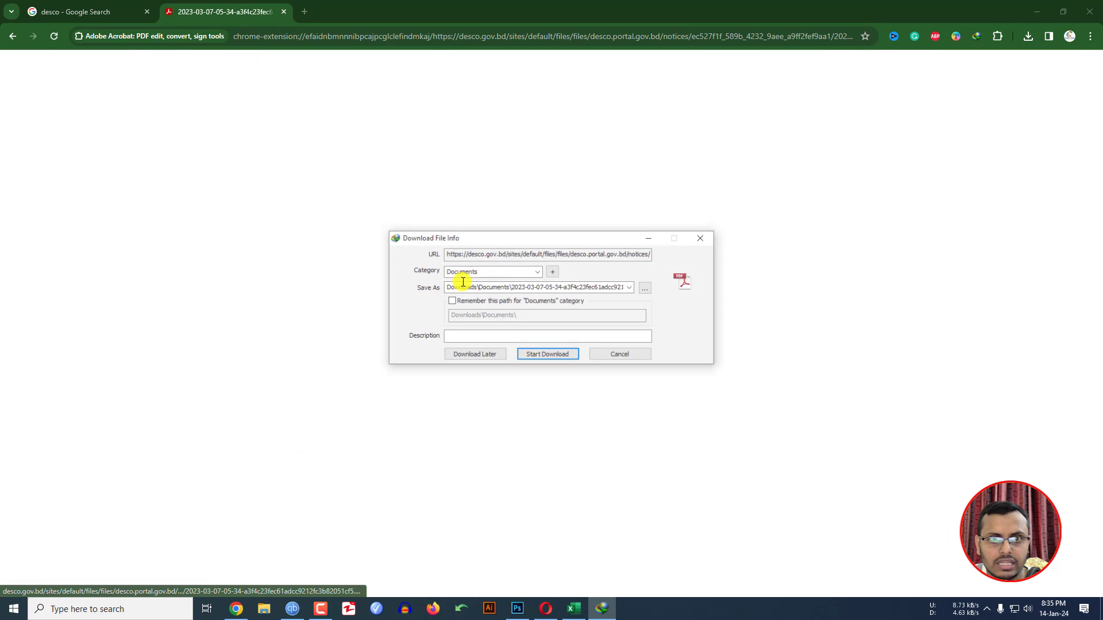
left_click(547, 353)
left_click(554, 347)
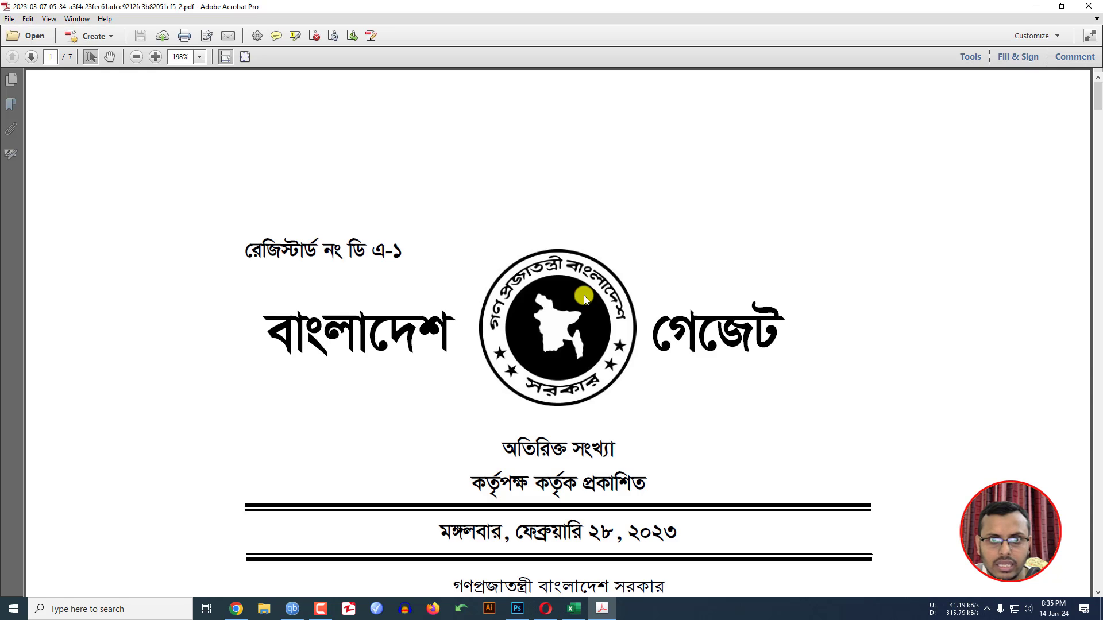
- Find the LT-A residential category in the tariff table on page 2 of the gazette and highlight its label
scroll(548, 319, "down", 5)
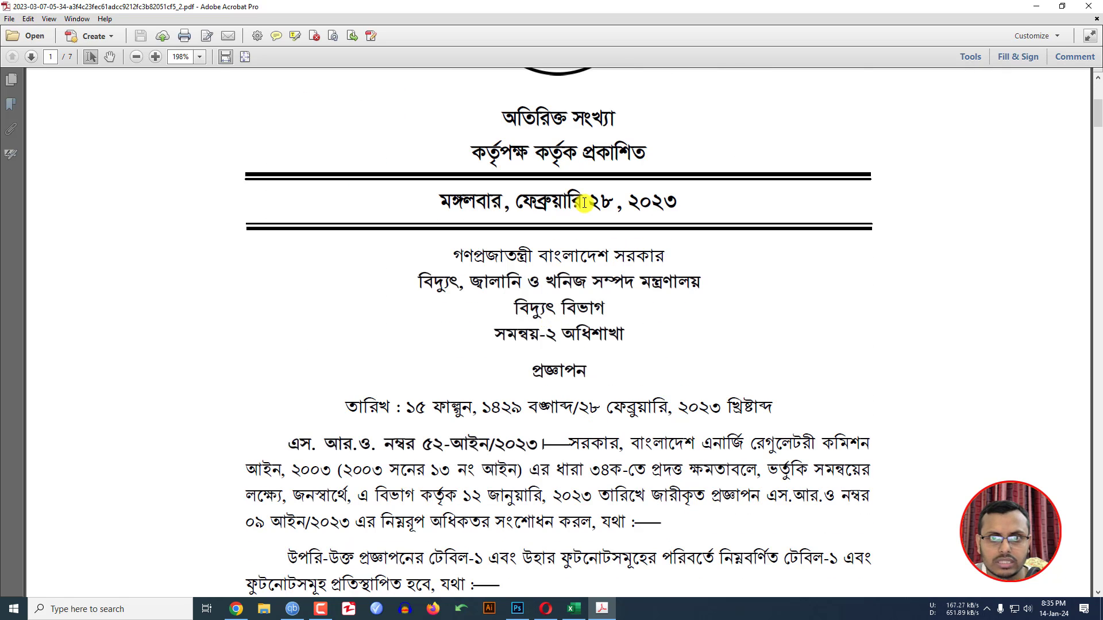
scroll(600, 320, "down", 10)
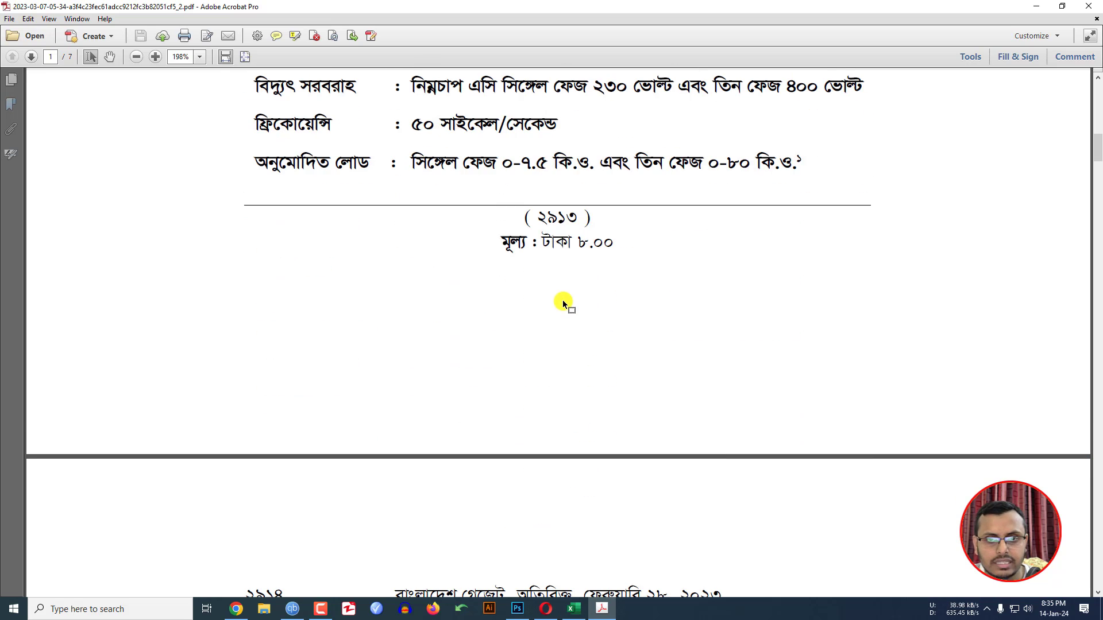
scroll(563, 303, "down", 2)
scroll(551, 301, "down", 8)
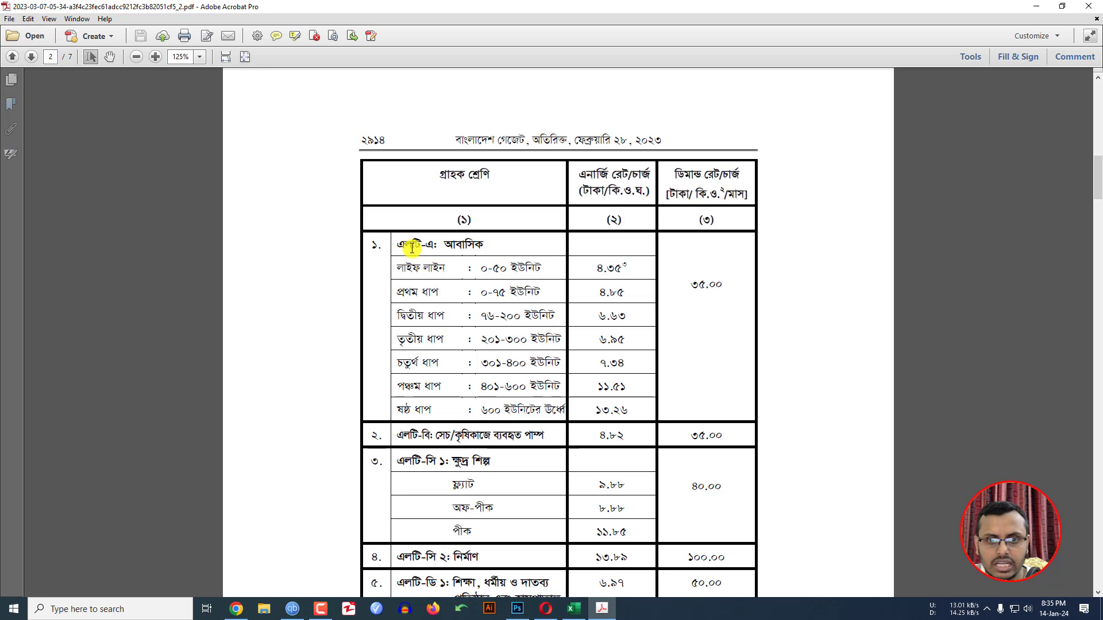
left_click_drag(391, 244, 433, 246)
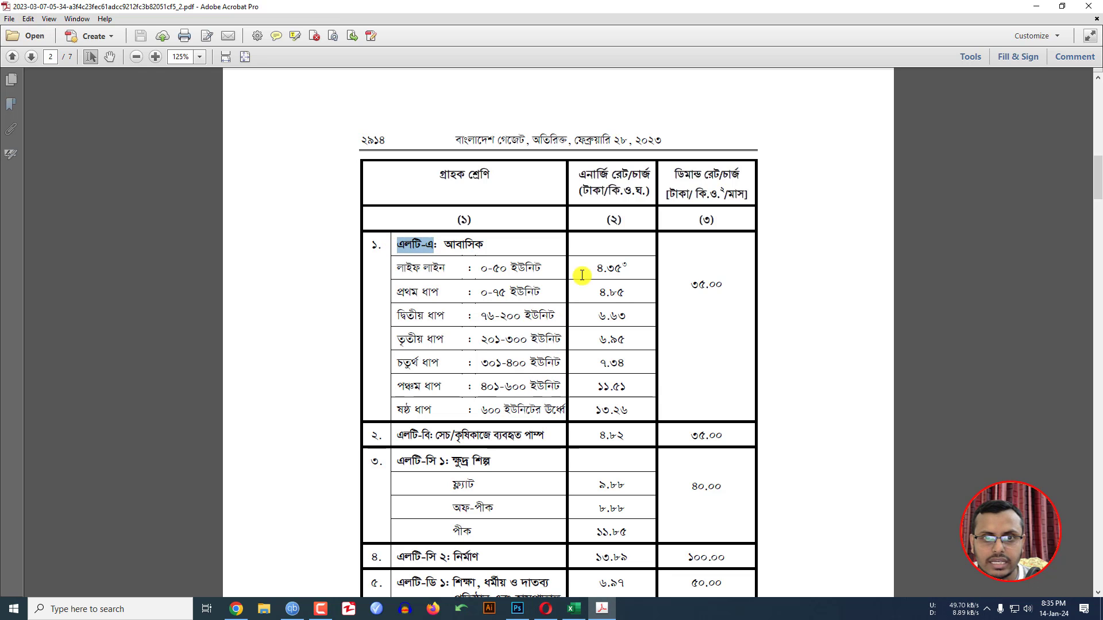
- Check the Tarrif column in the Excel bill sheet, and highlight the gazette's residential rates for 0-75 and 76-200 units
left_click(573, 609)
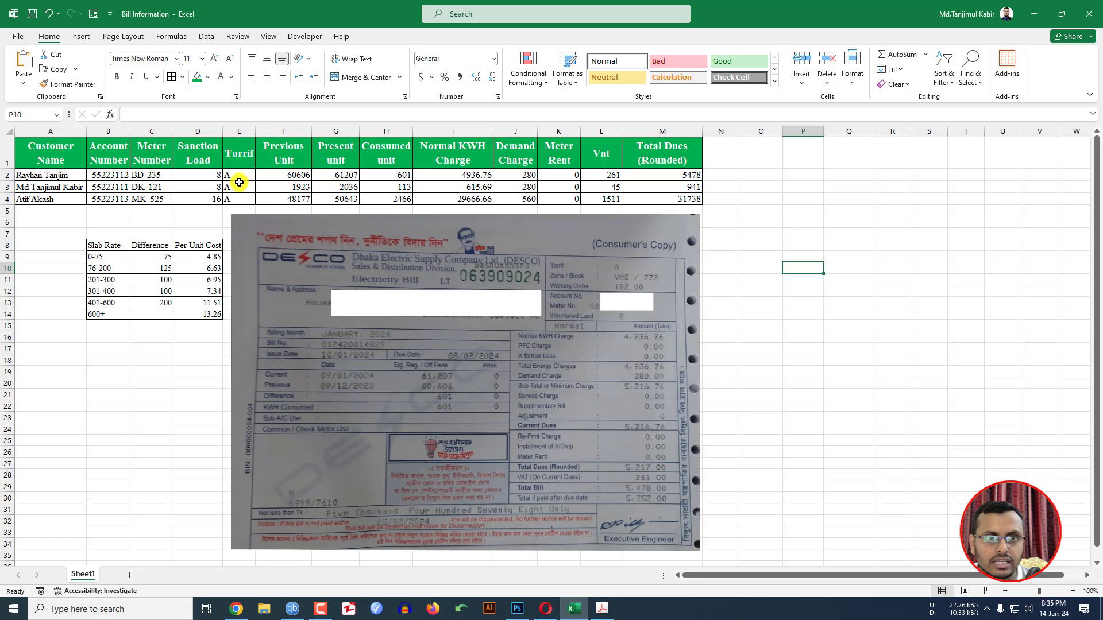
left_click(610, 612)
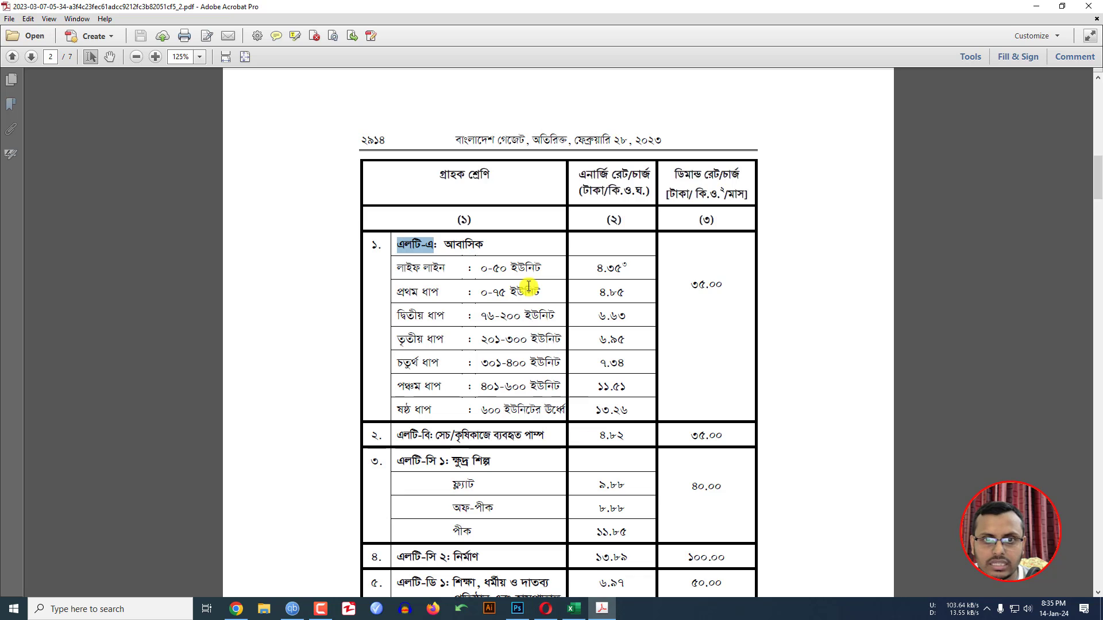
left_click_drag(406, 291, 621, 295)
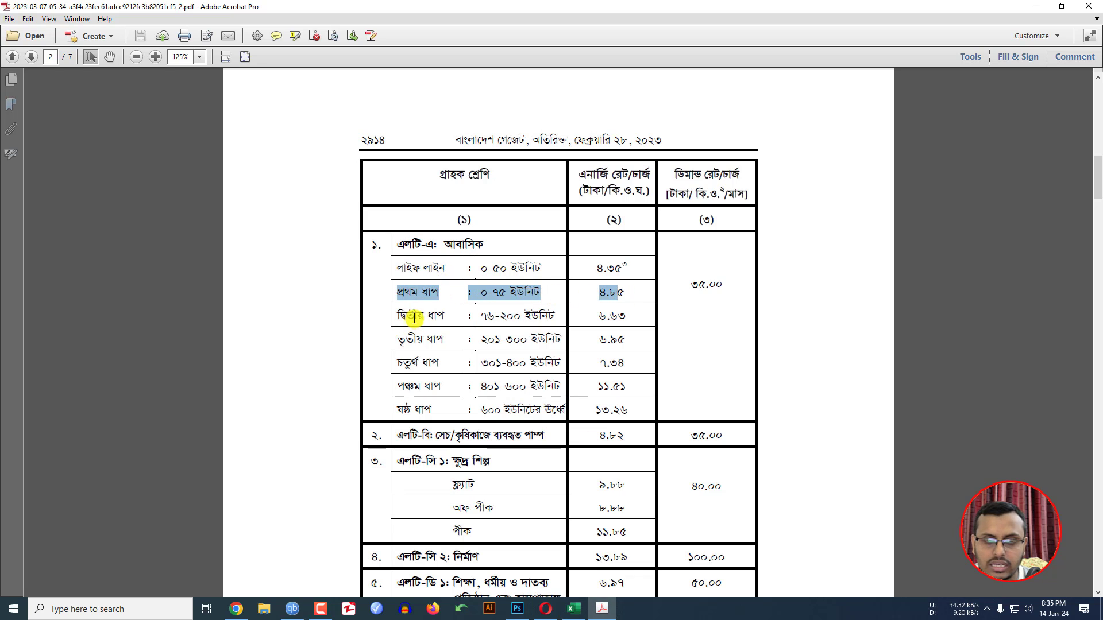
left_click_drag(414, 318, 491, 344)
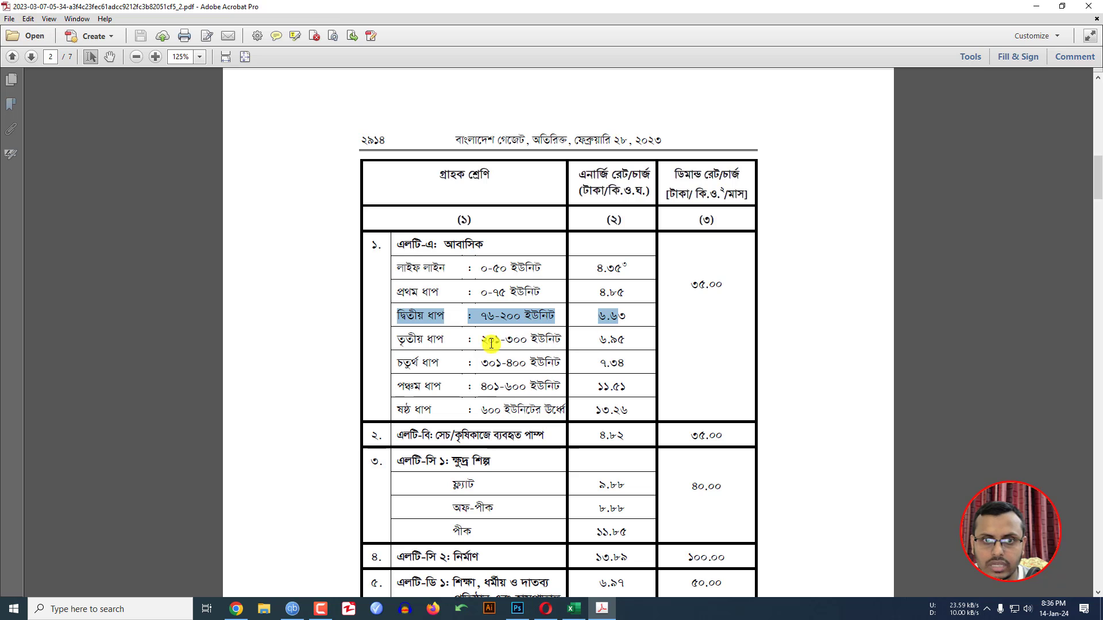
- Check the sanctioned load on the bill picture in Excel, and highlight the residential demand rate in the gazette
left_click(573, 608)
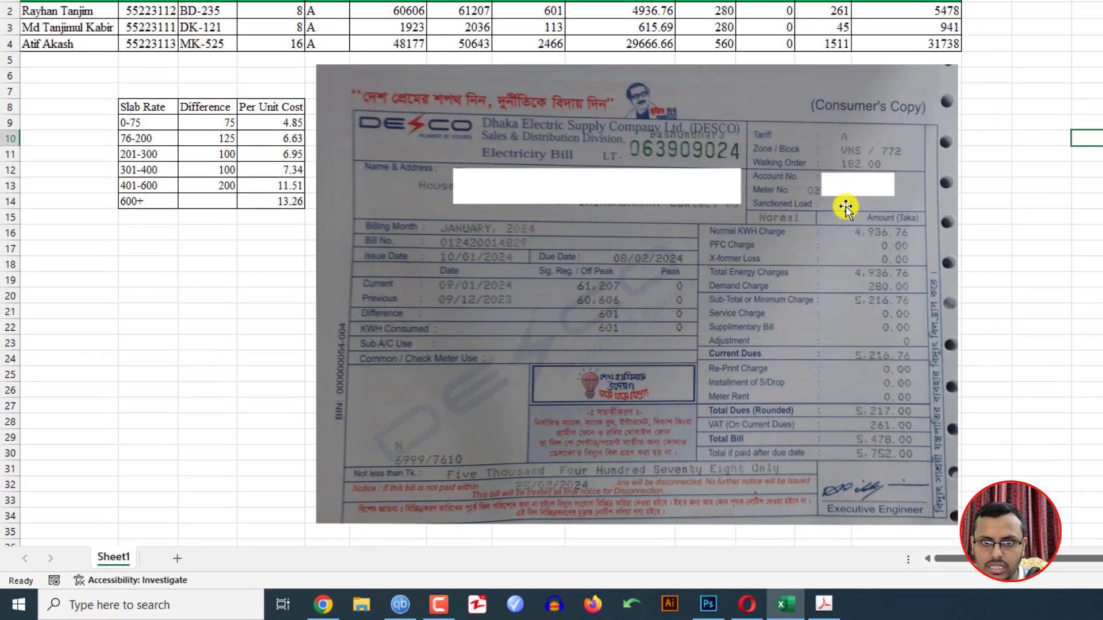
left_click(827, 604)
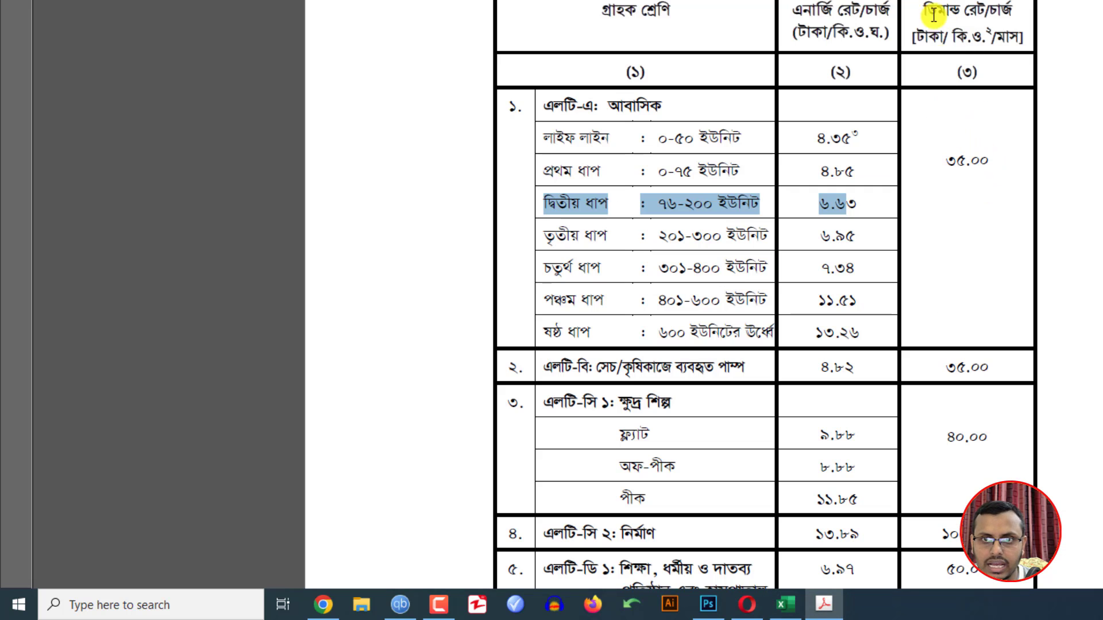
left_click_drag(945, 161, 991, 160)
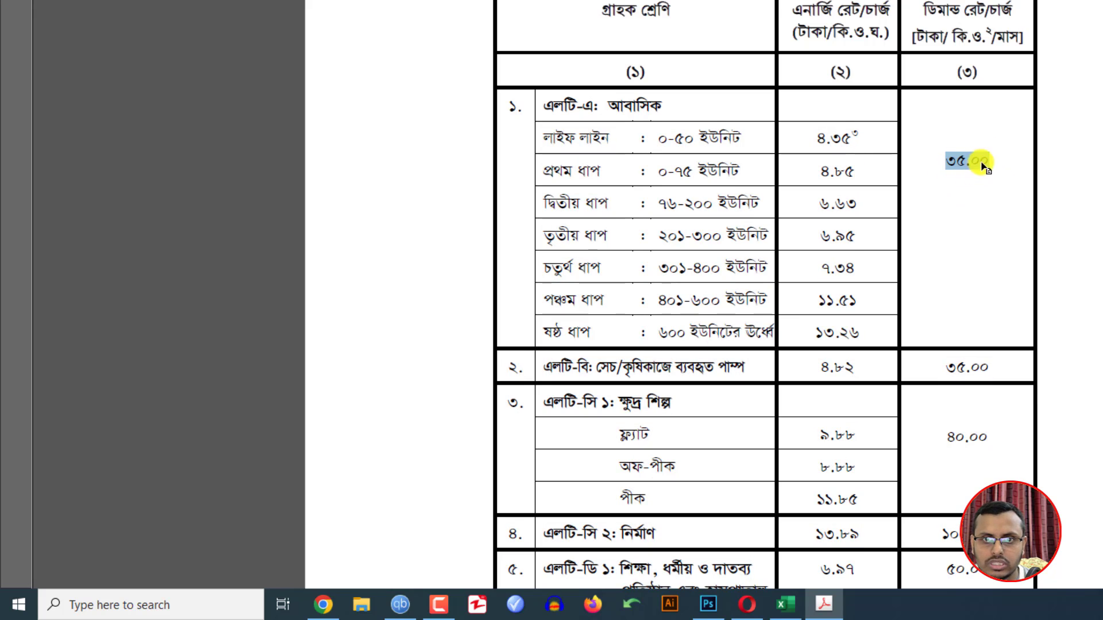
- Review the energy and demand rates of the other customer categories on the gazette page, and close the PDF
scroll(953, 173, "down", 3)
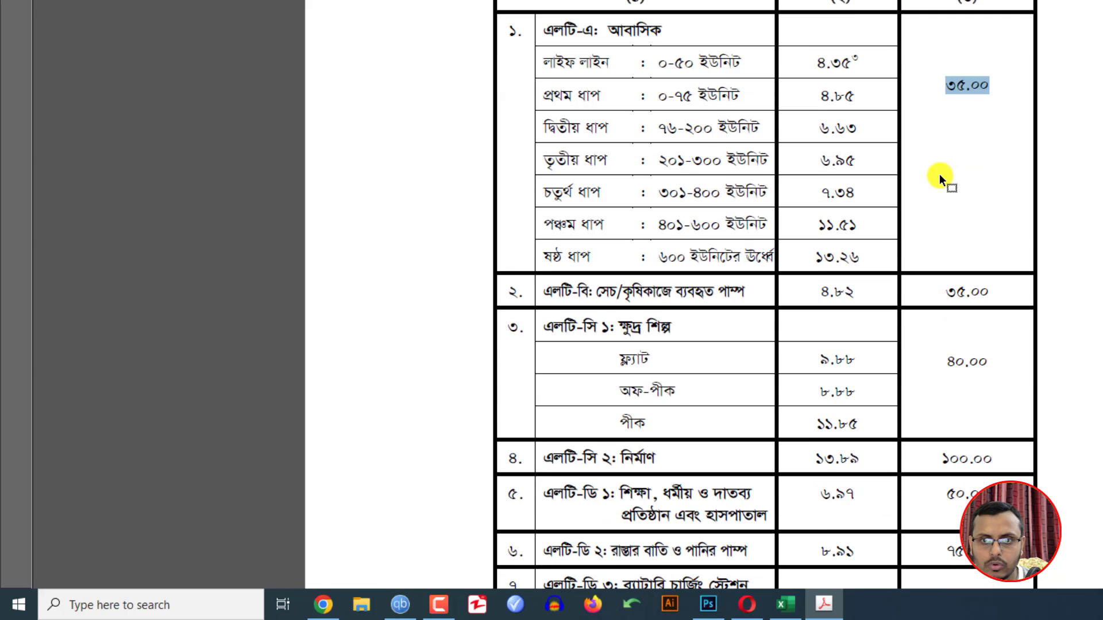
scroll(654, 308, "down", 3)
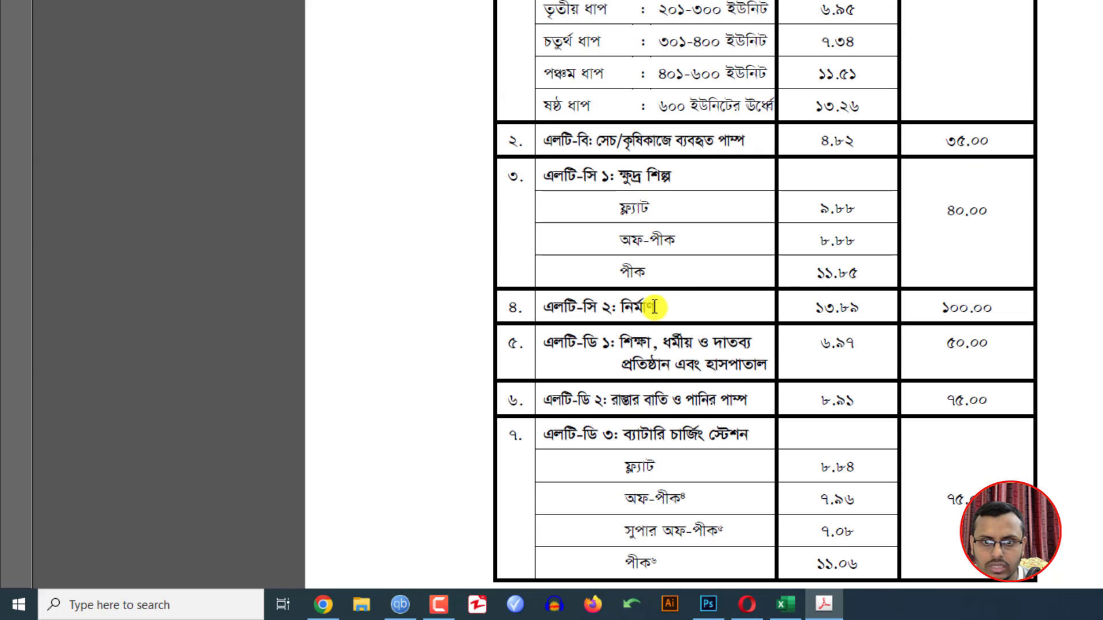
scroll(715, 317, "down", 2)
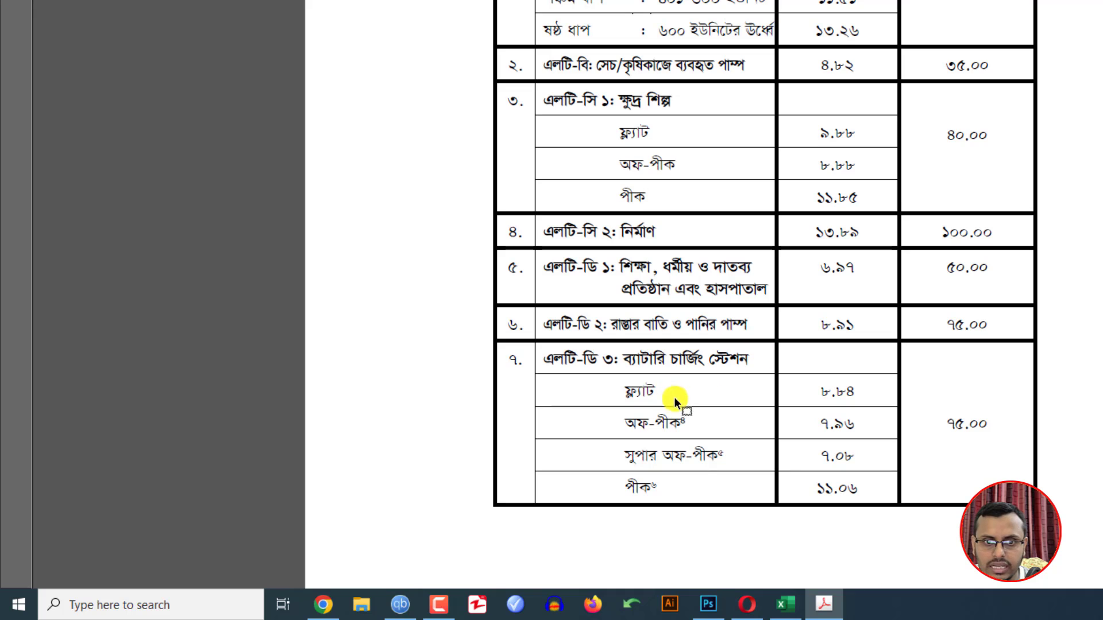
scroll(801, 198, "up", 3)
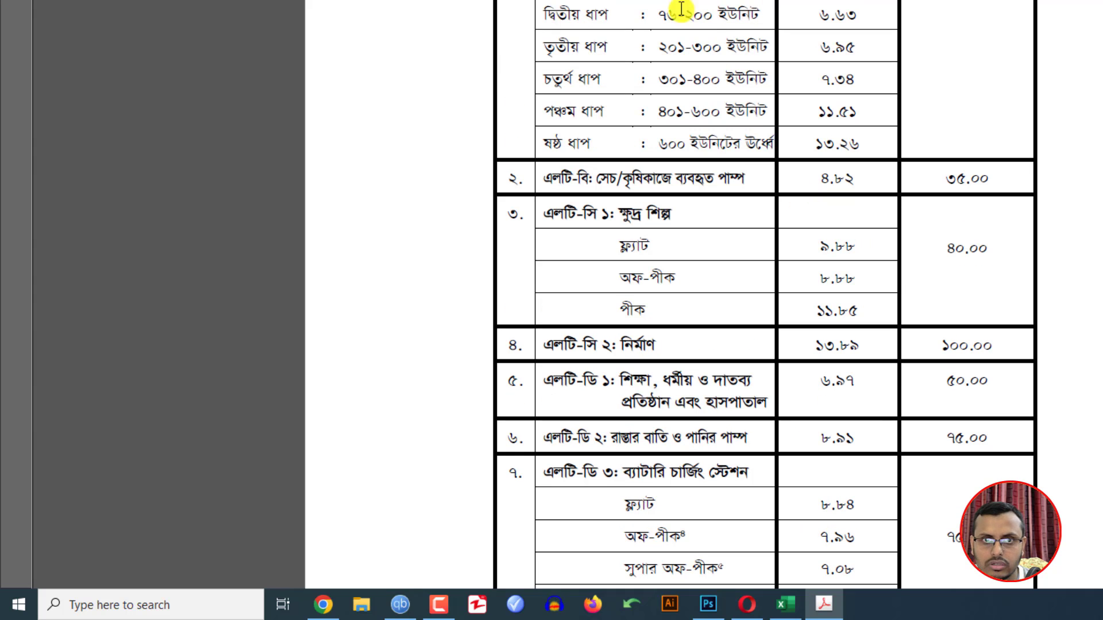
scroll(764, 293, "up", 2)
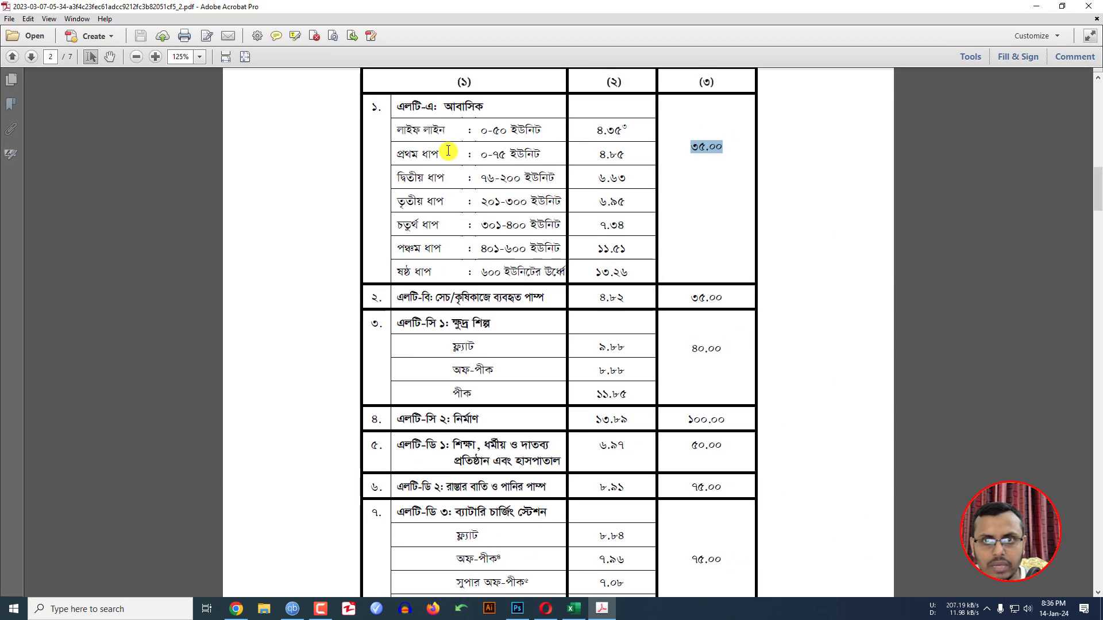
scroll(540, 167, "up", 2)
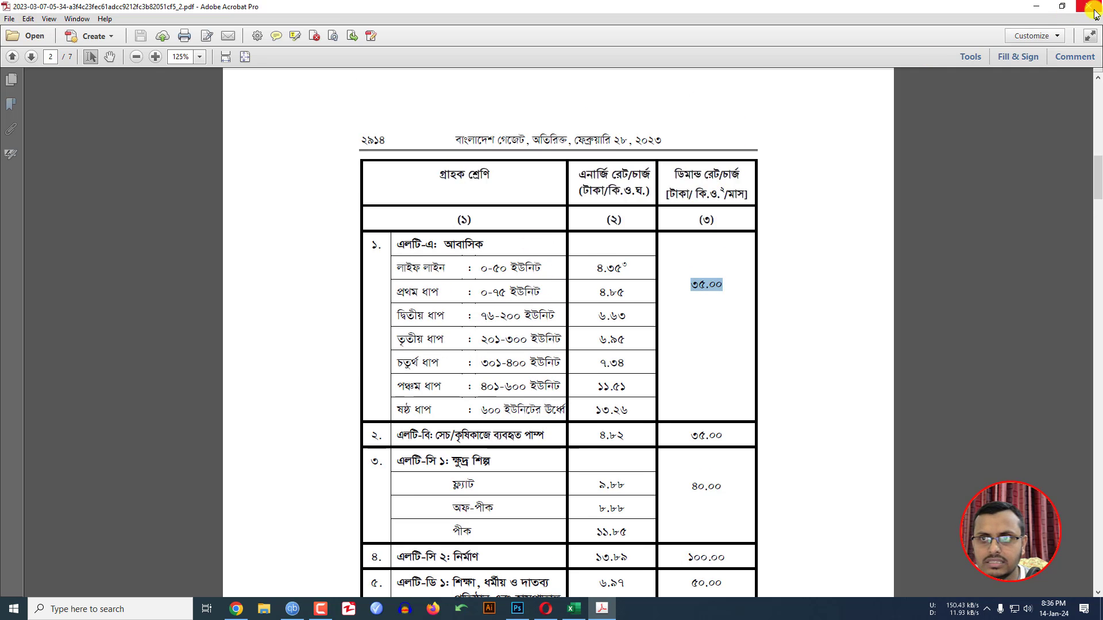
left_click(1094, 13)
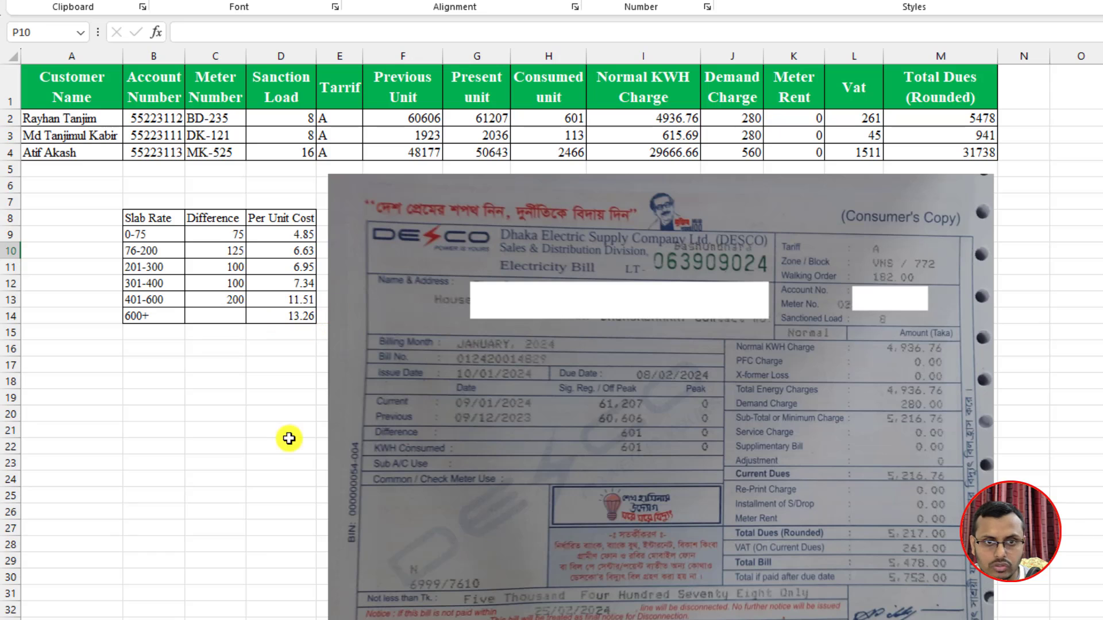
- Shrink the bill picture to about half its size, move it beyond the billing table to column O, and select cell A1
left_click(524, 340)
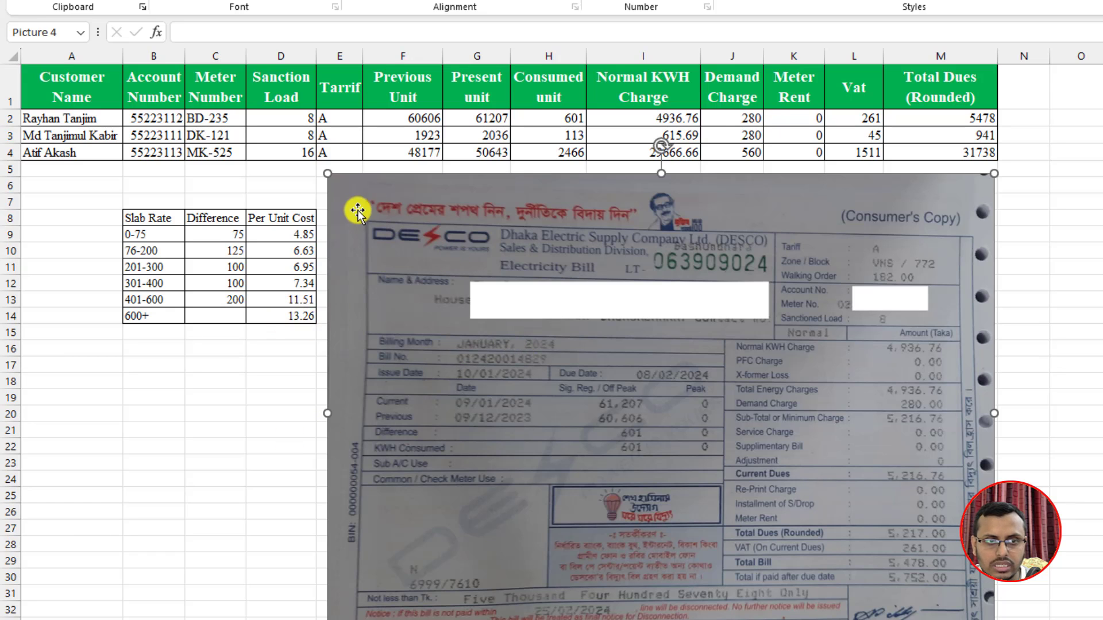
left_click_drag(330, 173, 626, 386)
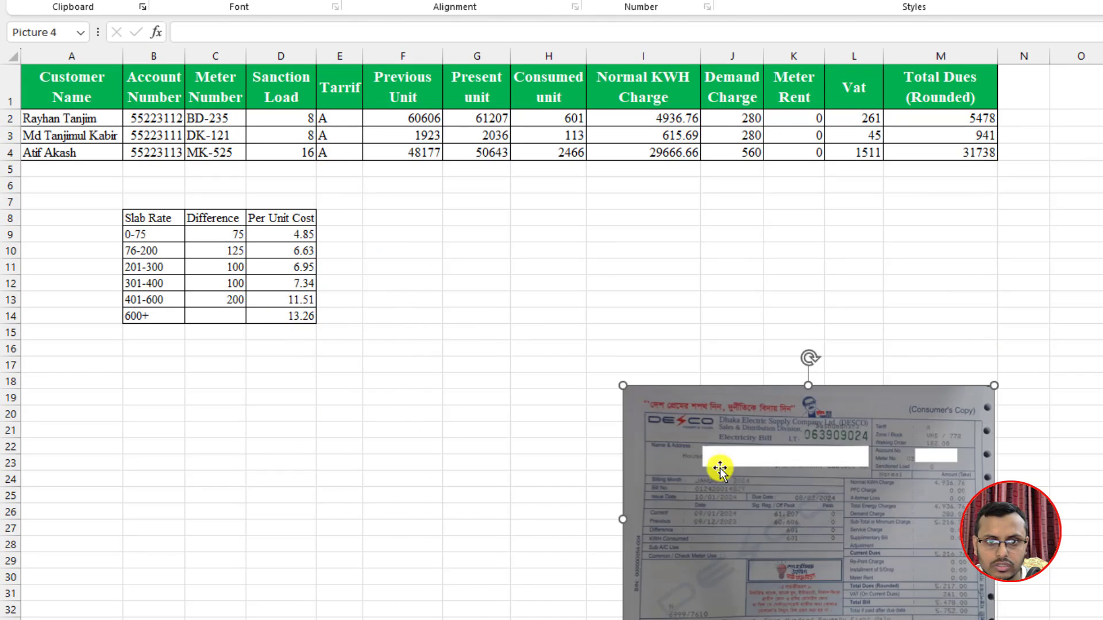
left_click_drag(723, 474, 1102, 176)
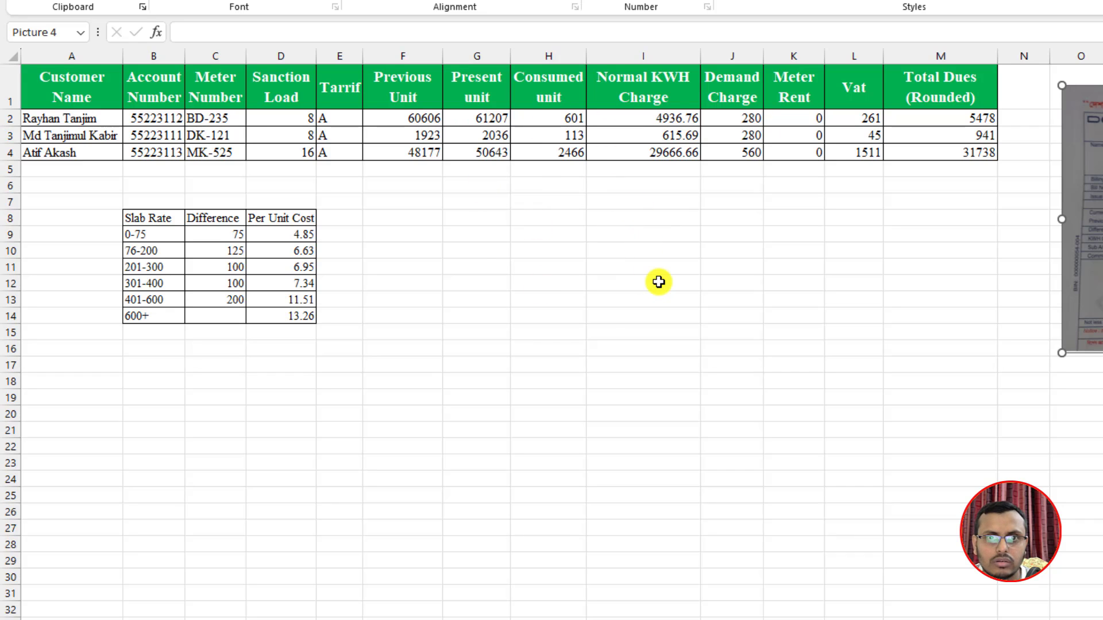
key("Escape")
left_click(105, 83)
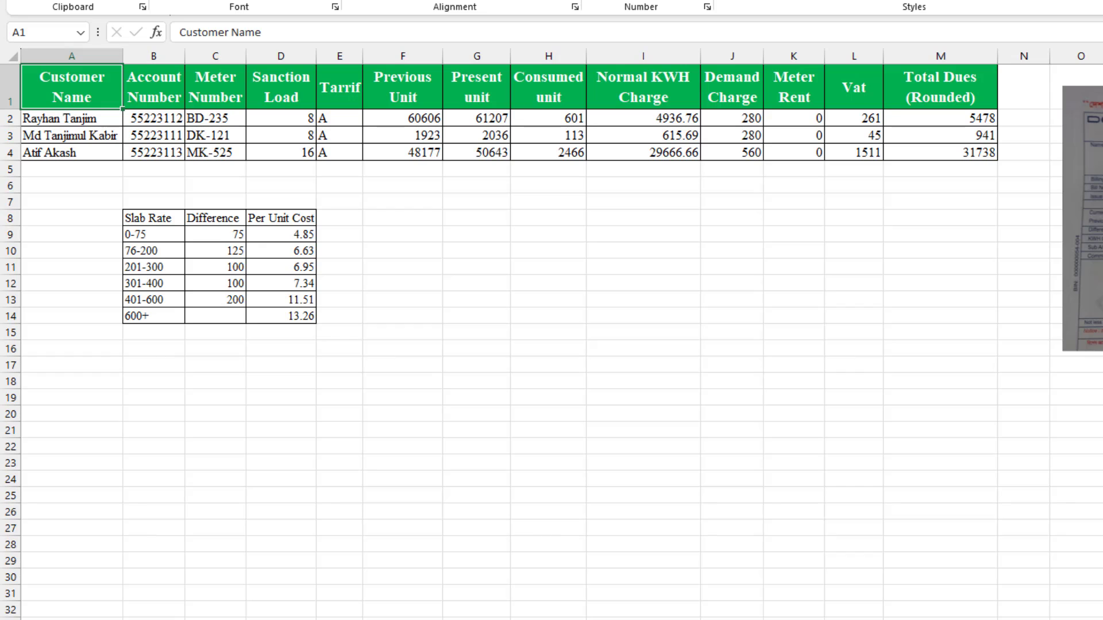
- Enlarge the bill picture, bring it below the billing table for viewing, and move it back out beyond the Total Dues column
left_click_drag(1102, 225, 1102, 291)
left_click_drag(1102, 419, 1102, 547)
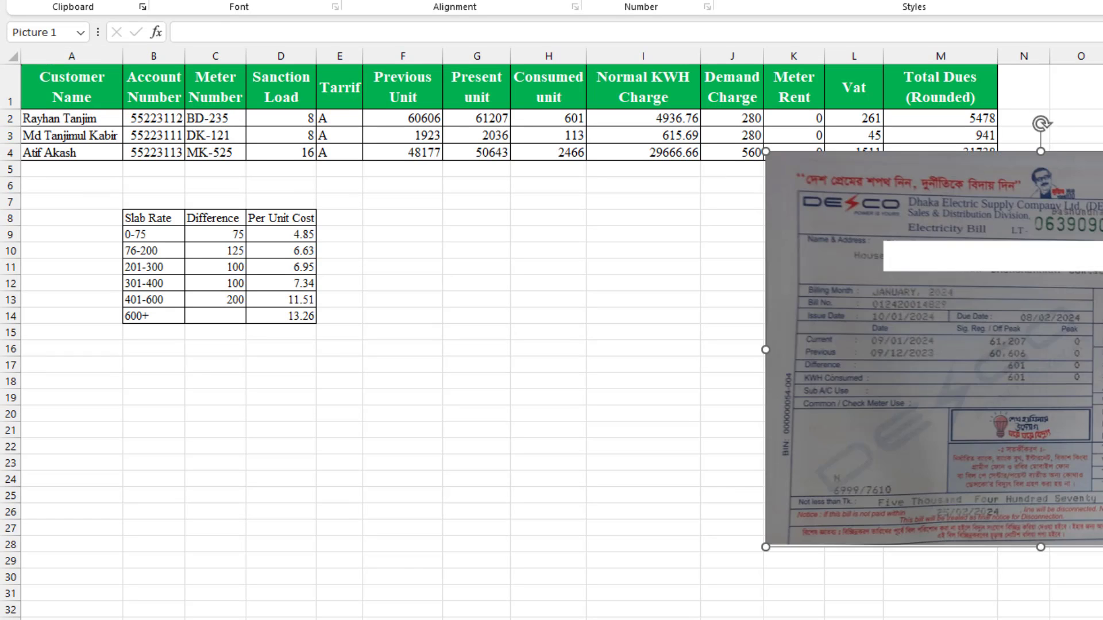
left_click_drag(1102, 368, 842, 379)
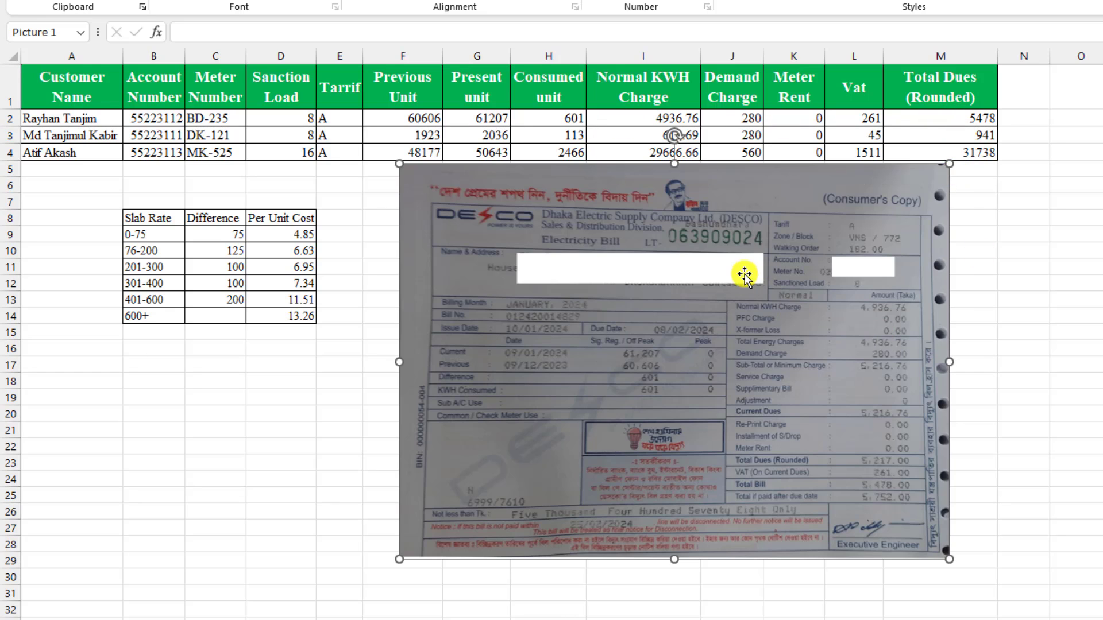
left_click_drag(744, 274, 1102, 309)
left_click_drag(1102, 309, 1087, 272)
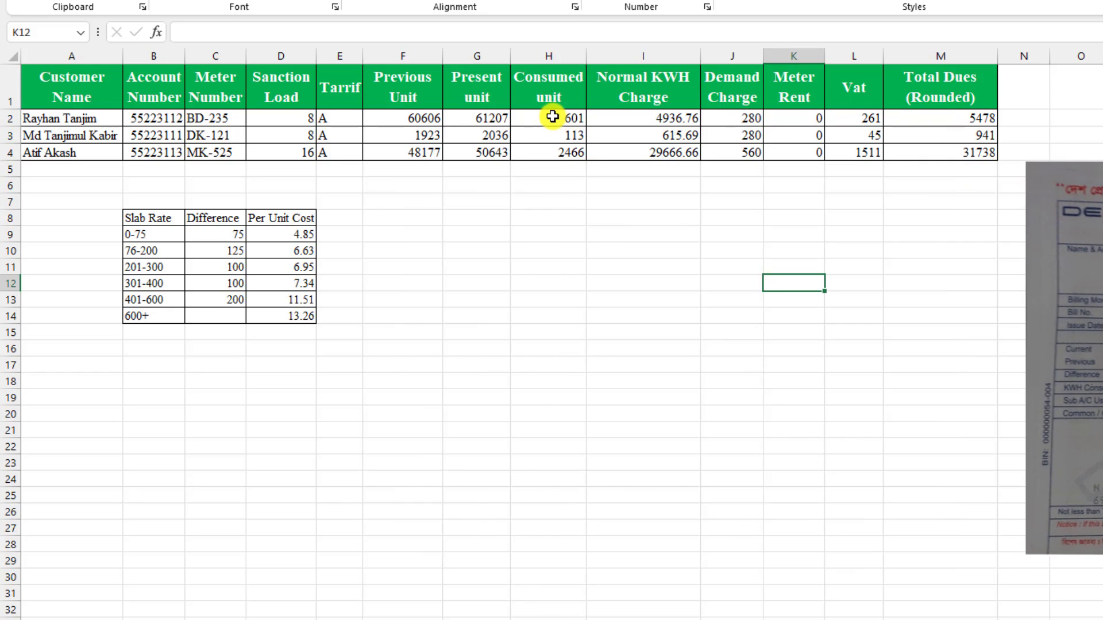
- Clear the values in H2:M4, from Consumed unit through Total Dues, for all three customers
left_click_drag(554, 117, 967, 149)
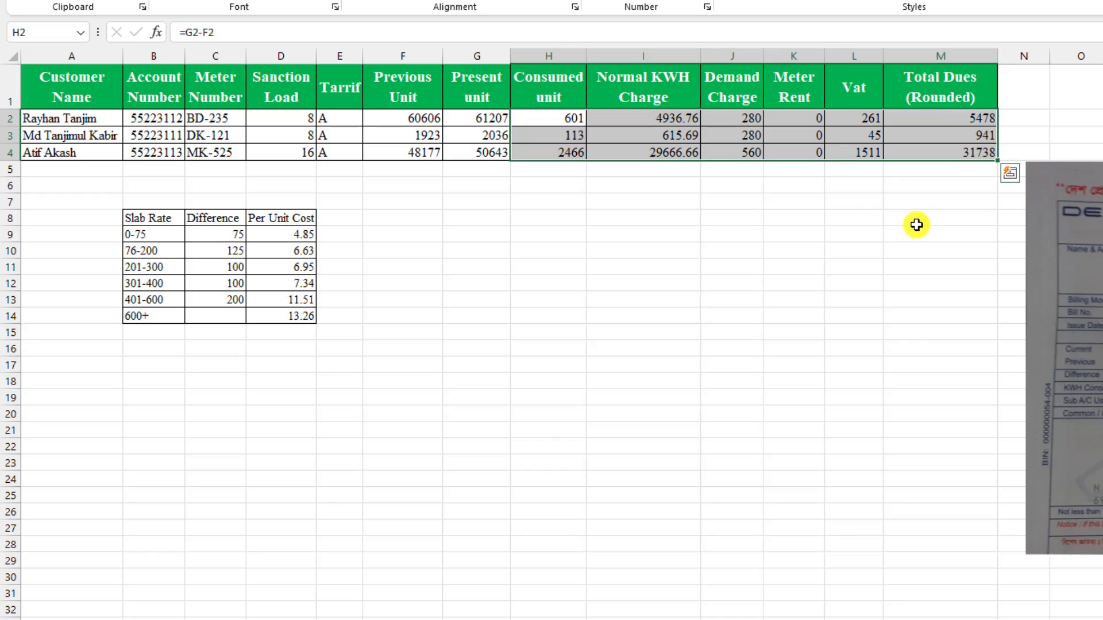
key("Delete")
left_click(841, 249)
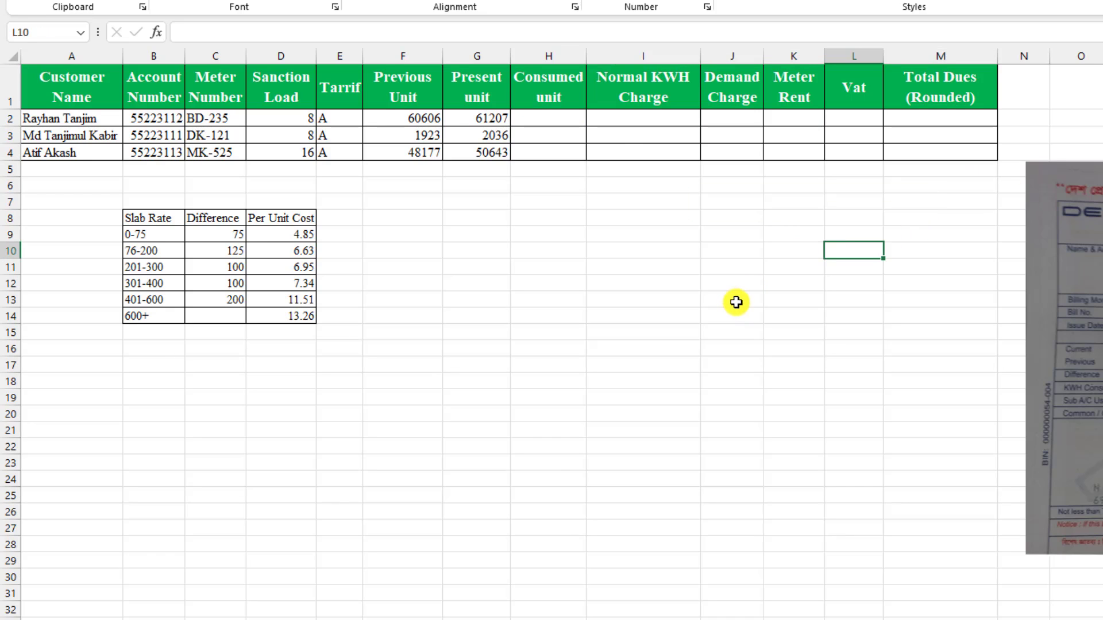
- Calculate the Consumed unit in H2 with =G2-F2 and fill the formula down to H4
left_click(564, 118)
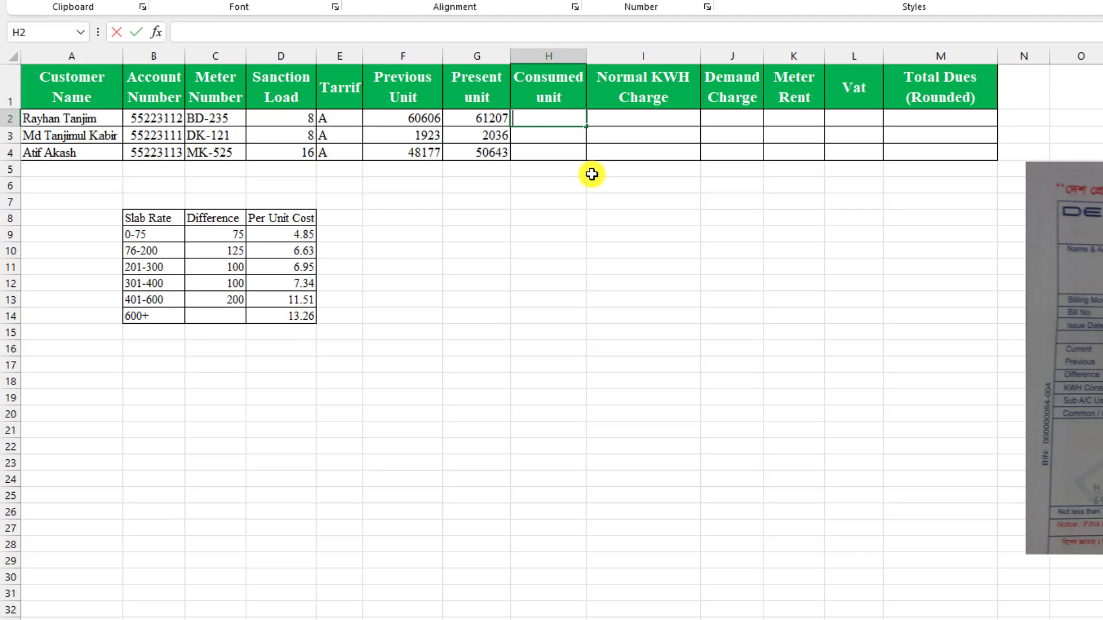
type("=")
left_click(496, 119)
type("-")
left_click(423, 119)
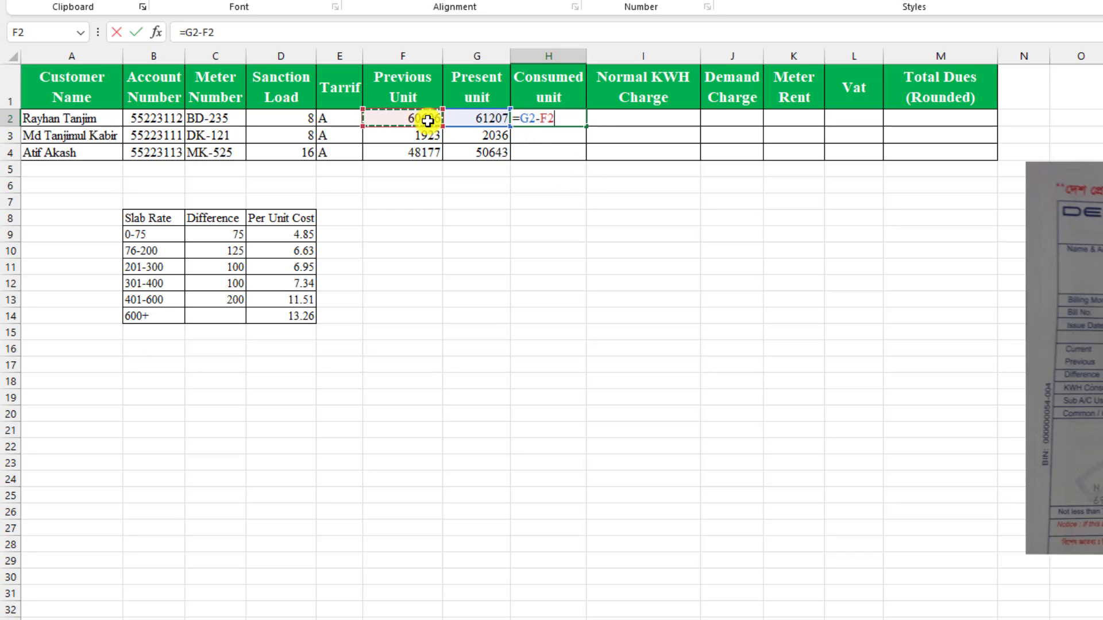
key("Return")
left_click(581, 121)
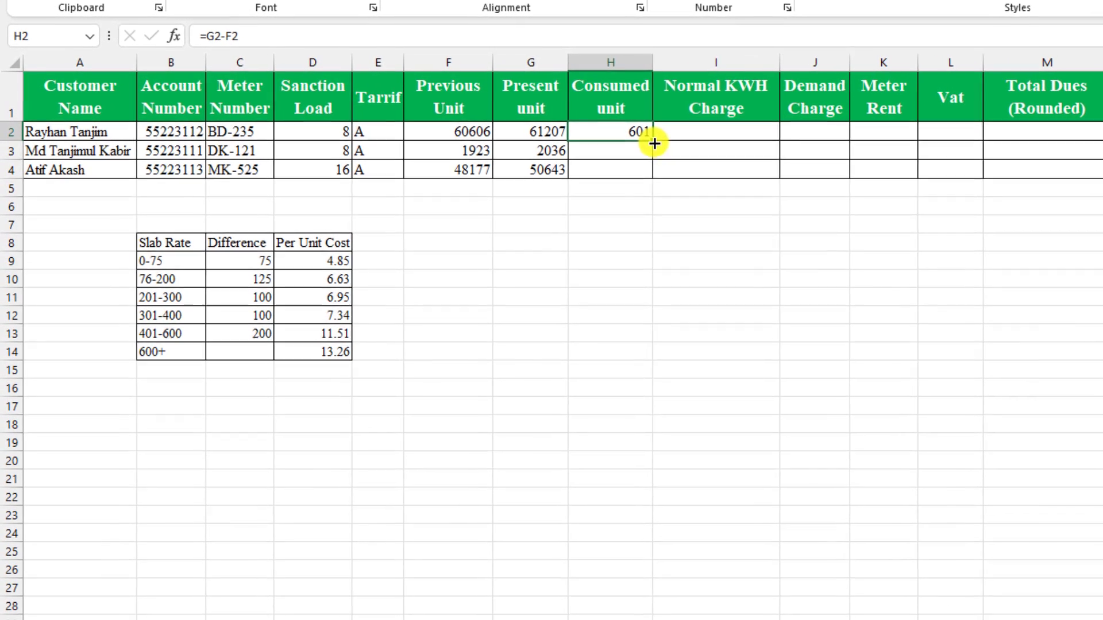
left_click_drag(586, 126, 586, 159)
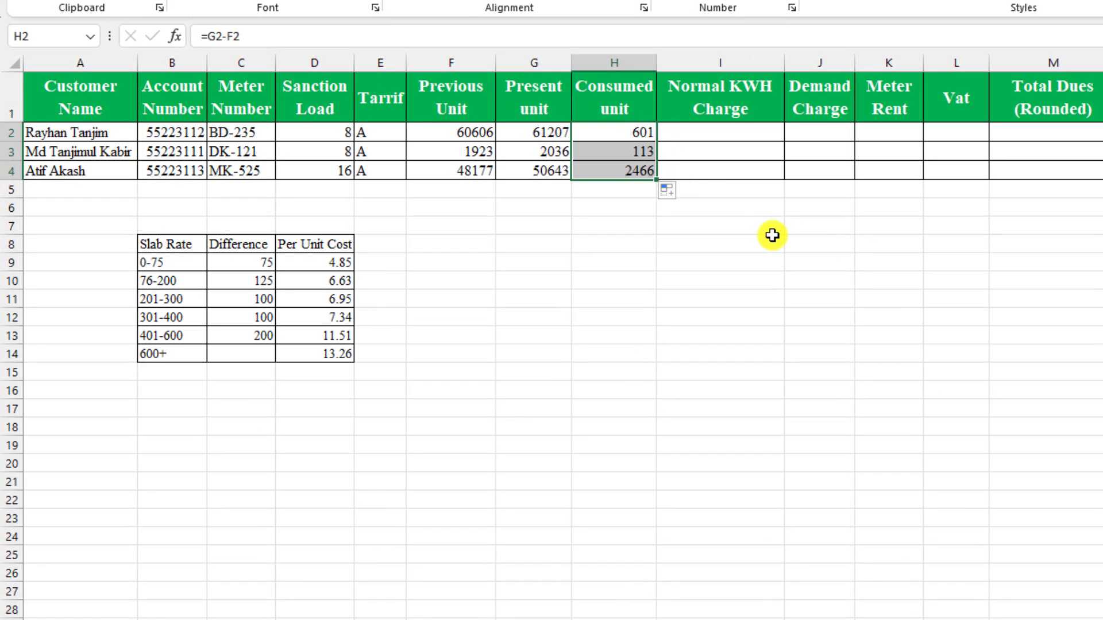
left_click(55, 150)
left_click(59, 169)
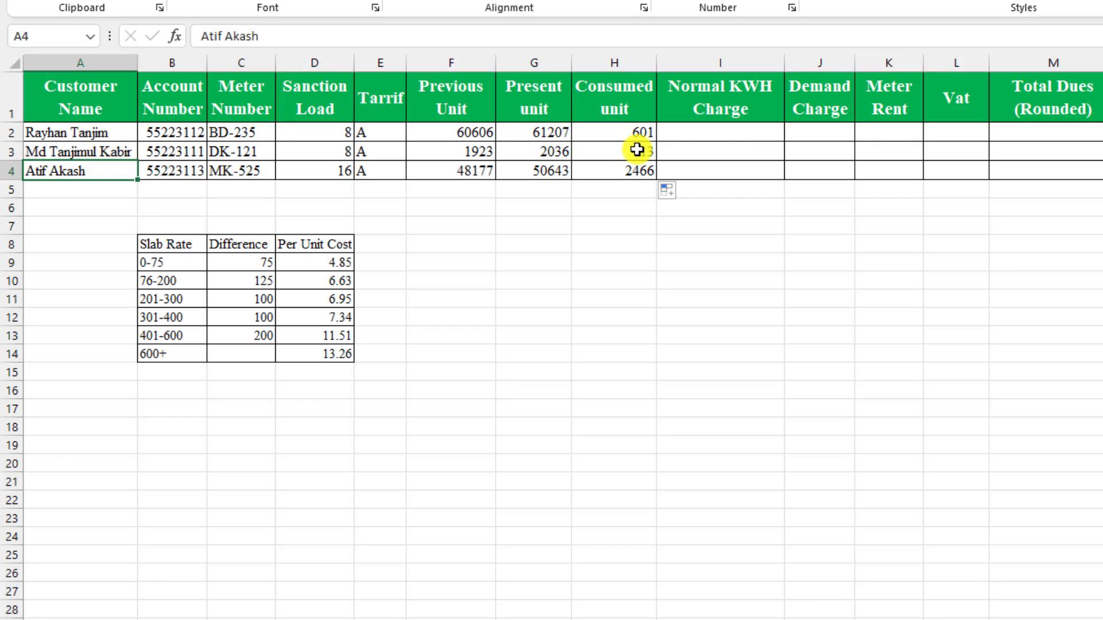
- Enter =IF(H2<=75,H2*4.85,"") in I2 for the first slab of the Normal KWH Charge
left_click(752, 132)
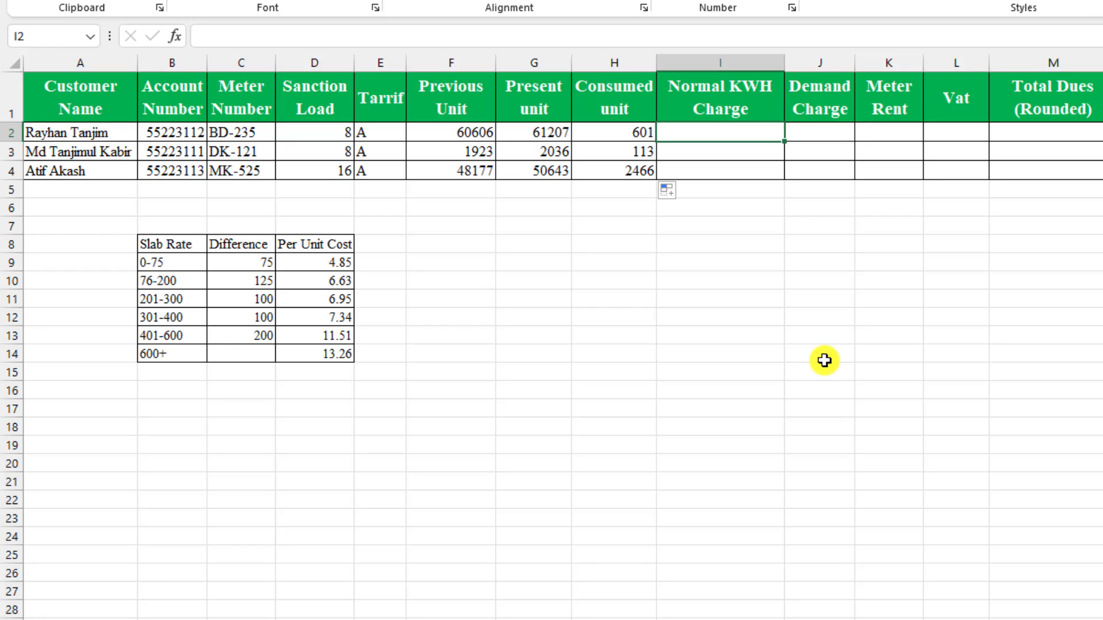
type("=")
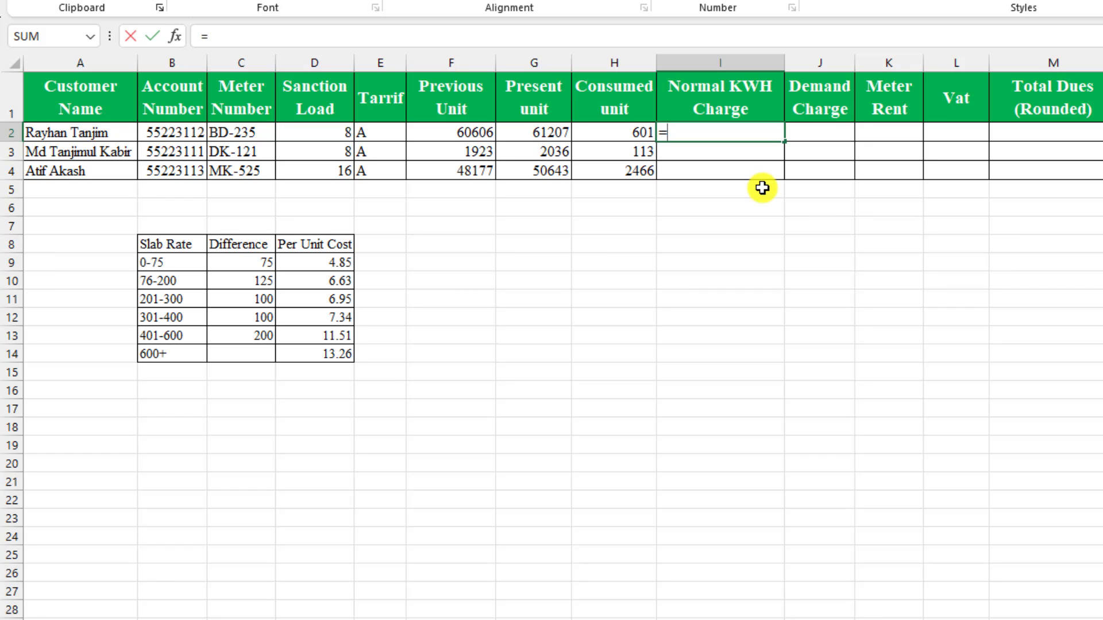
type("if(")
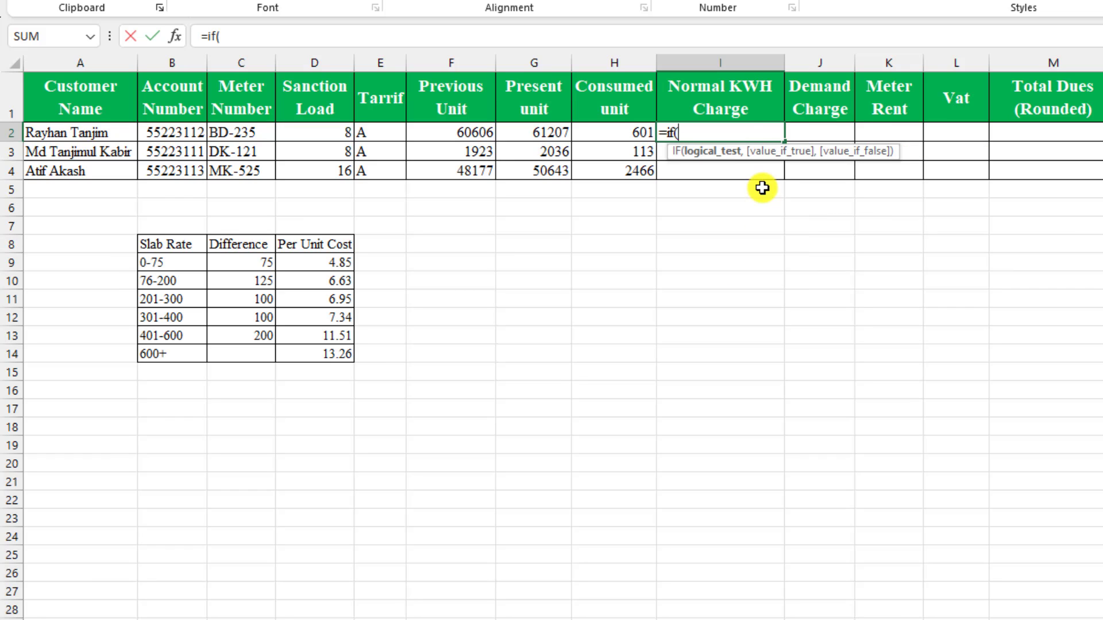
left_click(626, 130)
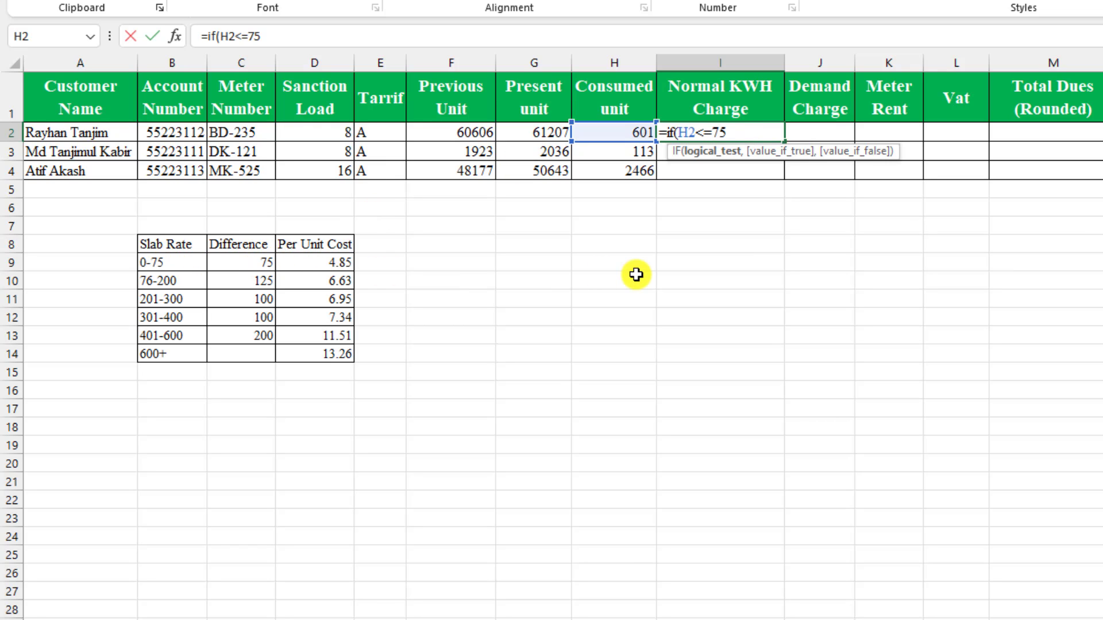
type(",")
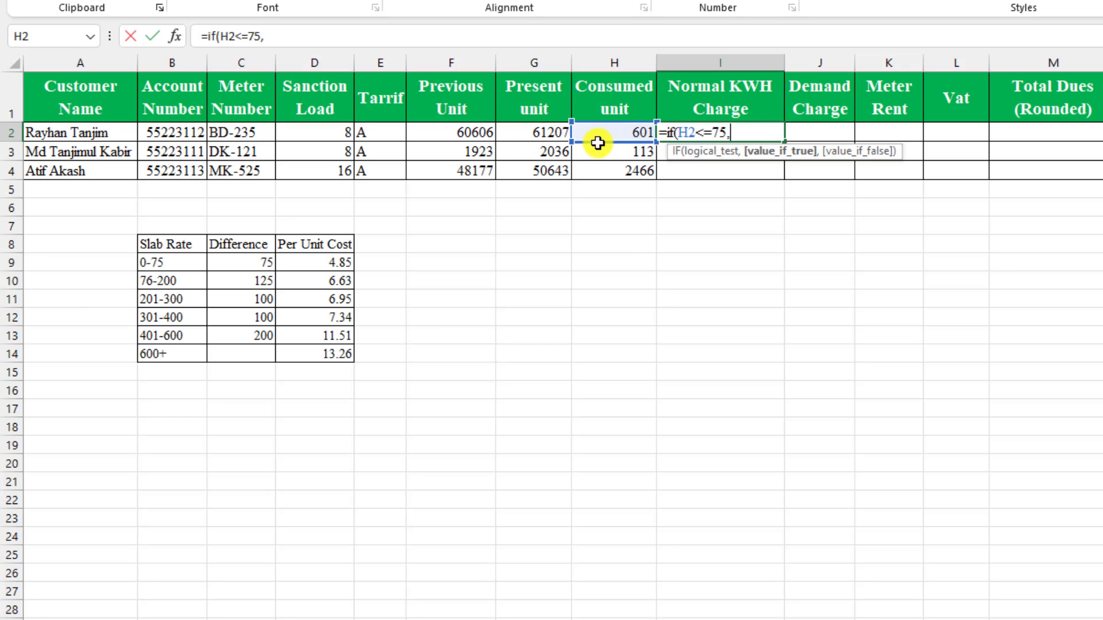
left_click(615, 132)
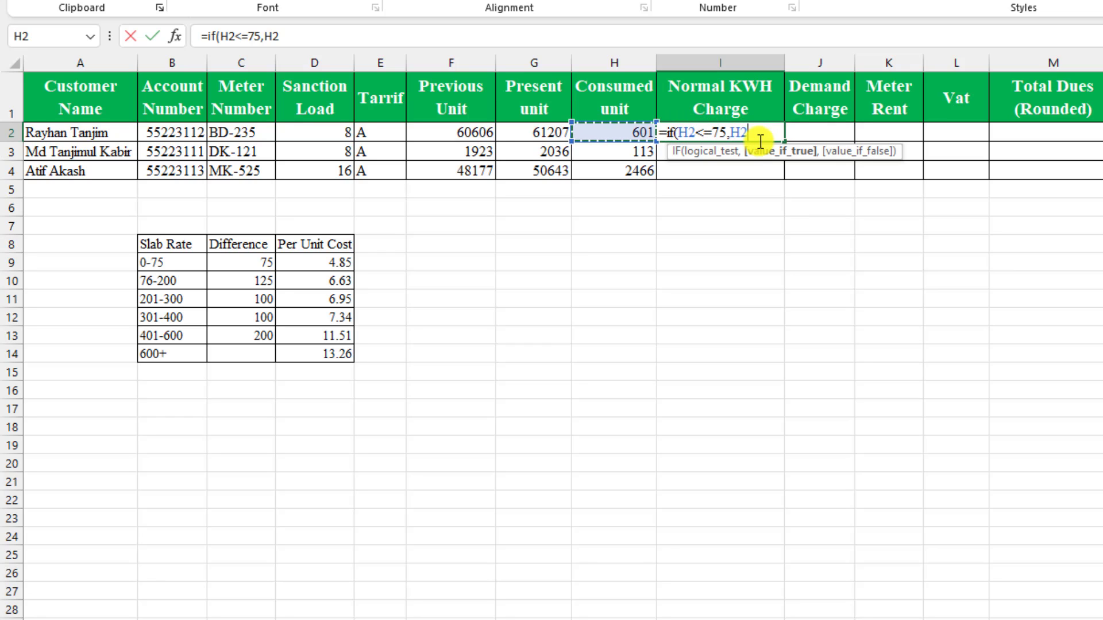
type("*")
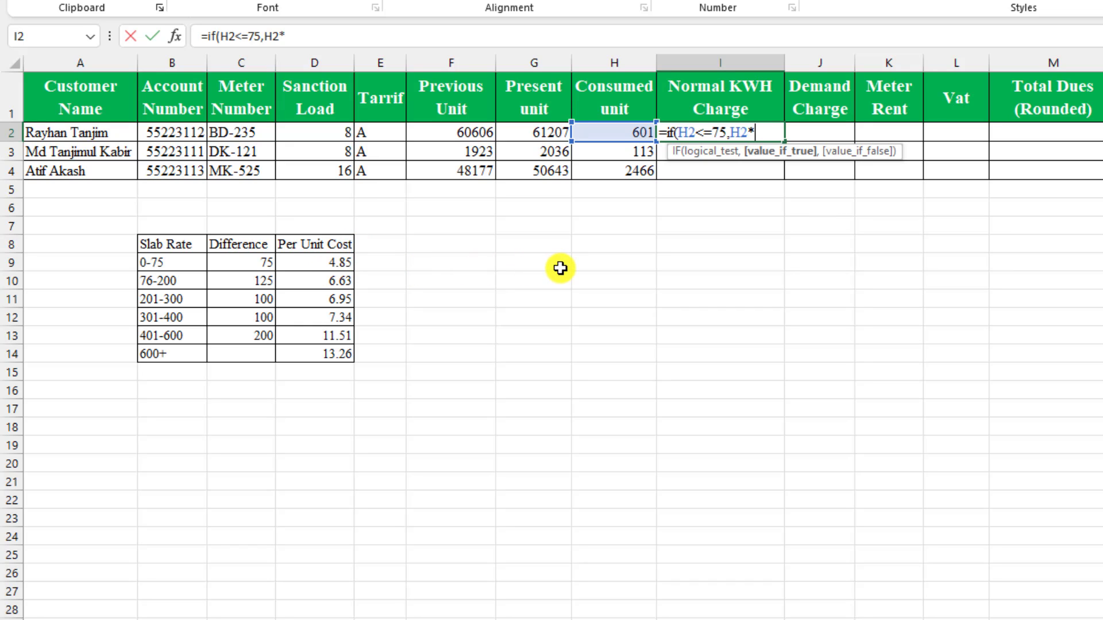
type("4.85,")
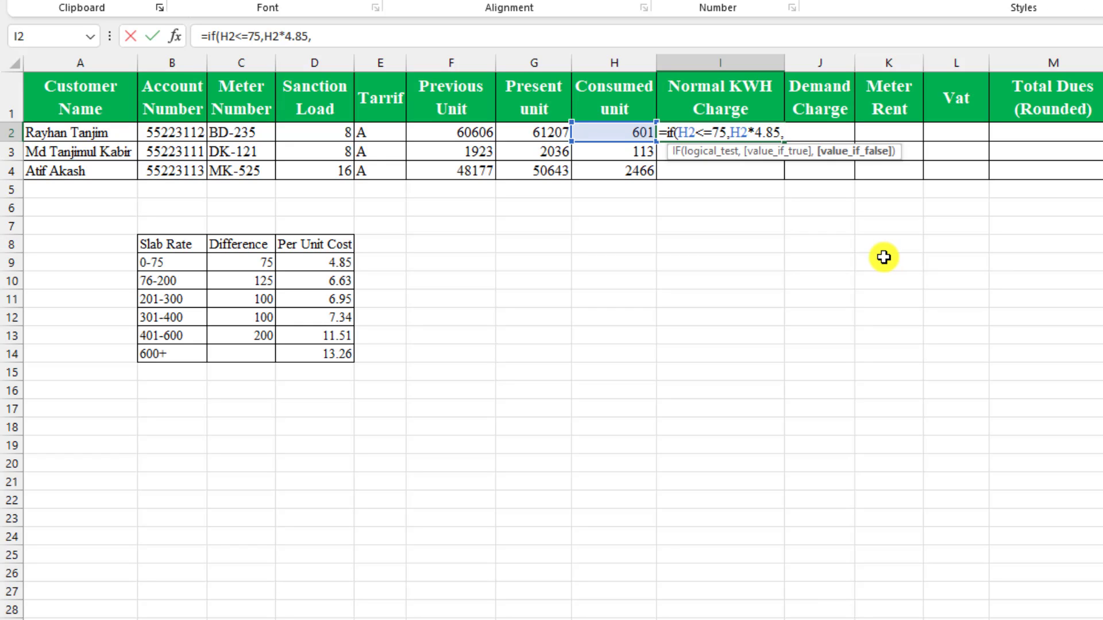
type(")")
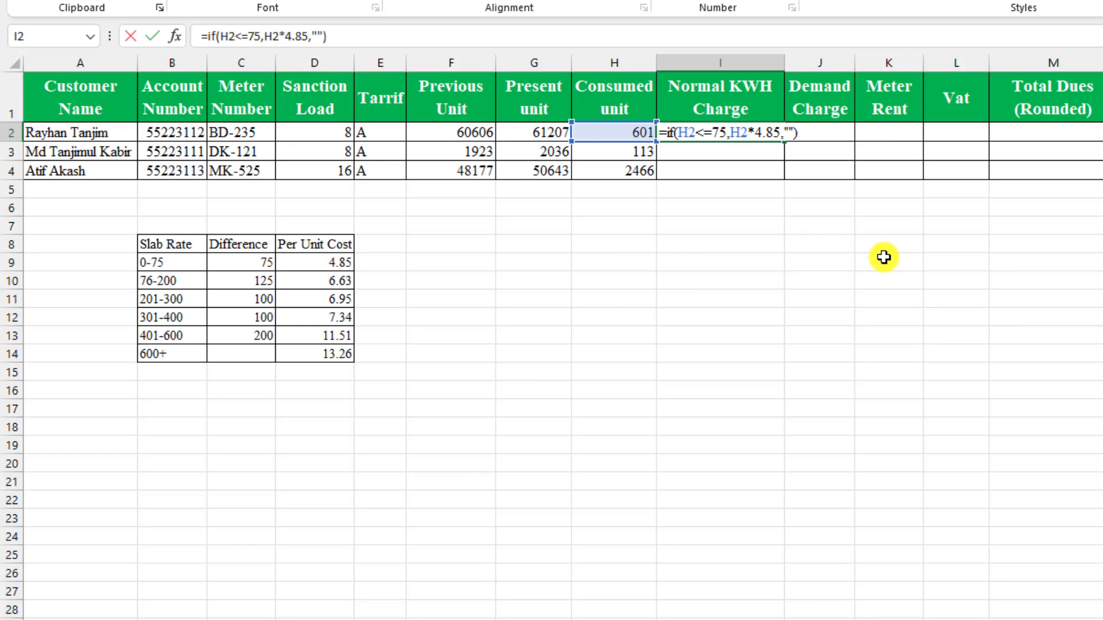
key("Return")
- Edit the I2 formula, replacing the empty-text false result with a nested IF( on a new line
left_click(760, 129)
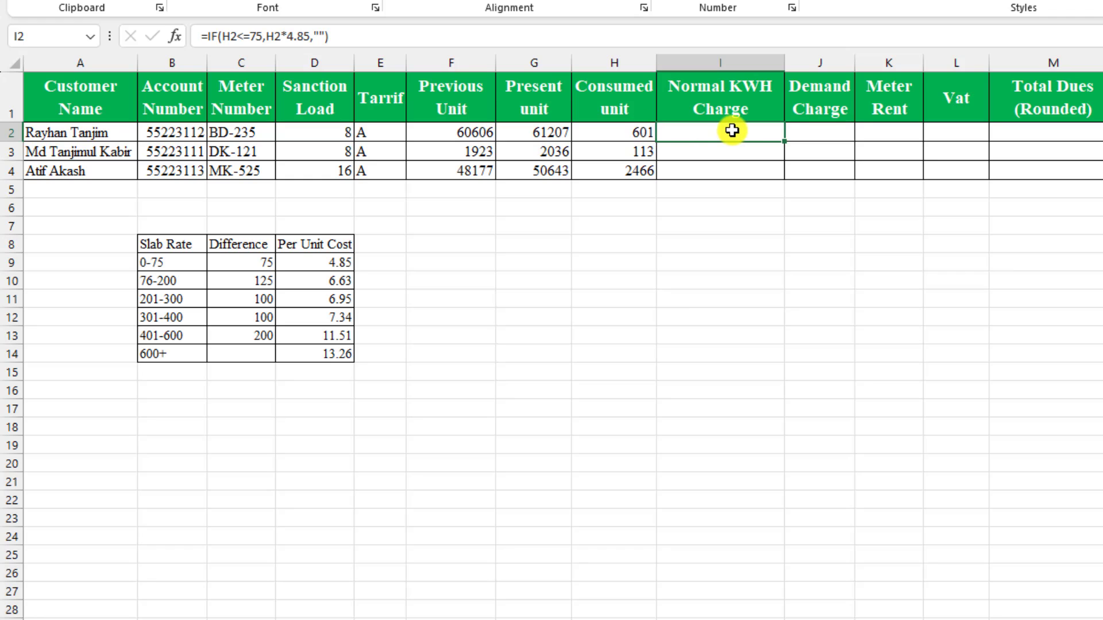
double_click(738, 128)
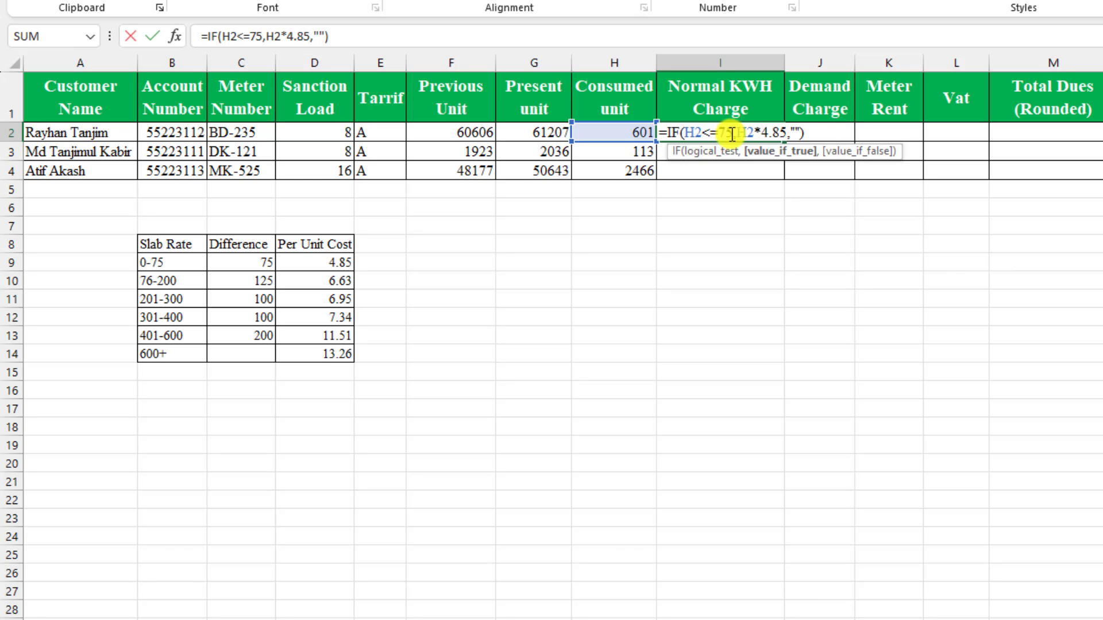
double_click(793, 133)
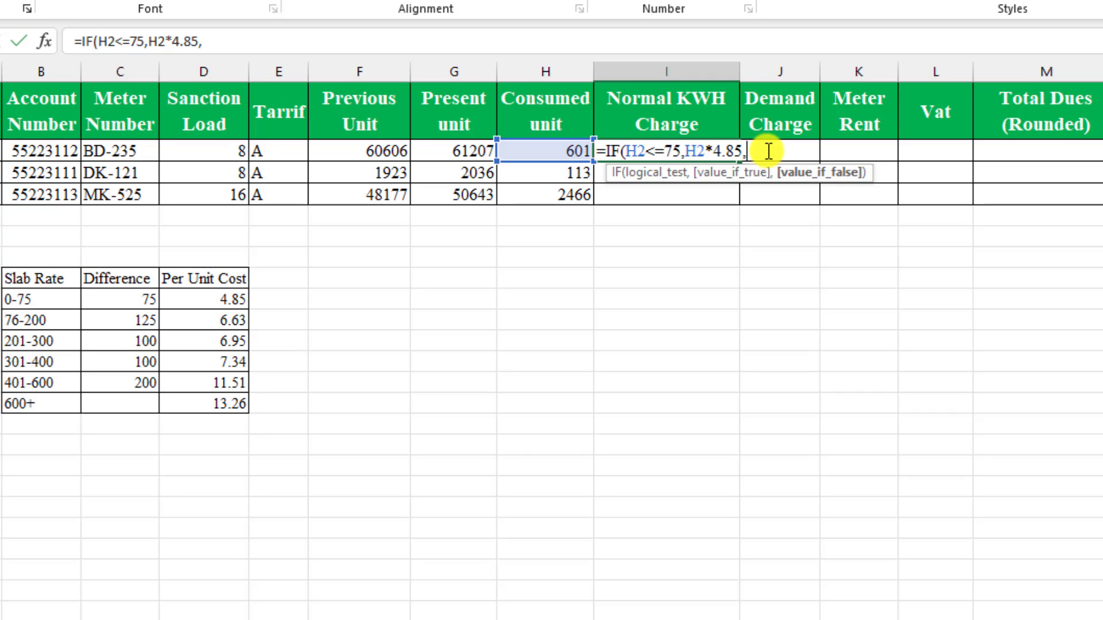
key("alt+Return")
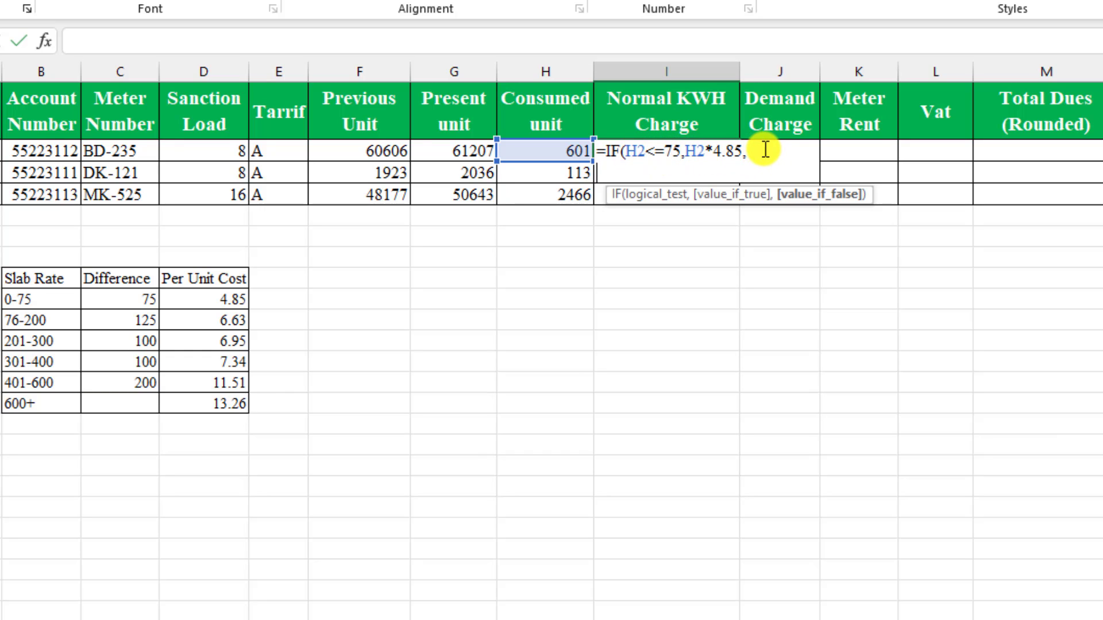
type("if")
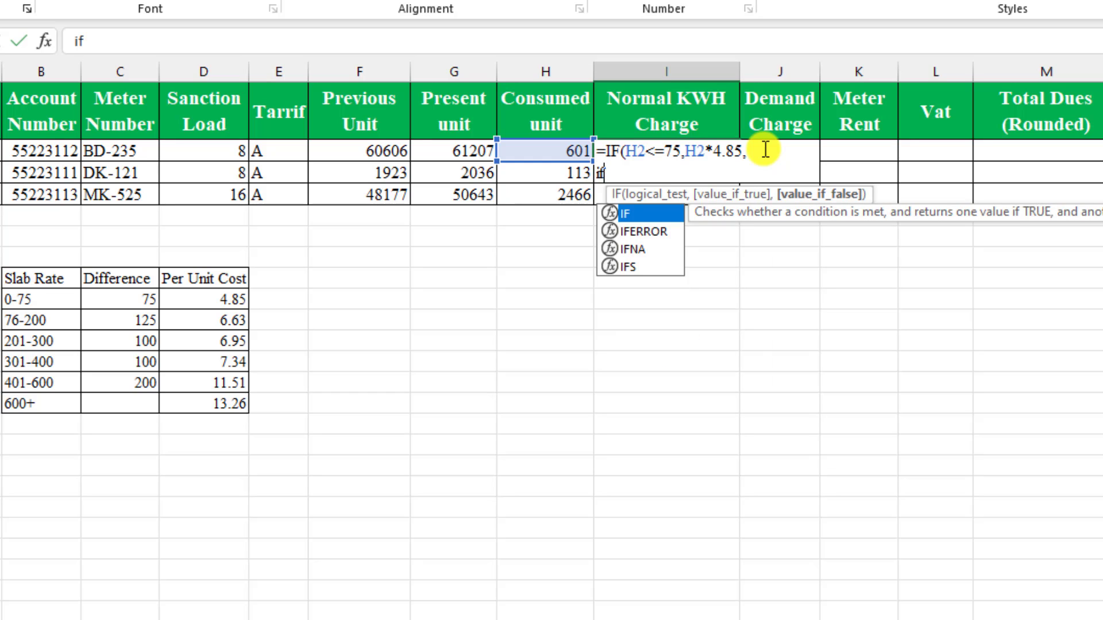
type("(")
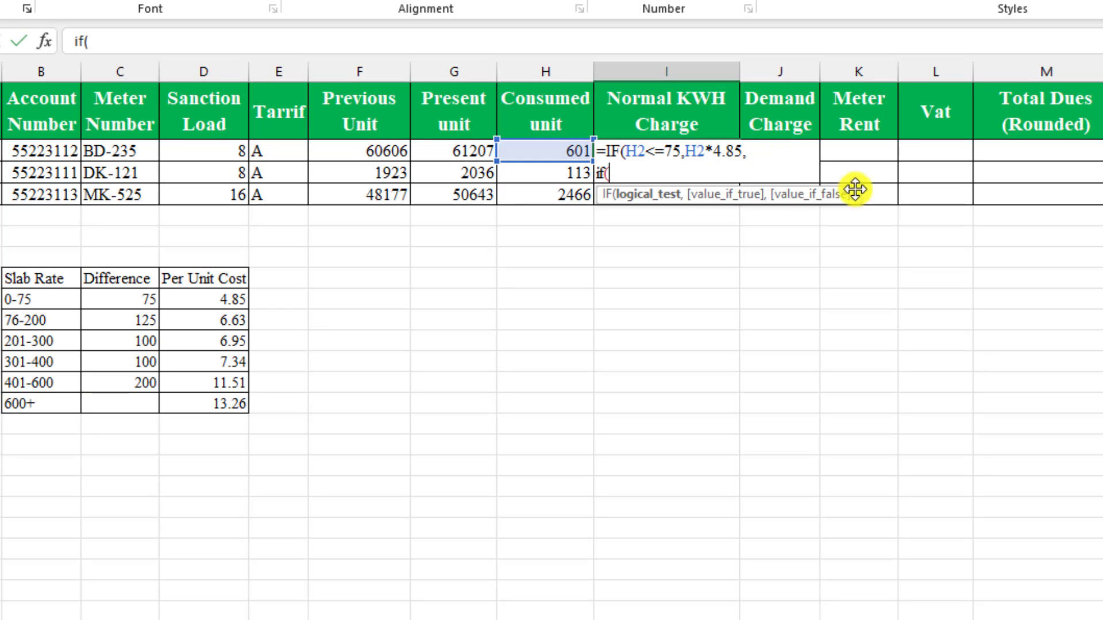
- Set the second IF's condition to H2<=200 and its charge to 75*4.85+(H3-75)*6.63, ending with a comma for the false result
left_click(553, 151)
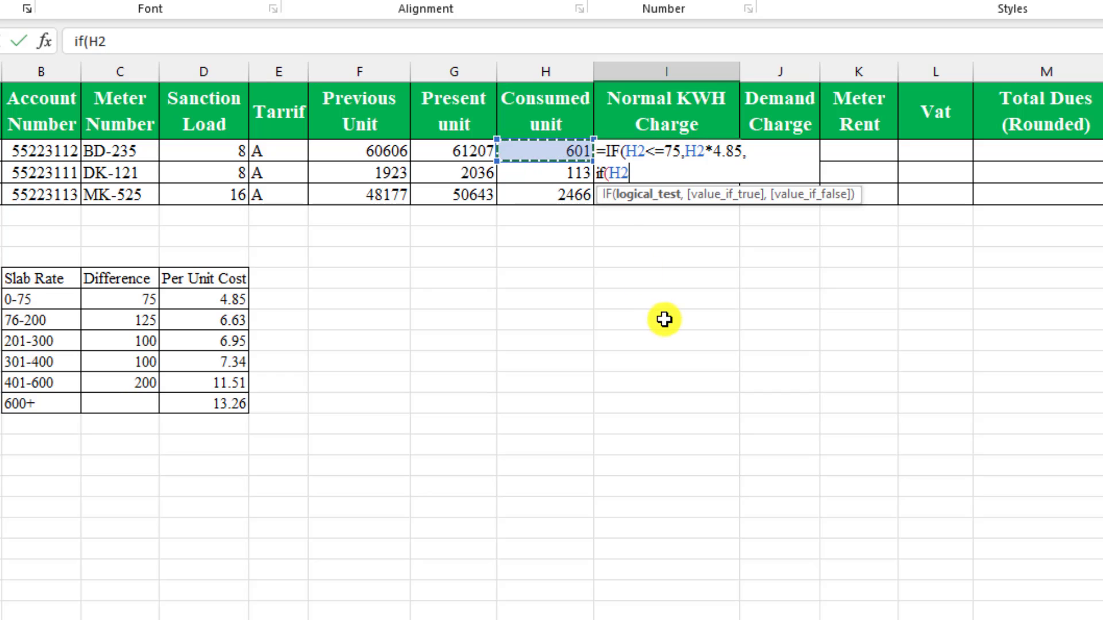
type("<")
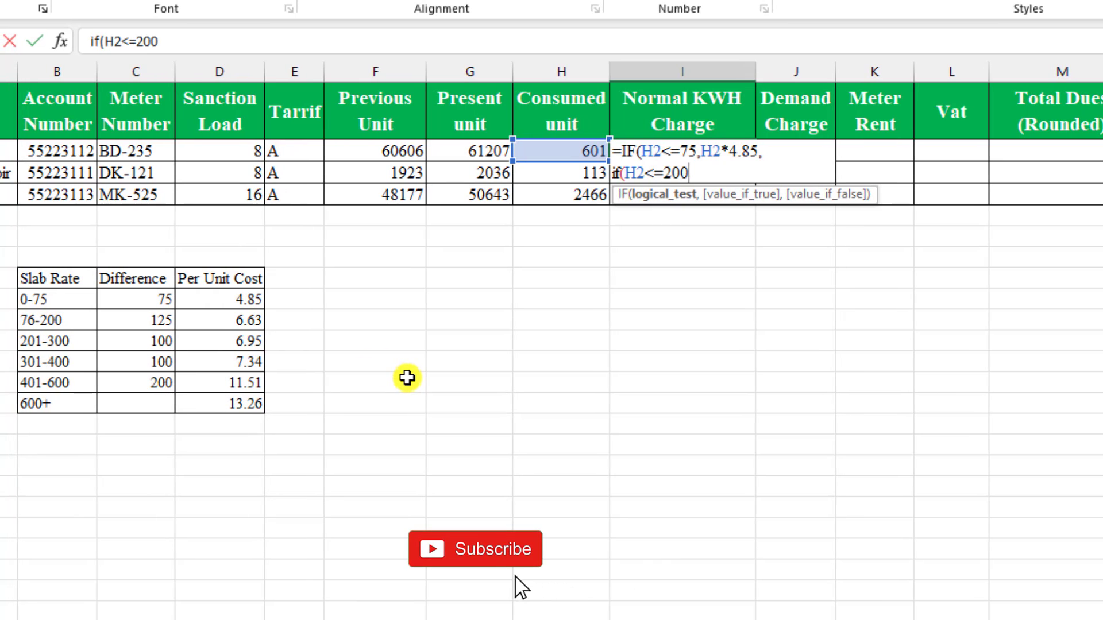
type("=200,75*4.85+(H3")
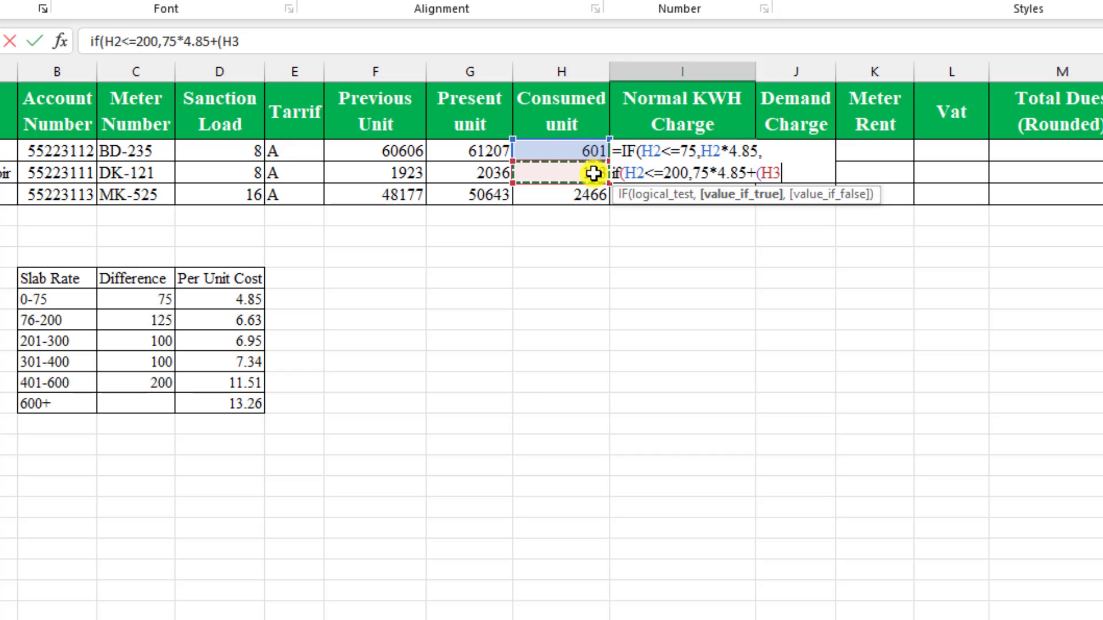
type("-75")
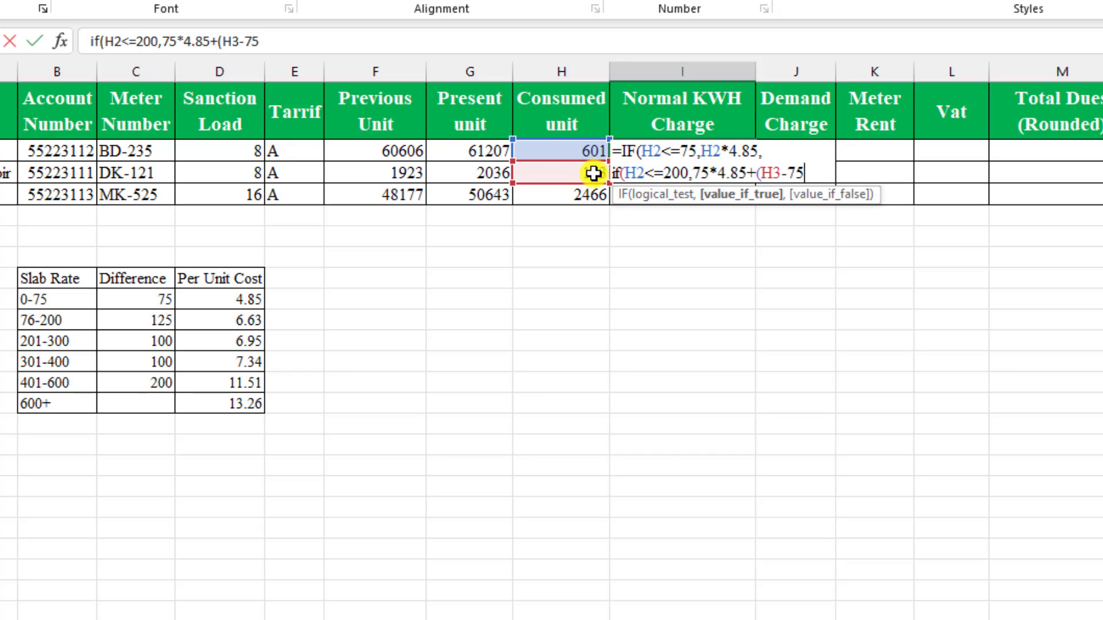
type(")")
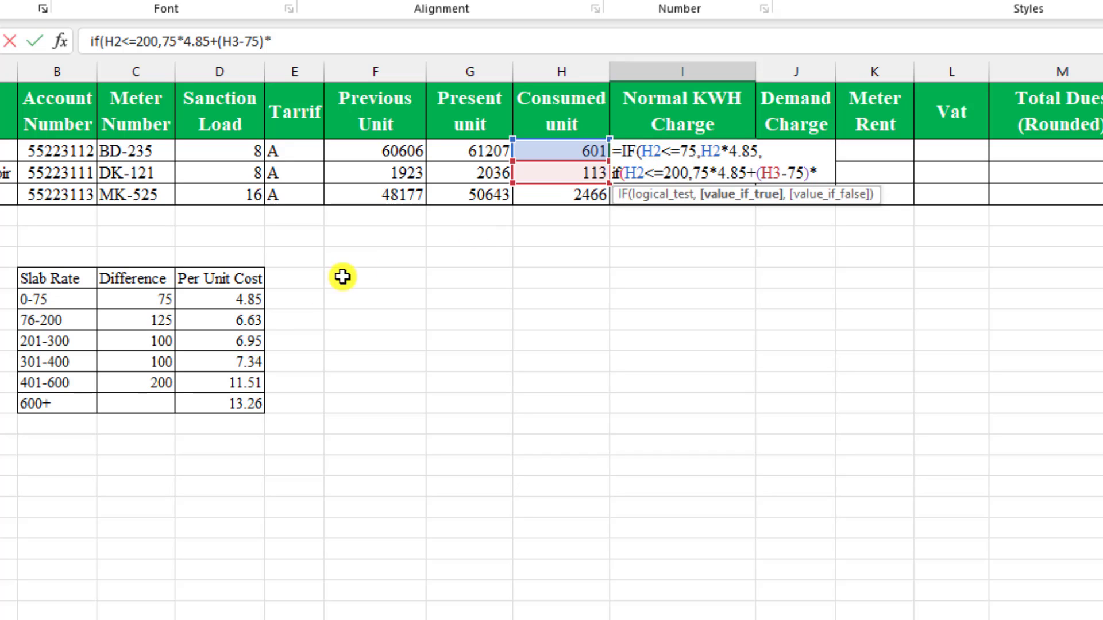
type("*")
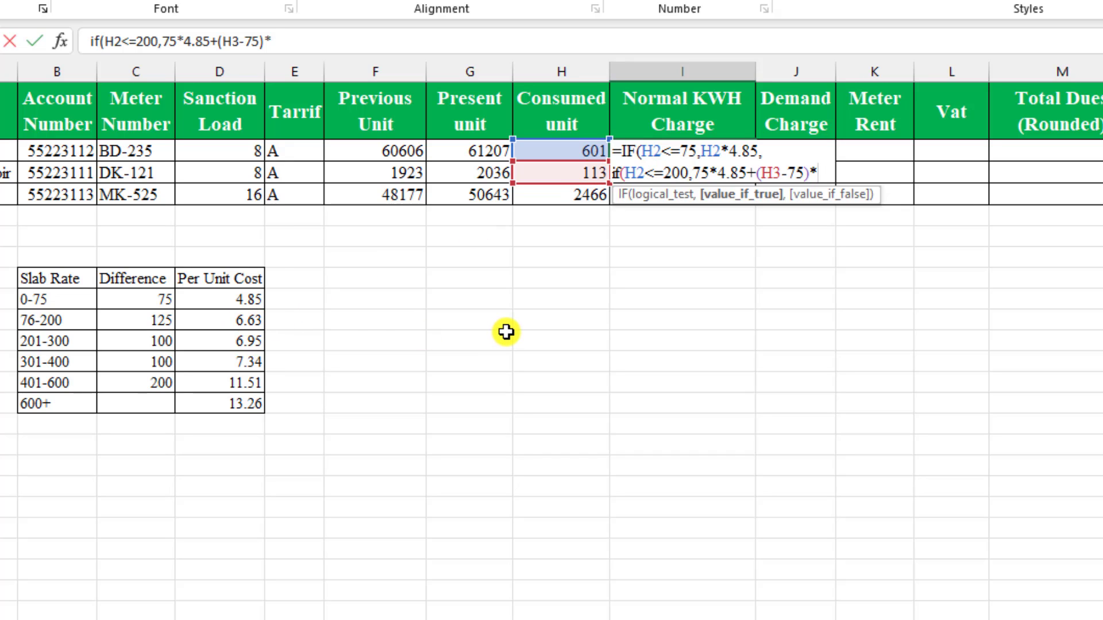
type("6.63")
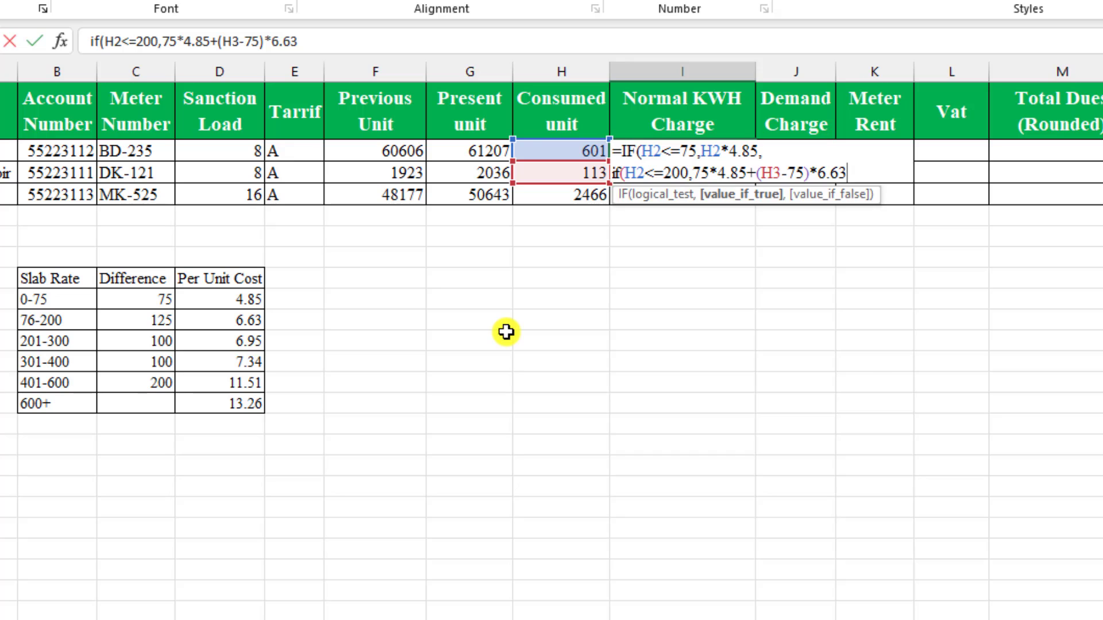
type(",")
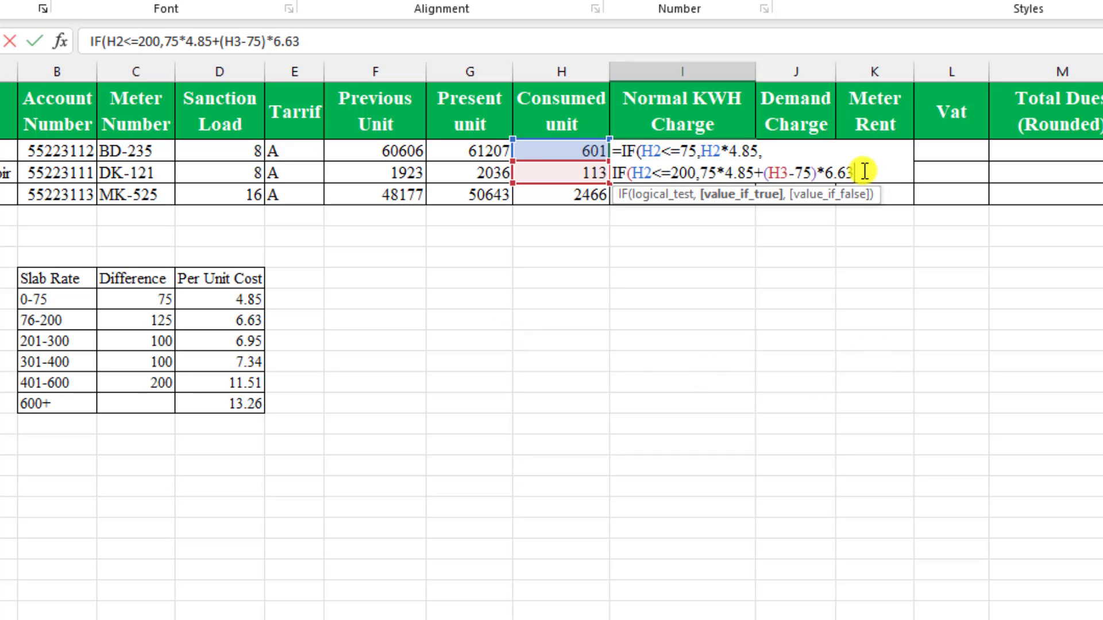
type(",")
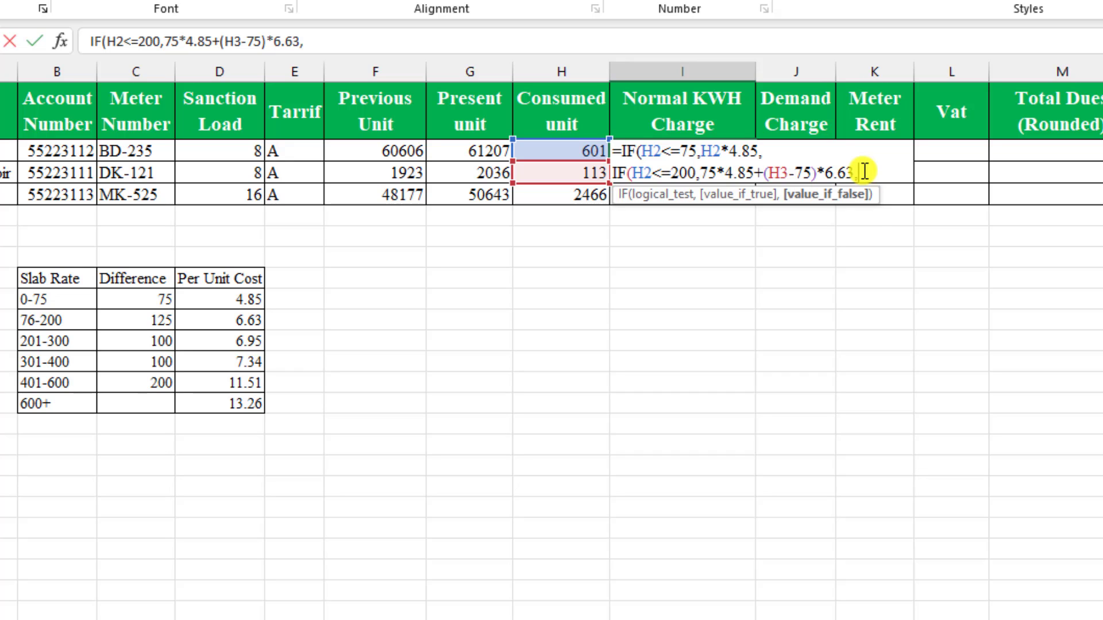
- Open a third nested IF( on a new line and correct H3 to H2 in the second slab's charge
key("alt+Return")
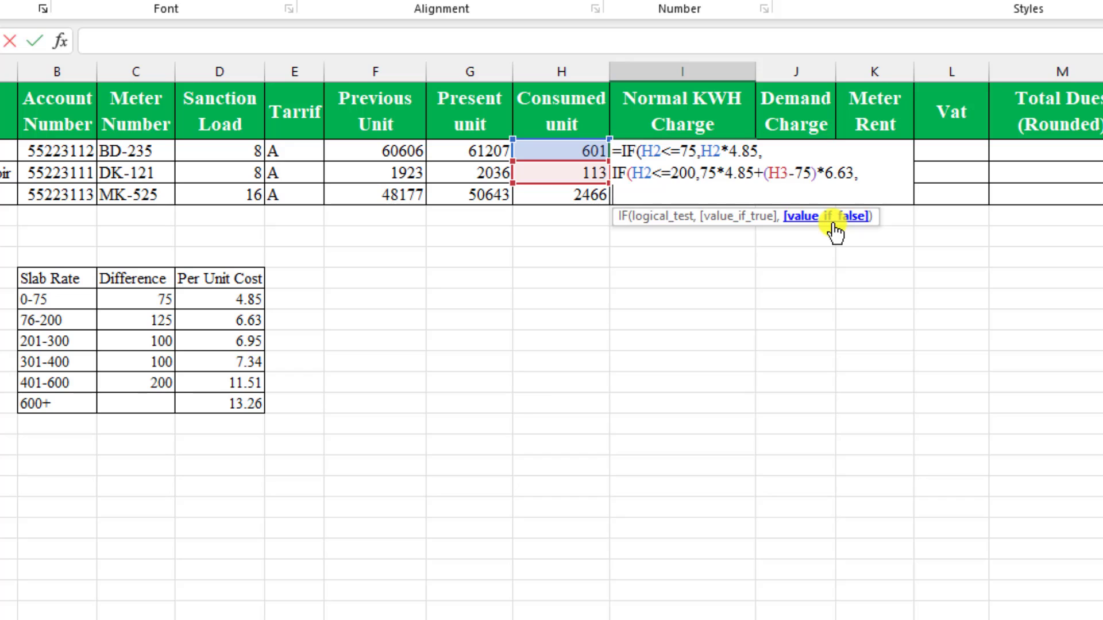
type("IF")
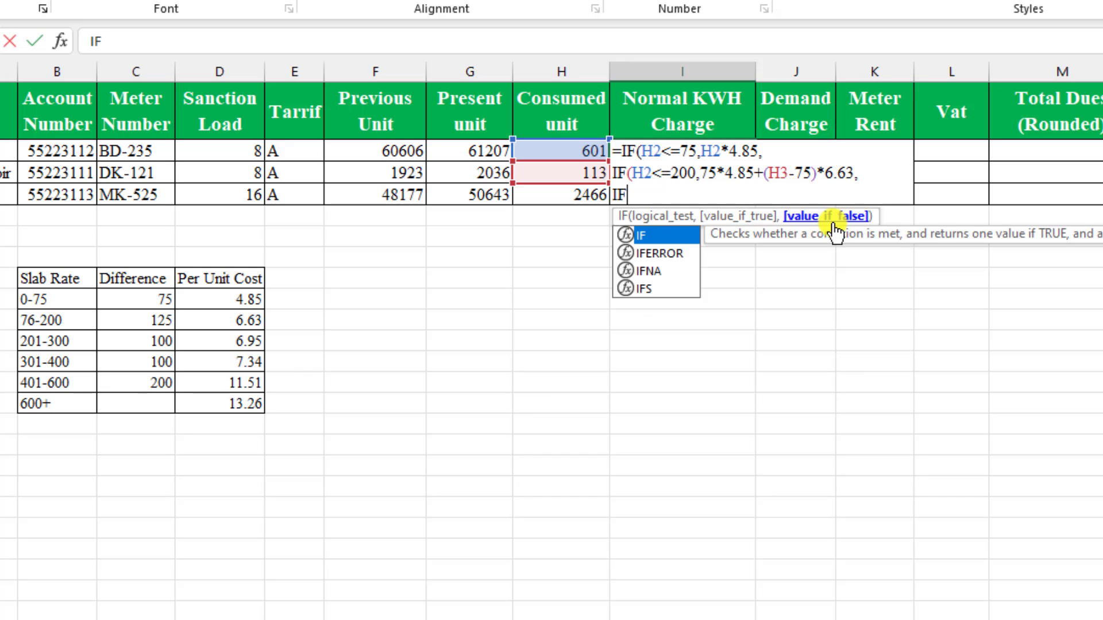
type("(")
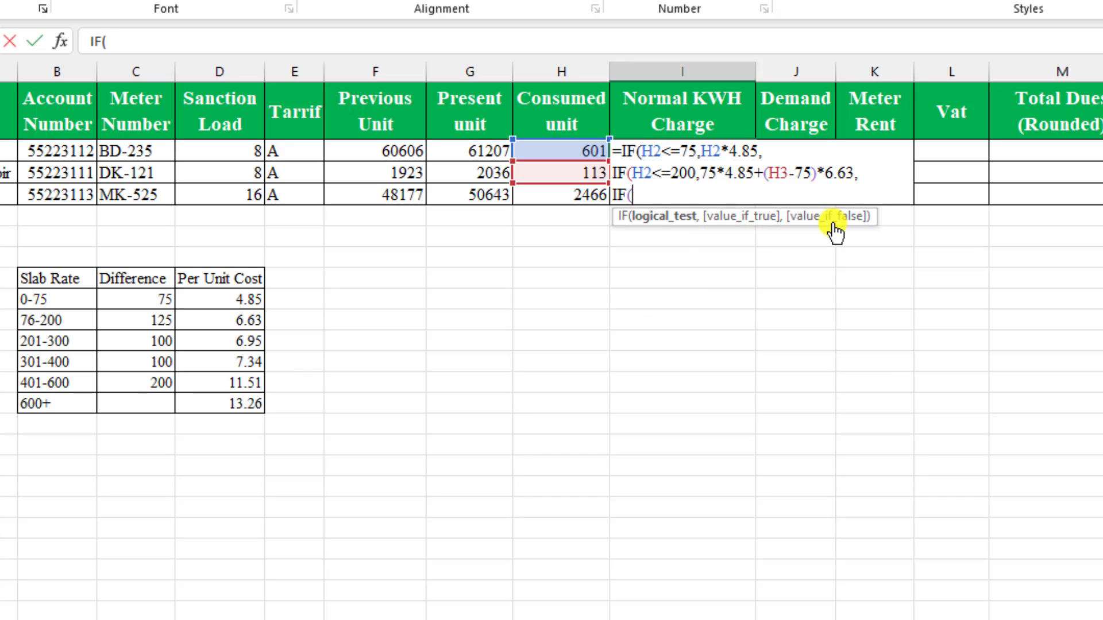
left_click(784, 173)
type("2")
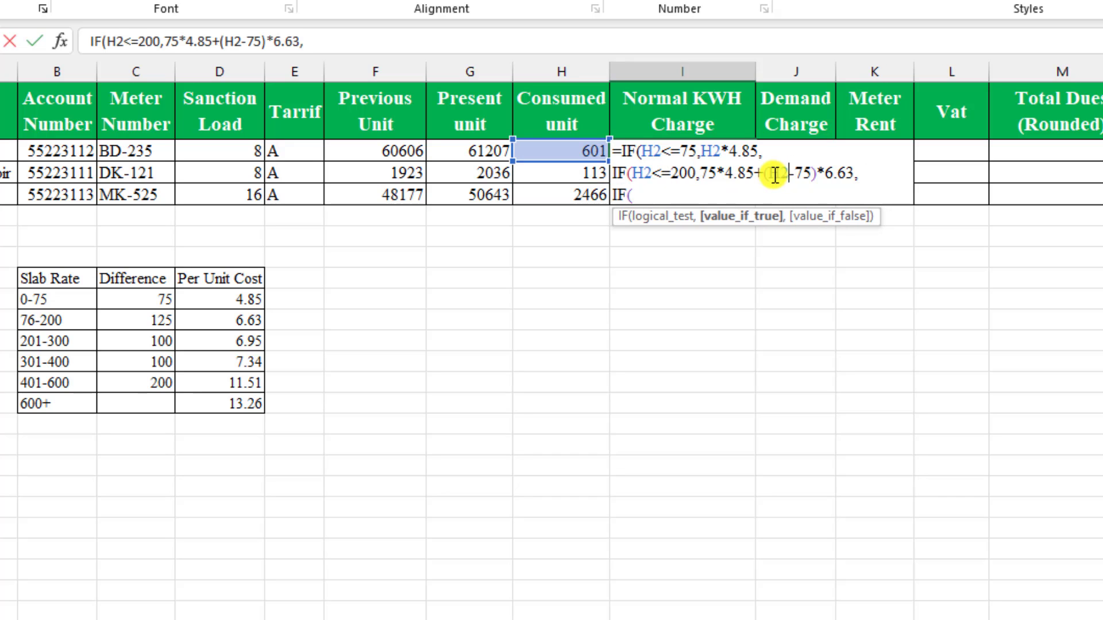
- Set the third IF's condition in the I2 formula to H2<=300, followed by a comma
left_click(662, 196)
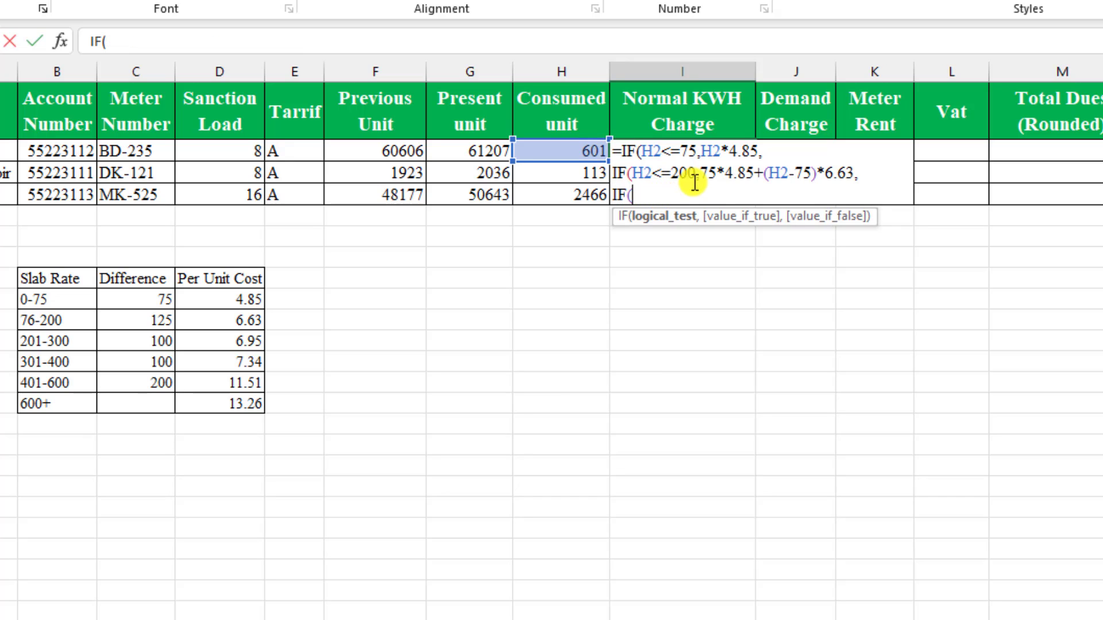
left_click(578, 151)
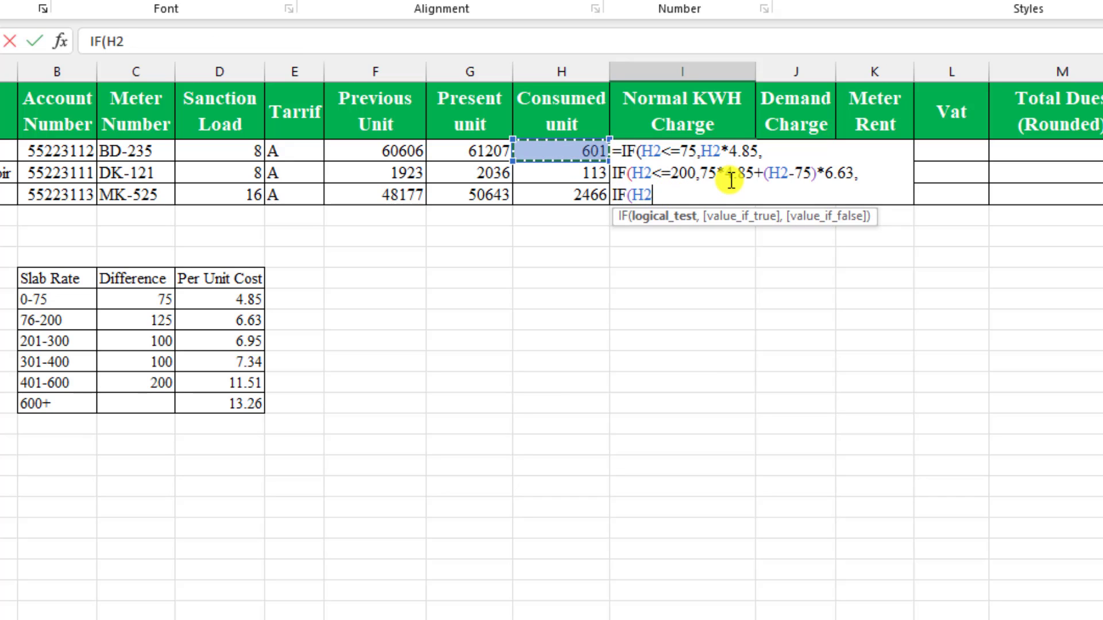
type("<=")
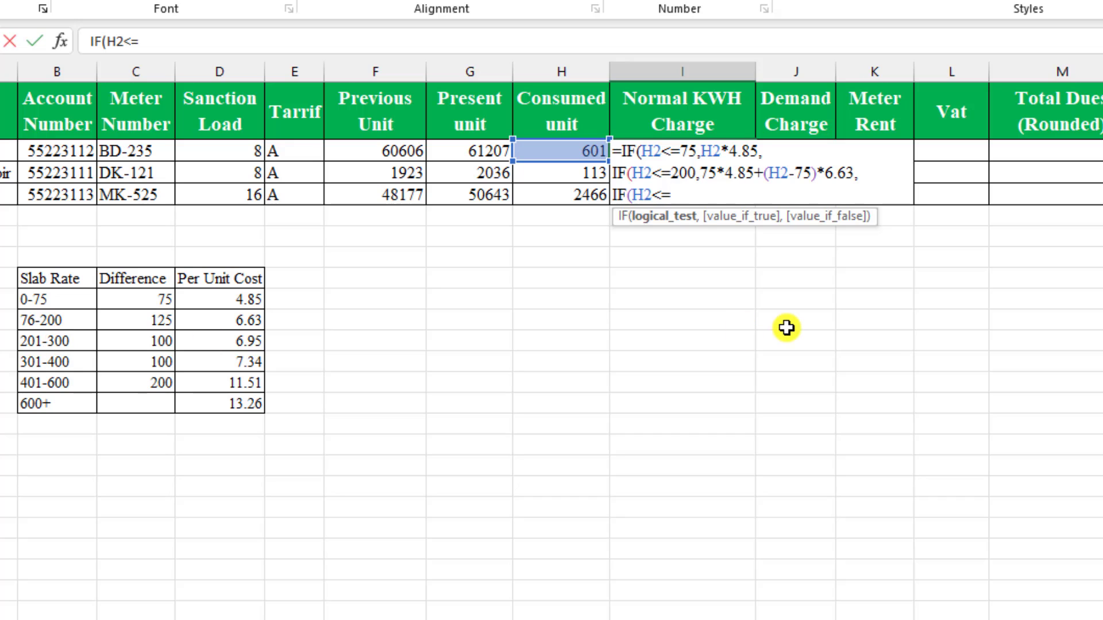
type("300,")
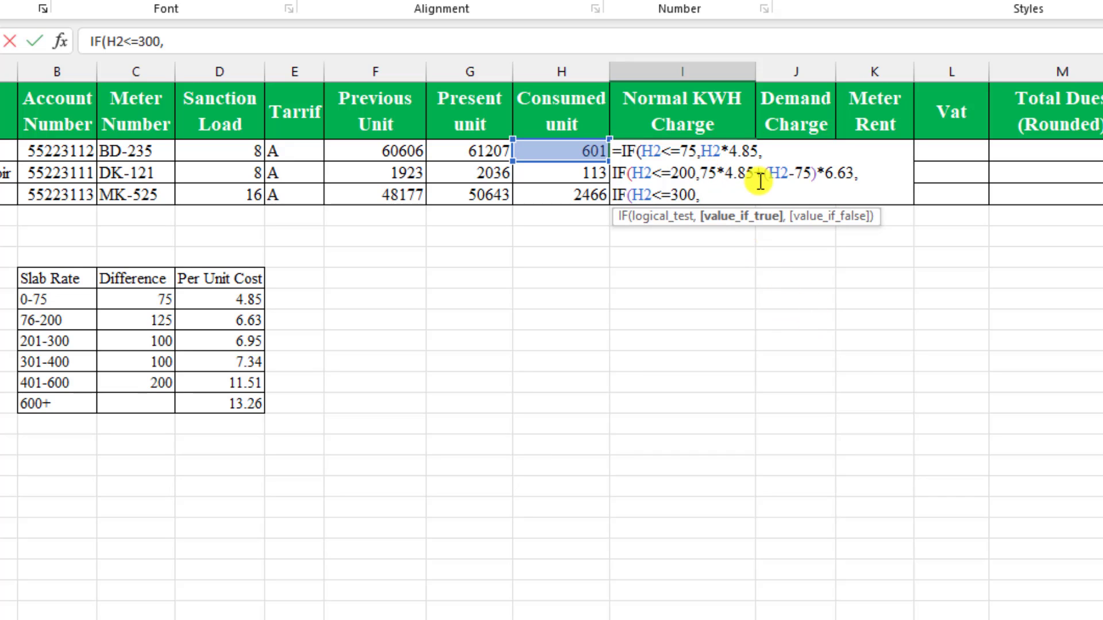
- Enter 75*4.85+125*6.63+(H2-200)*6.95 as the third IF's charge, ending with a comma for the false result
type("75*4.85")
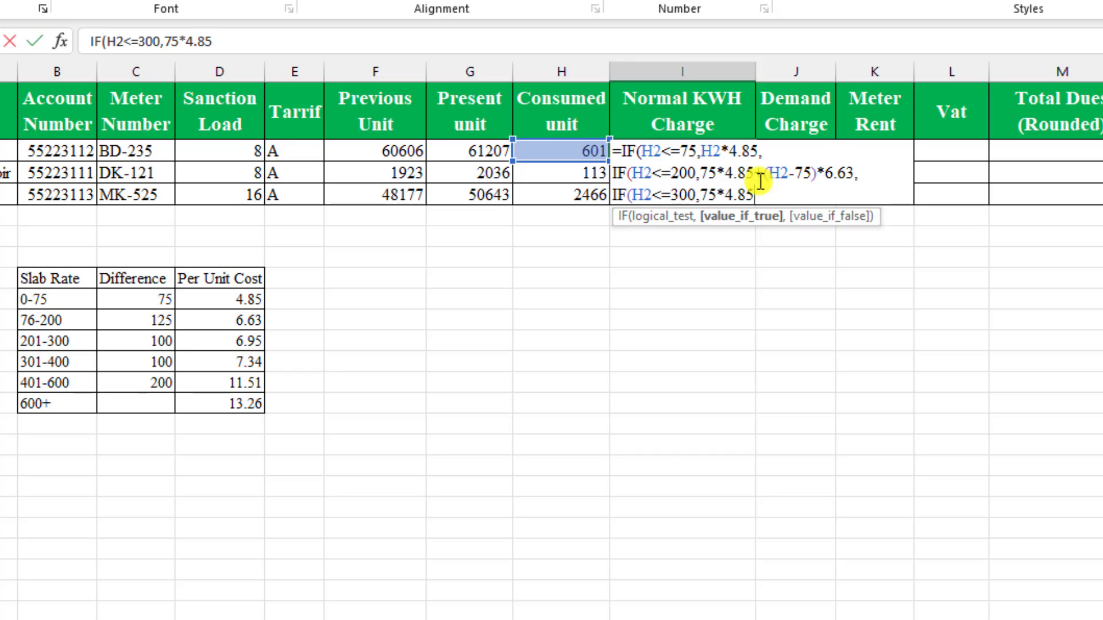
type("+")
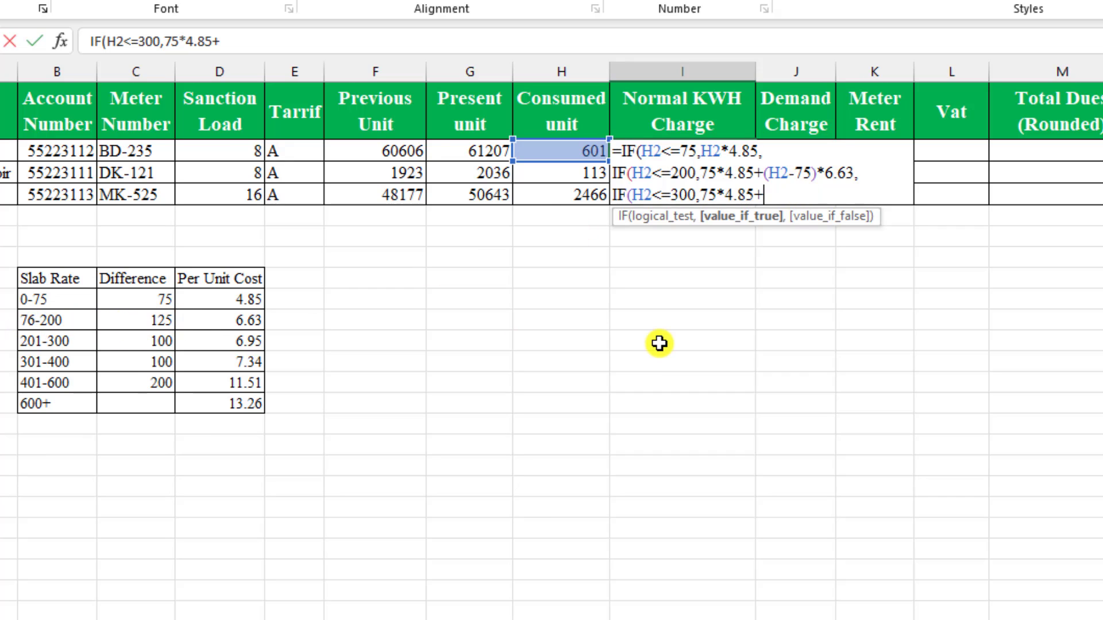
type("125*6.63")
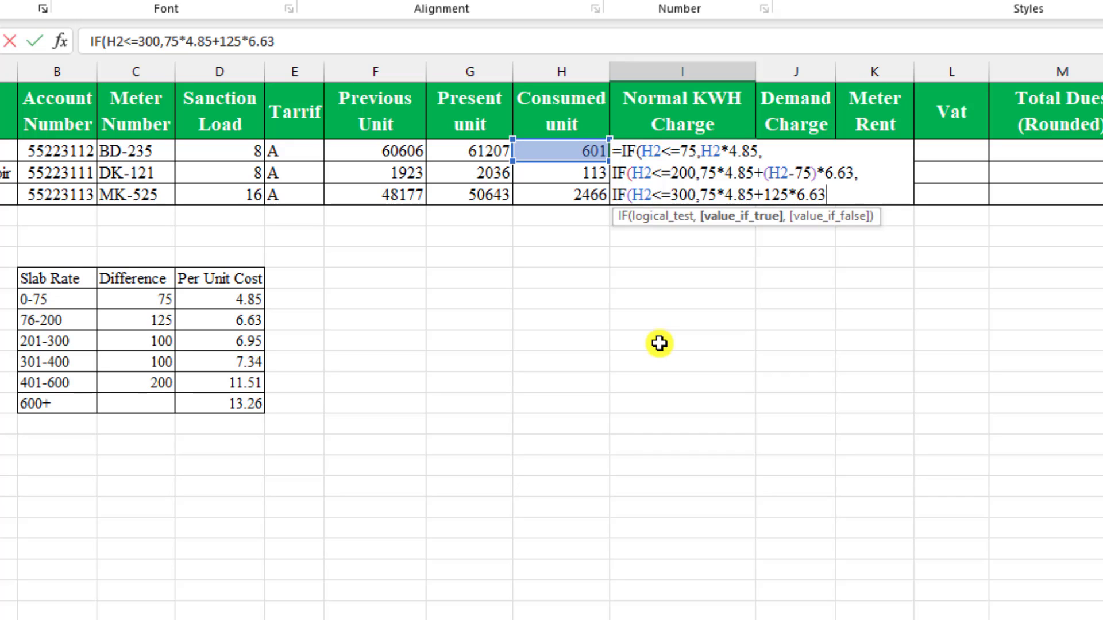
type("+")
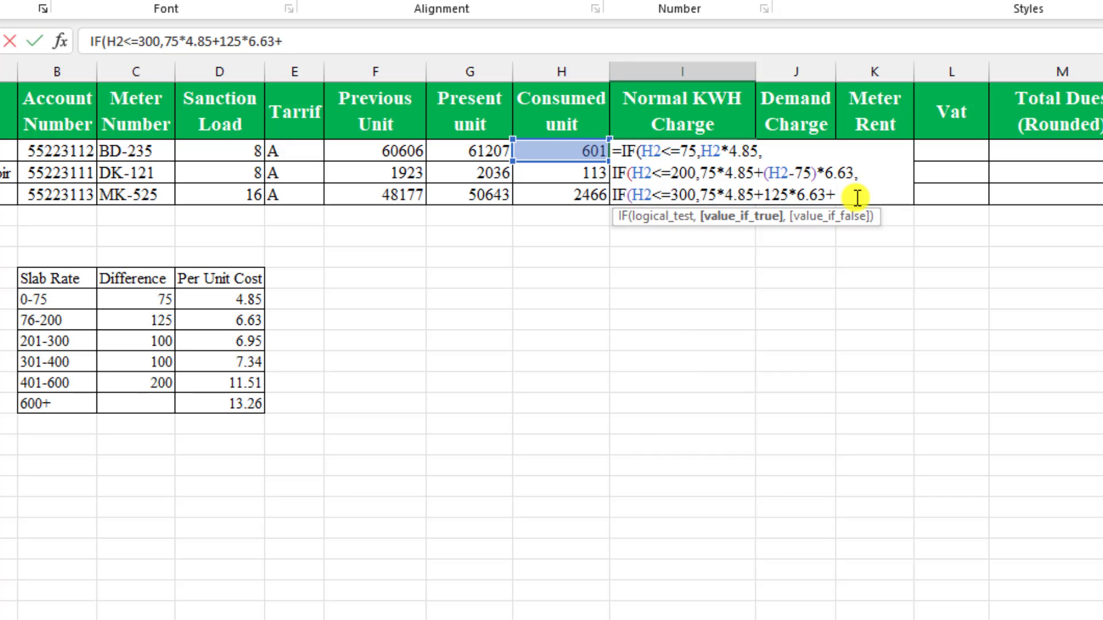
type("(")
left_click(585, 147)
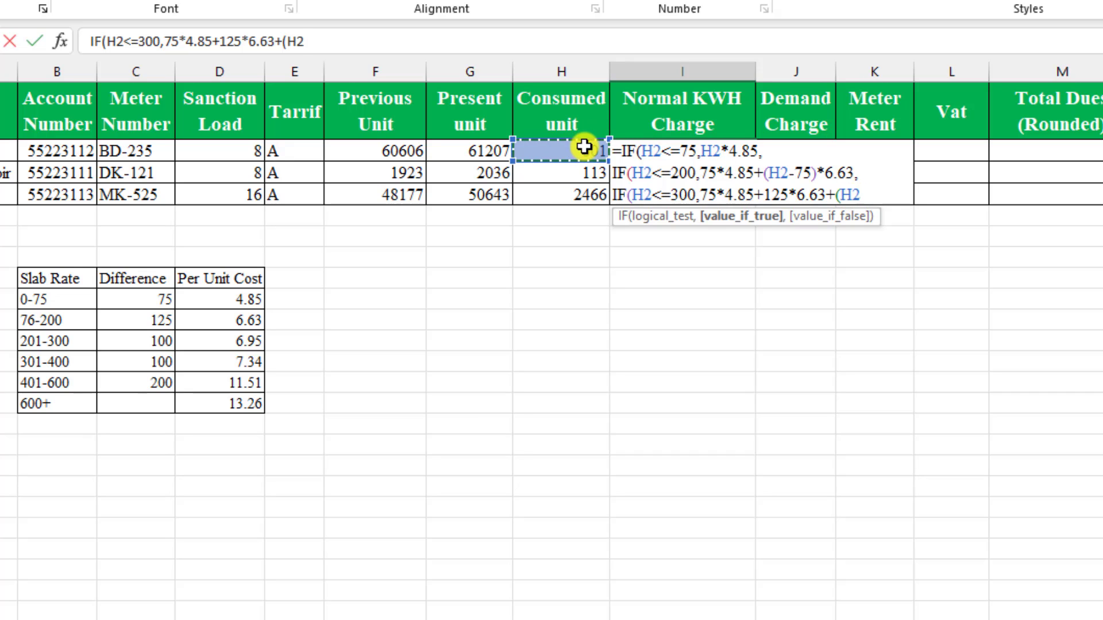
type("-")
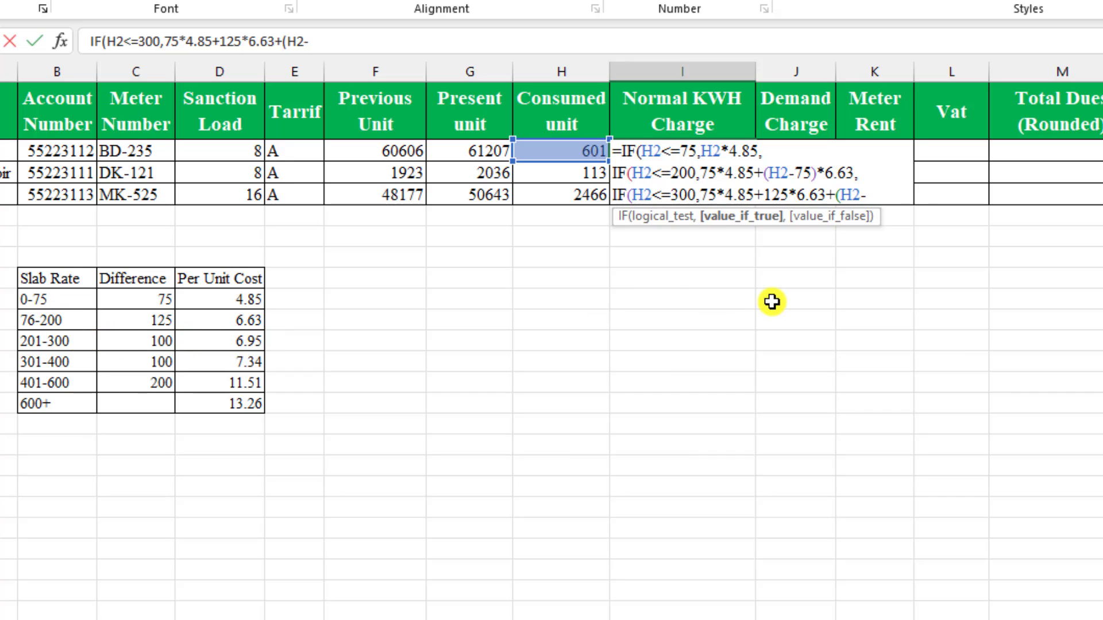
type("200)")
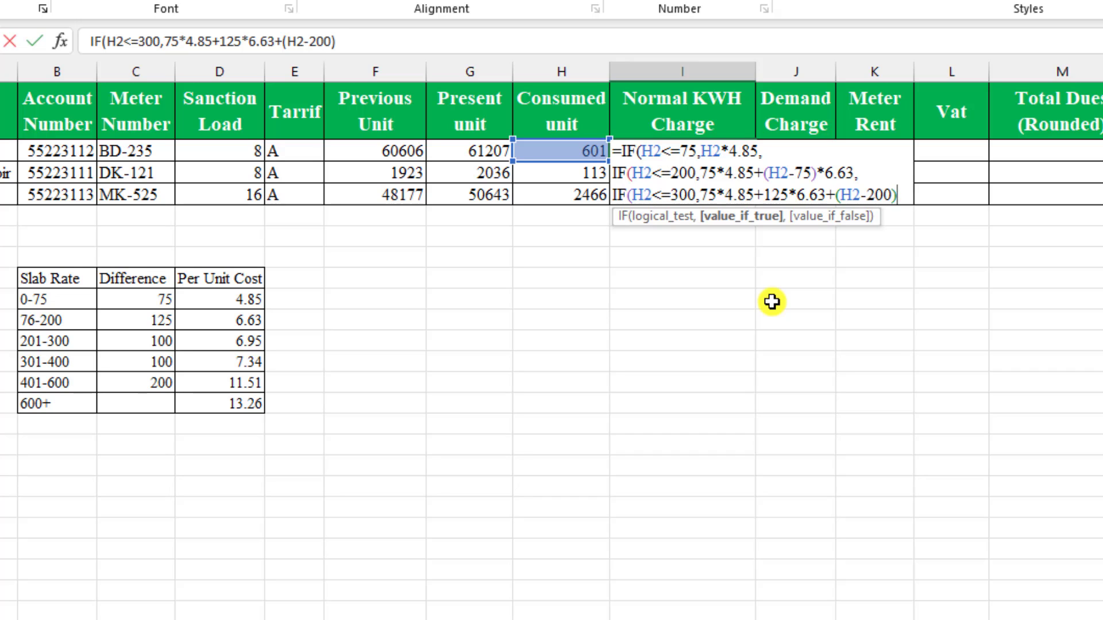
type("*6.95")
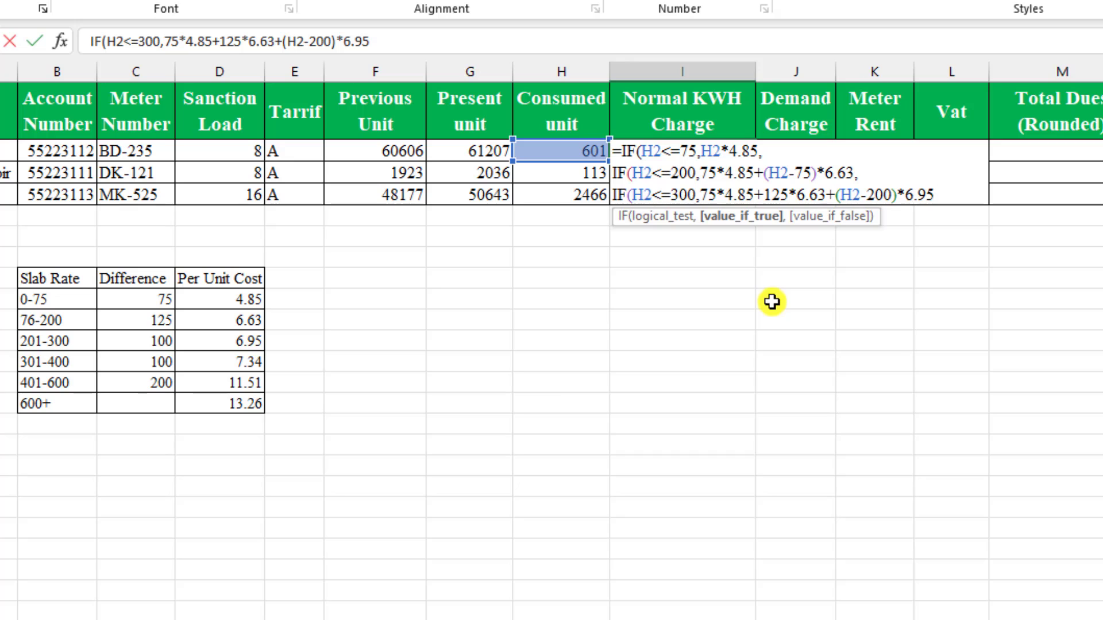
type(",")
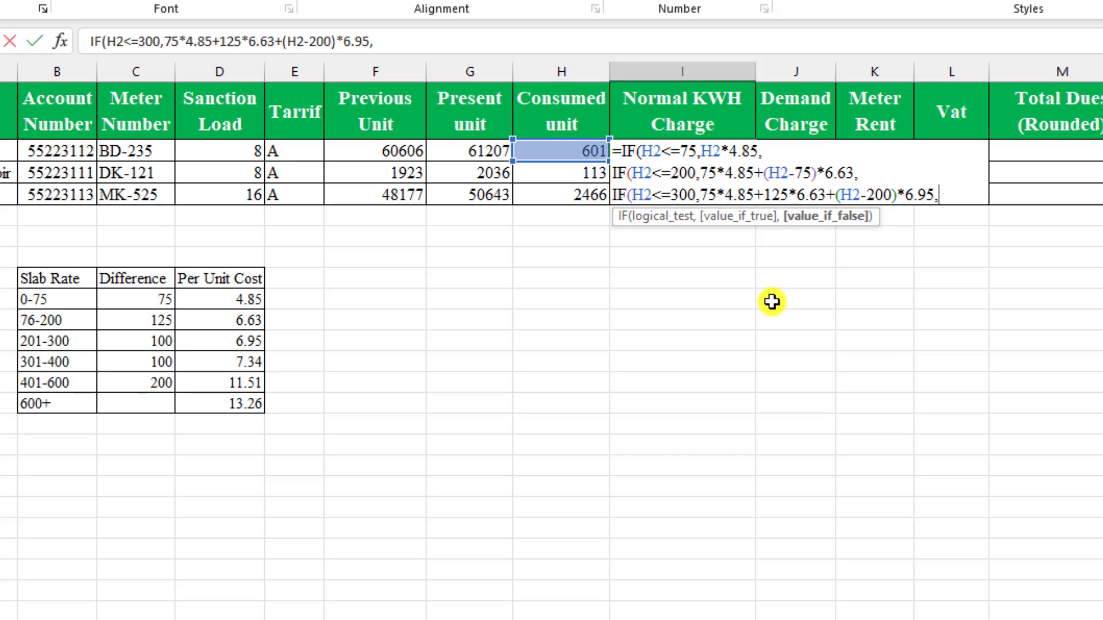
- Add a fourth nested IF on a new line with the condition H2<=400, followed by a comma
key("alt+Return")
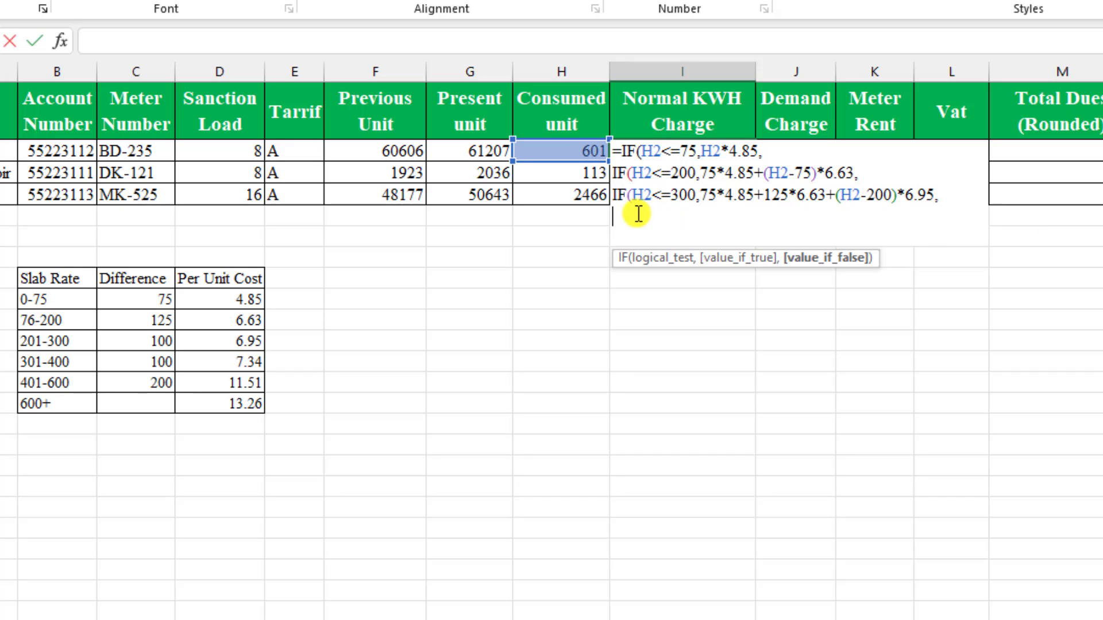
type("IF")
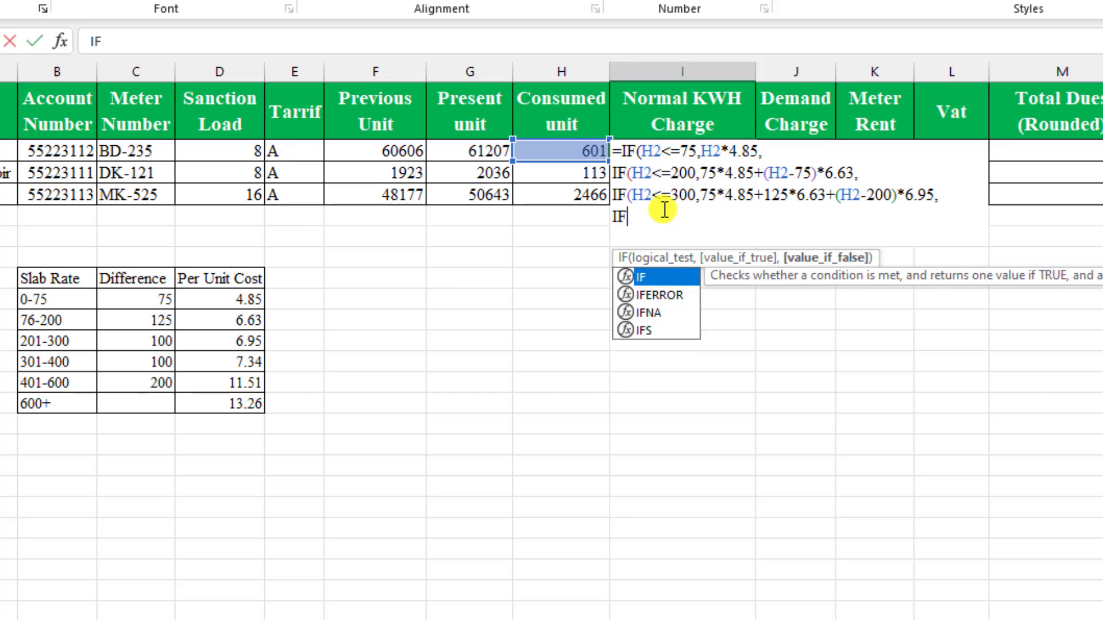
type("(")
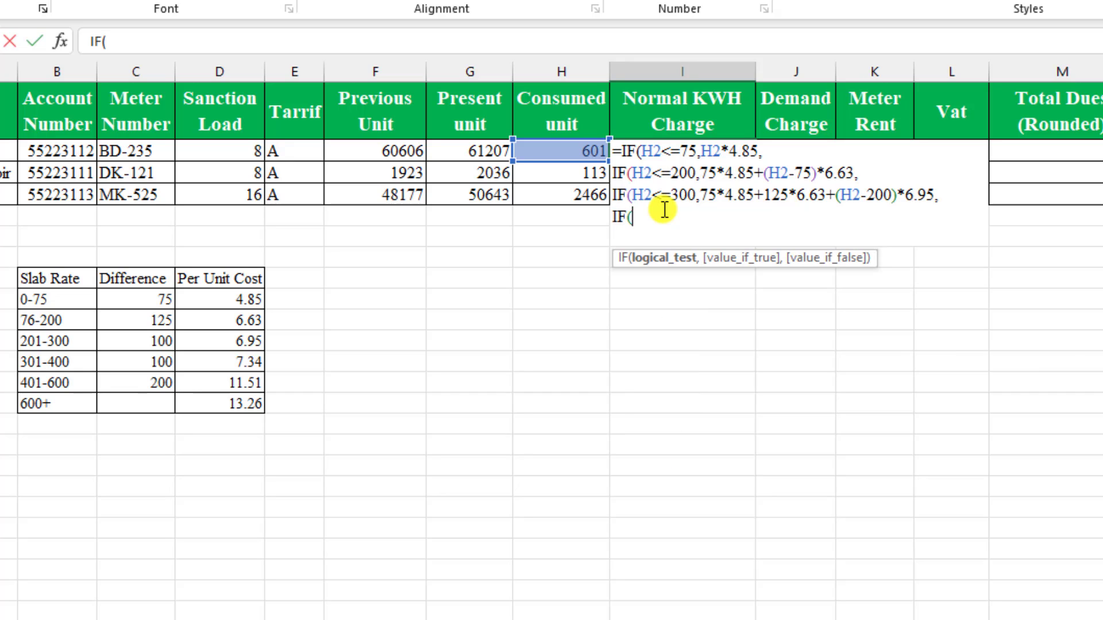
left_click(586, 153)
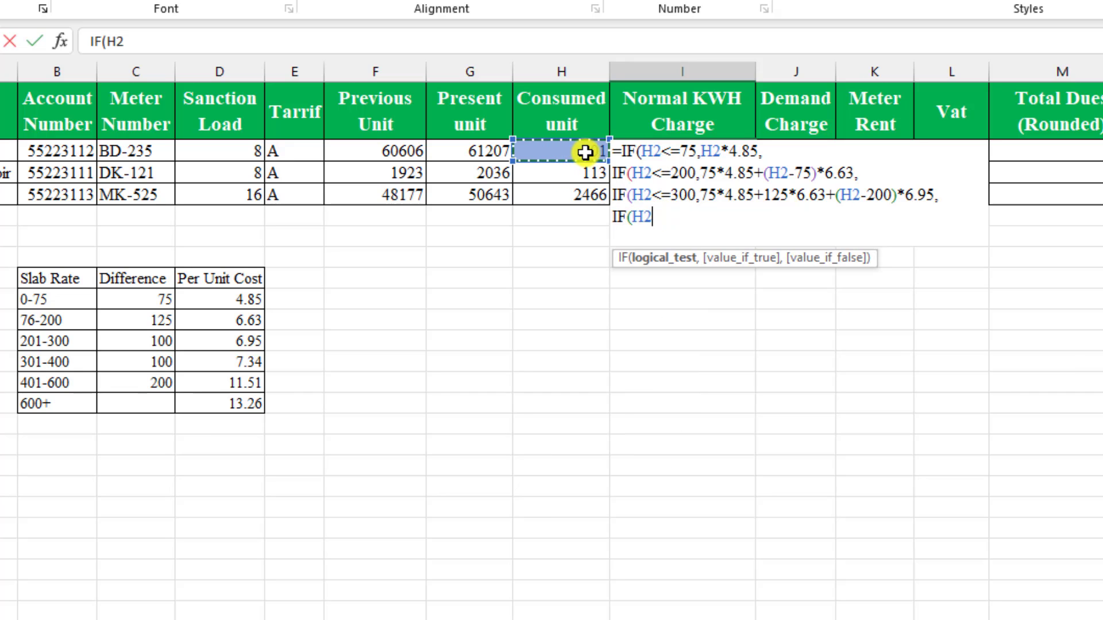
type("<=400")
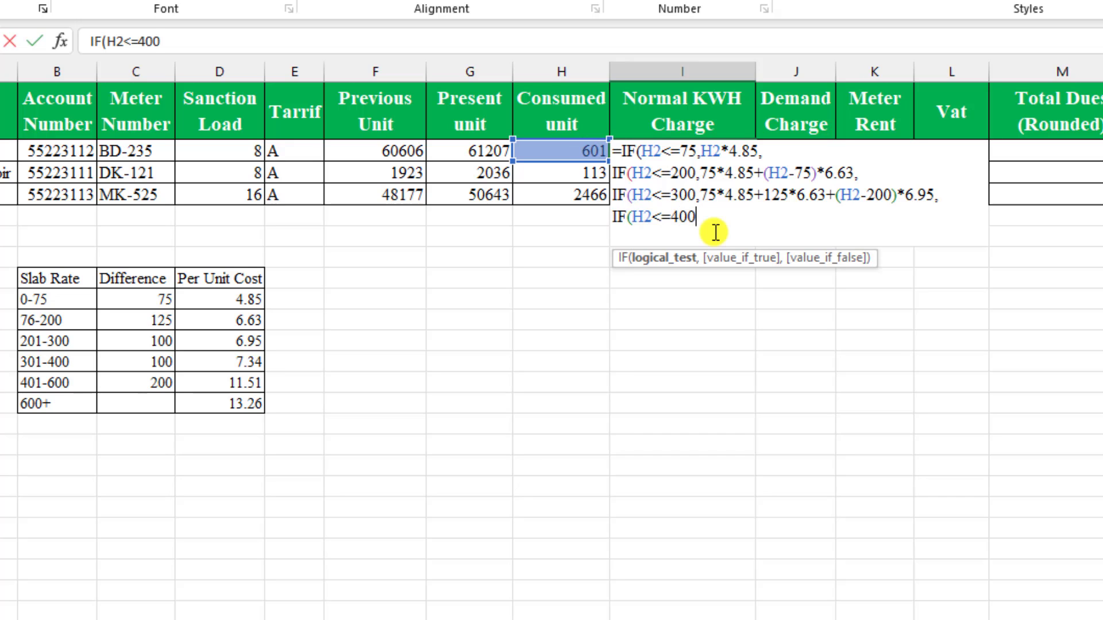
type(",")
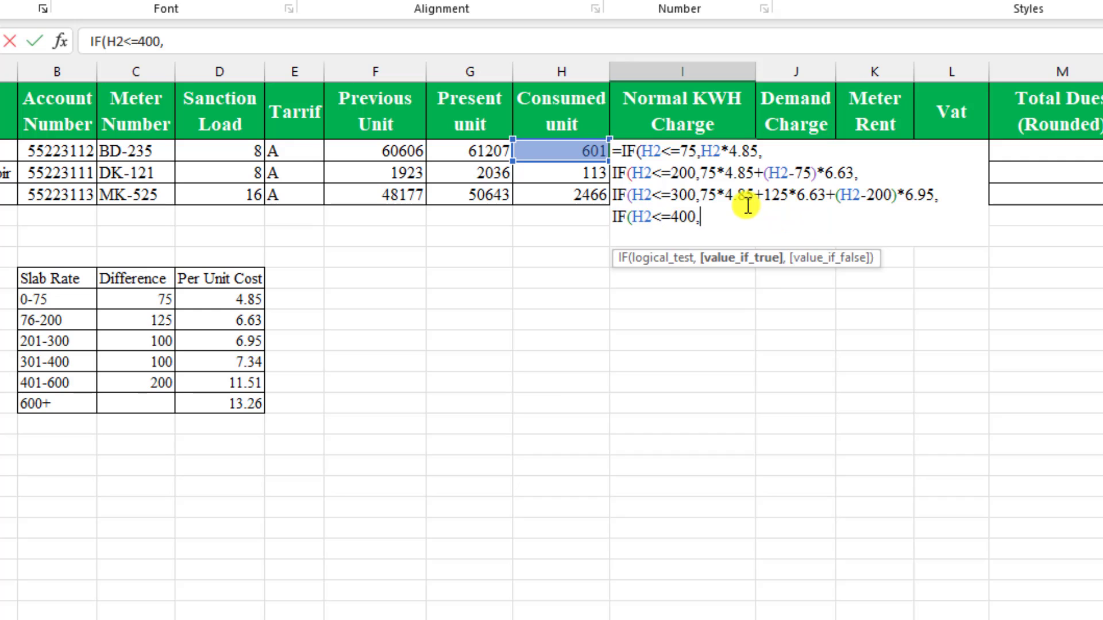
- Enter 75*4.85+125*6.63+100*6.95+(H2-300)*7.34 as the fourth IF's charge, ending with a comma for the false result
type("75*4.85")
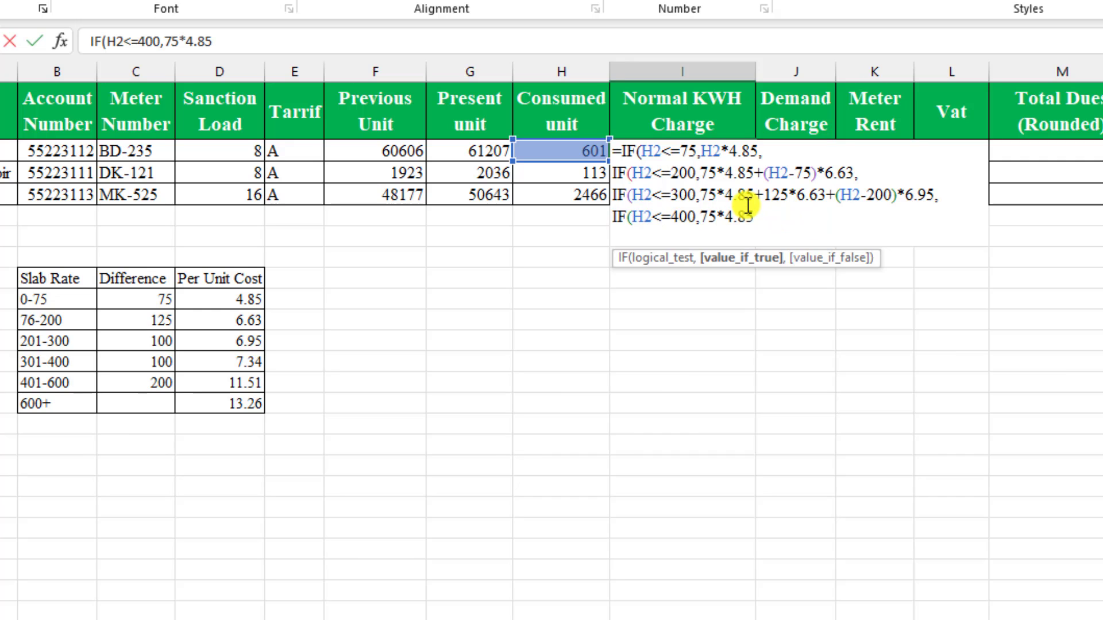
type("+125*6.6")
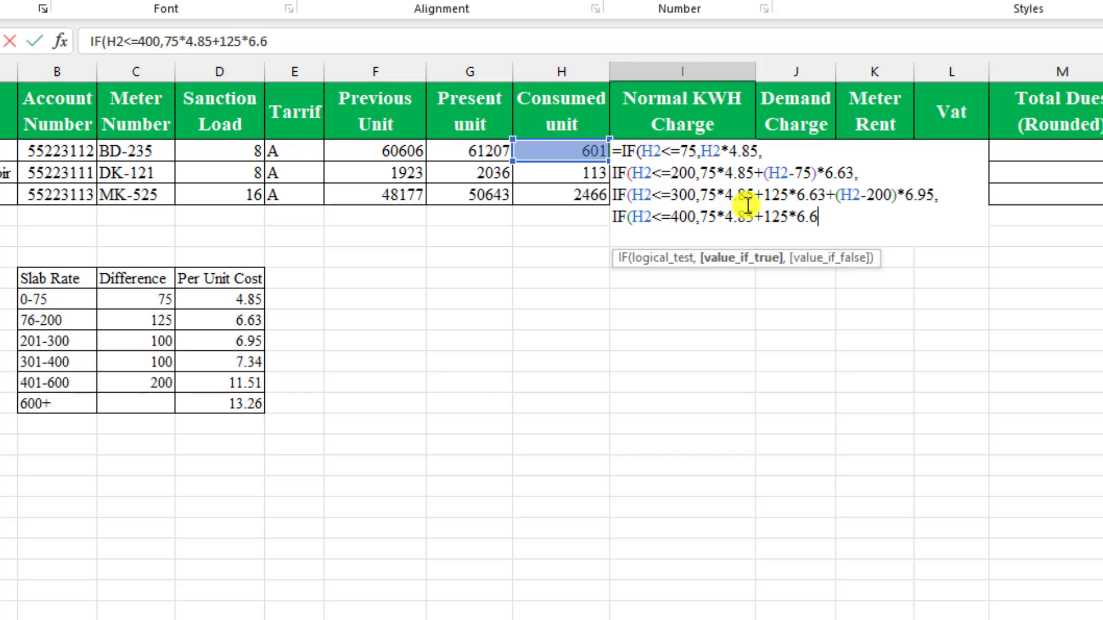
type("3+")
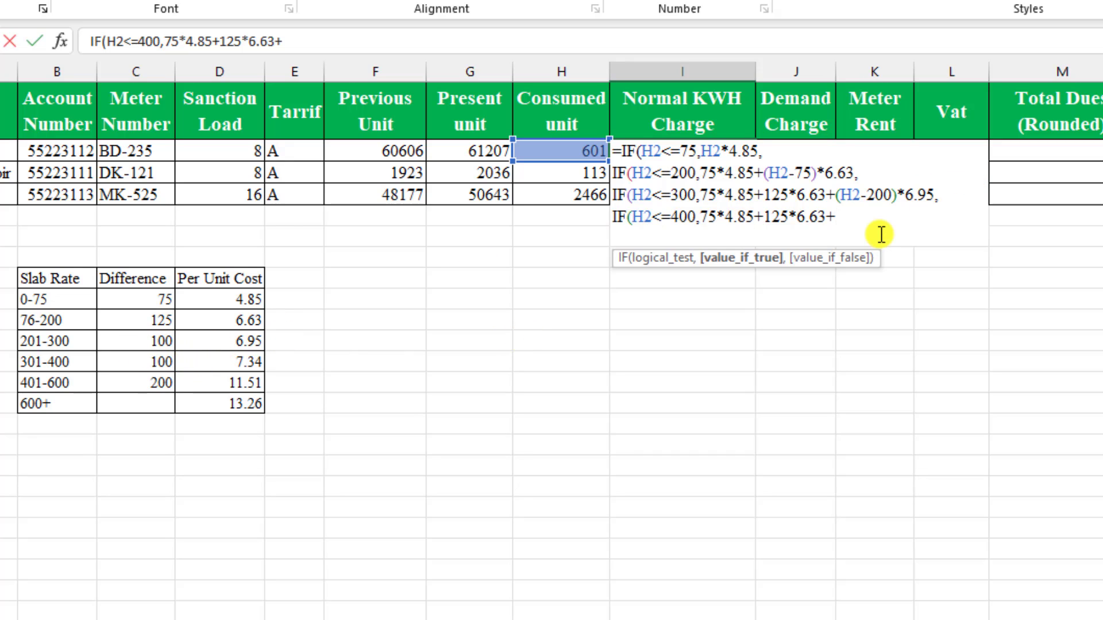
type("100*6.95")
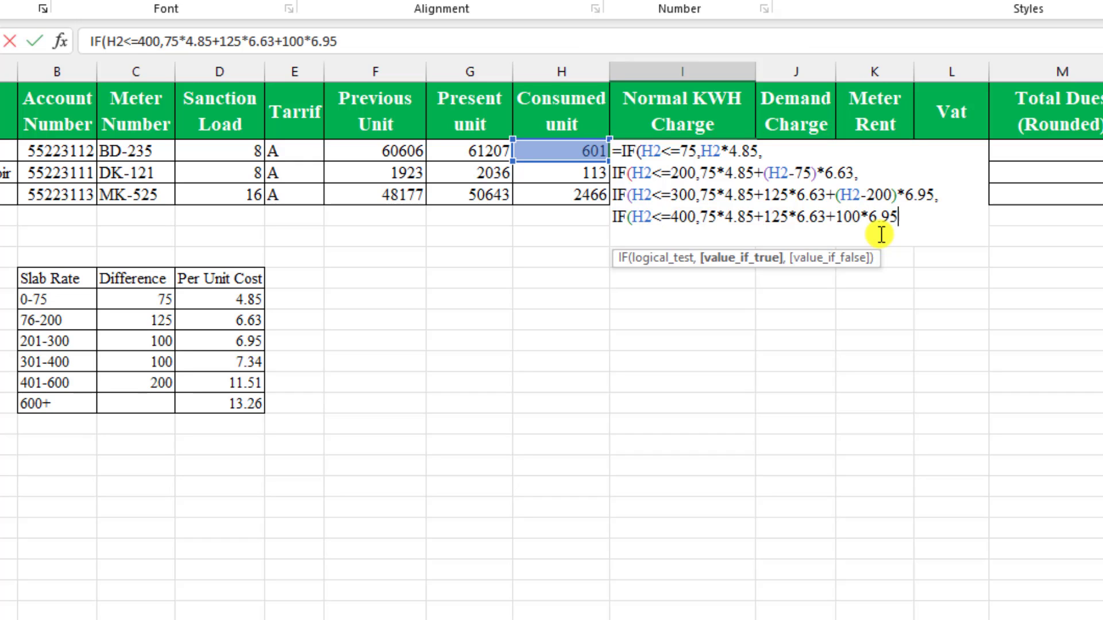
type("+(")
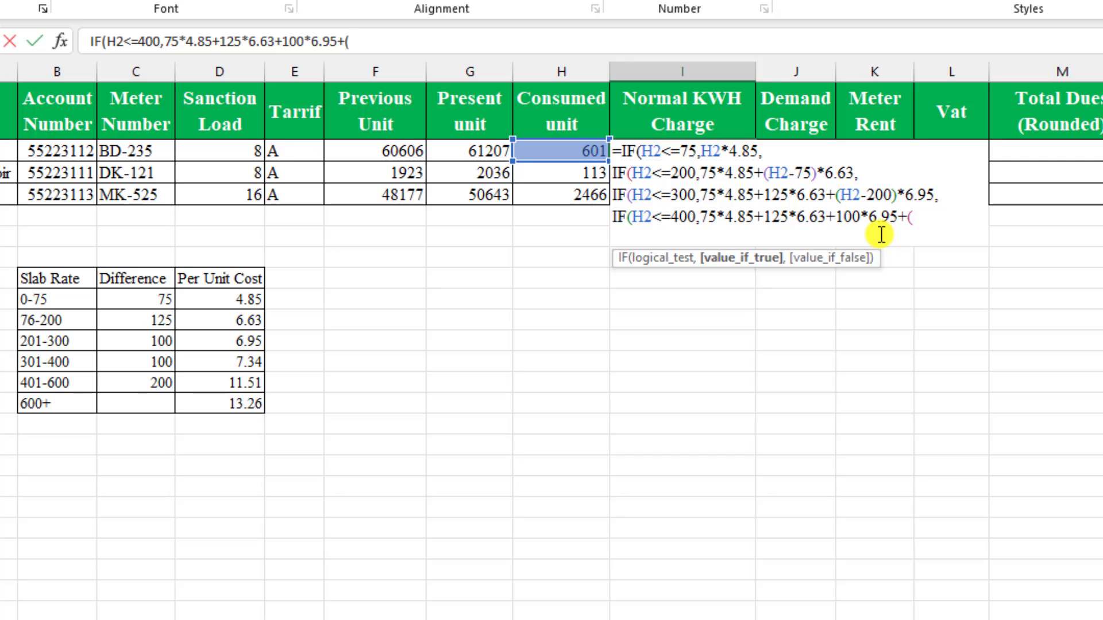
left_click(584, 151)
type("-3")
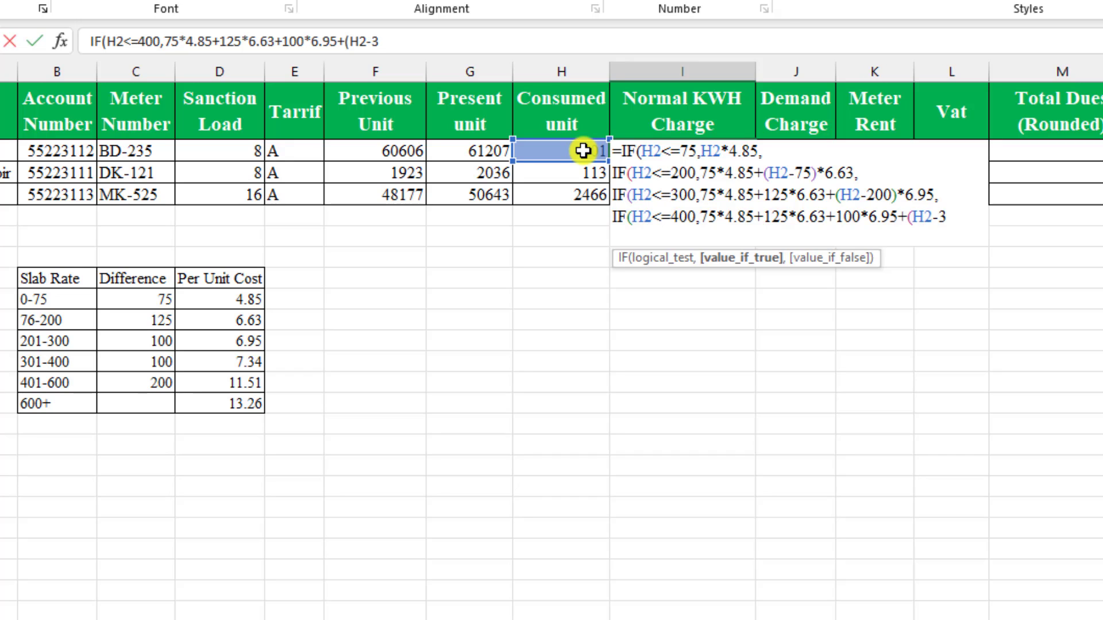
type("00)*7.34,")
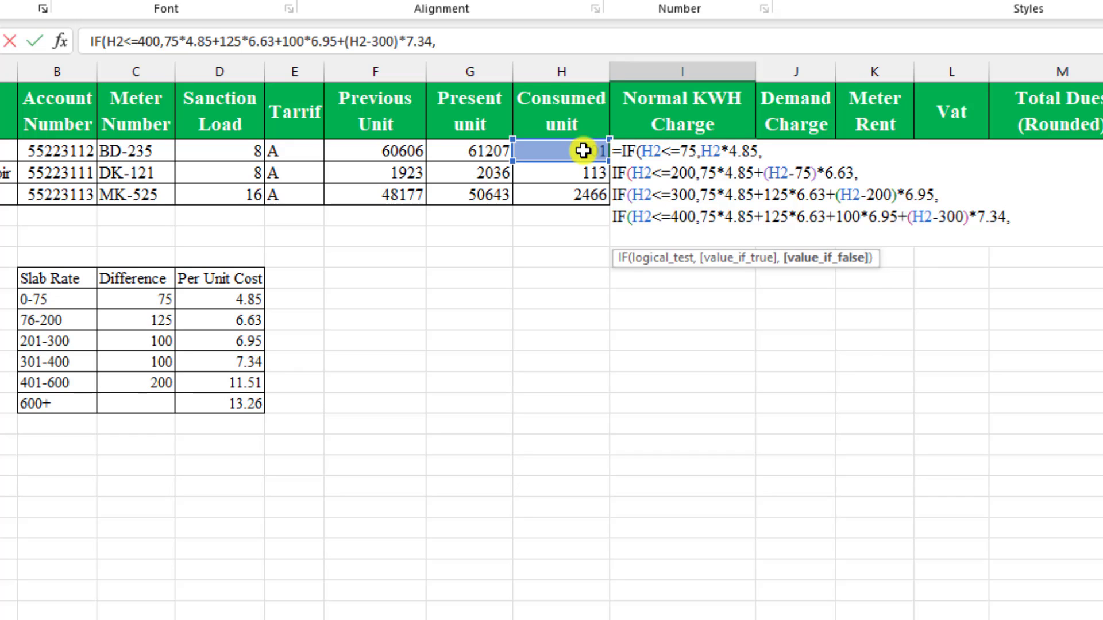
- Add a fifth nested IF on a new line with the condition H2<=600, followed by a comma
key("alt+Return")
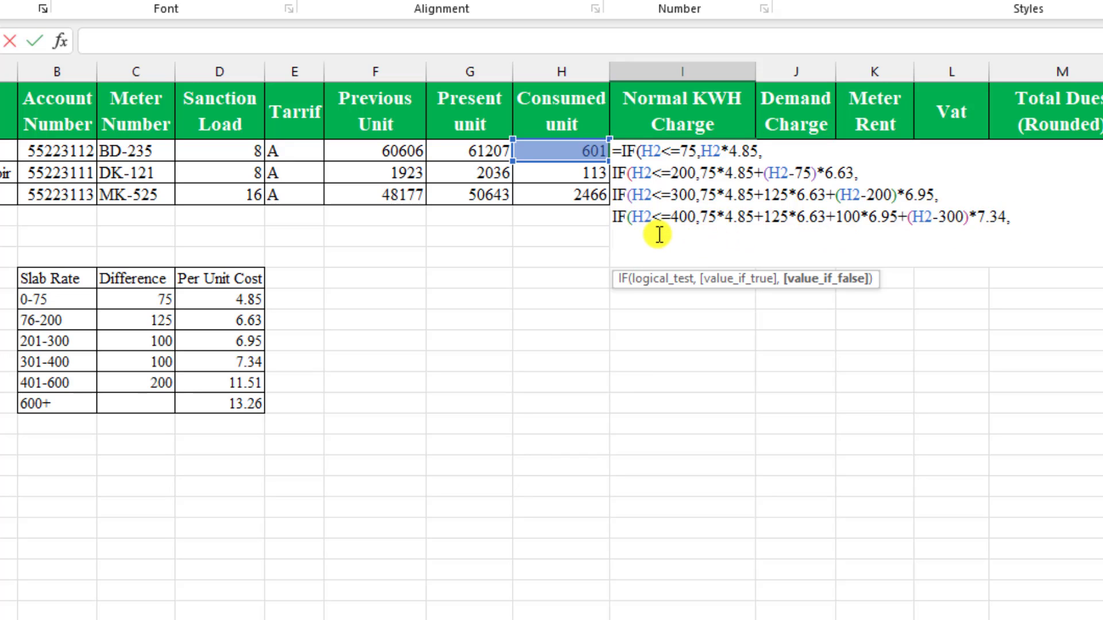
type("IF(")
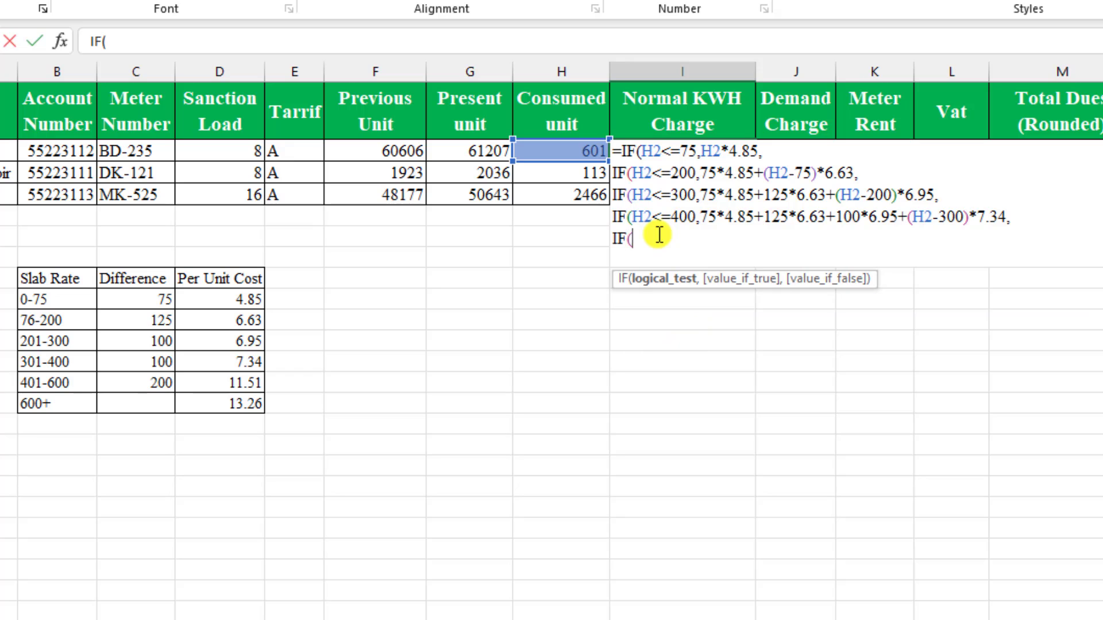
left_click(592, 154)
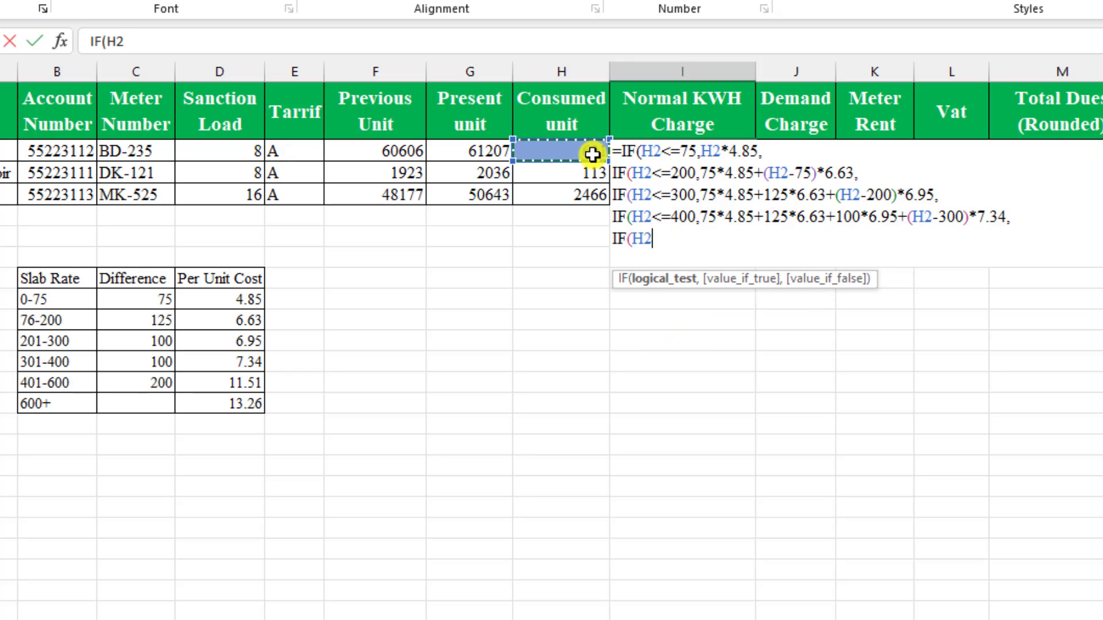
type("<")
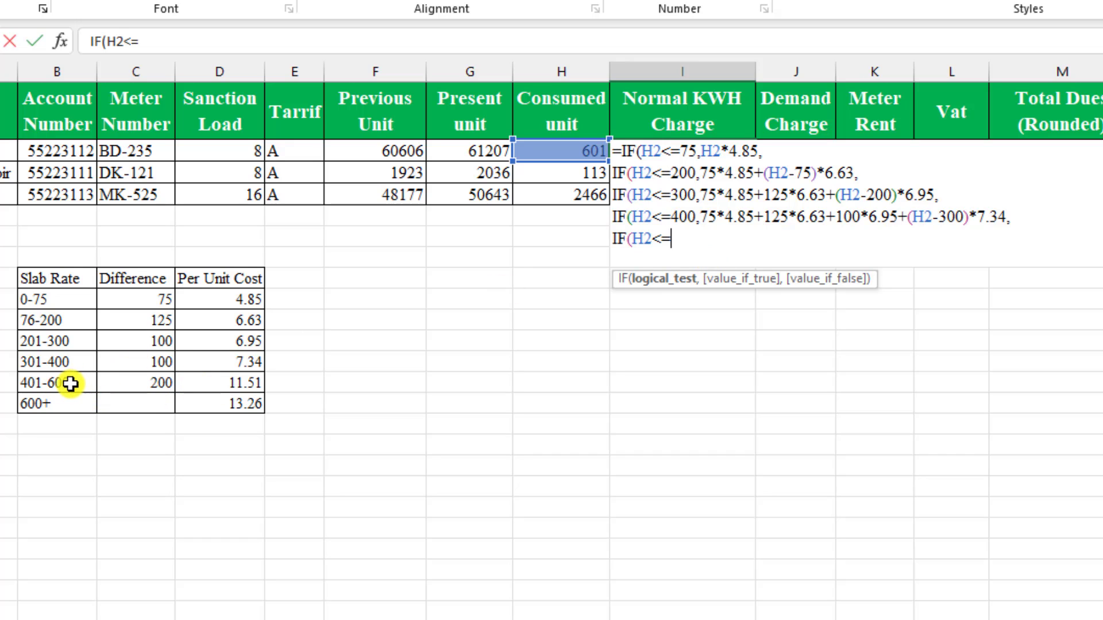
type("=600")
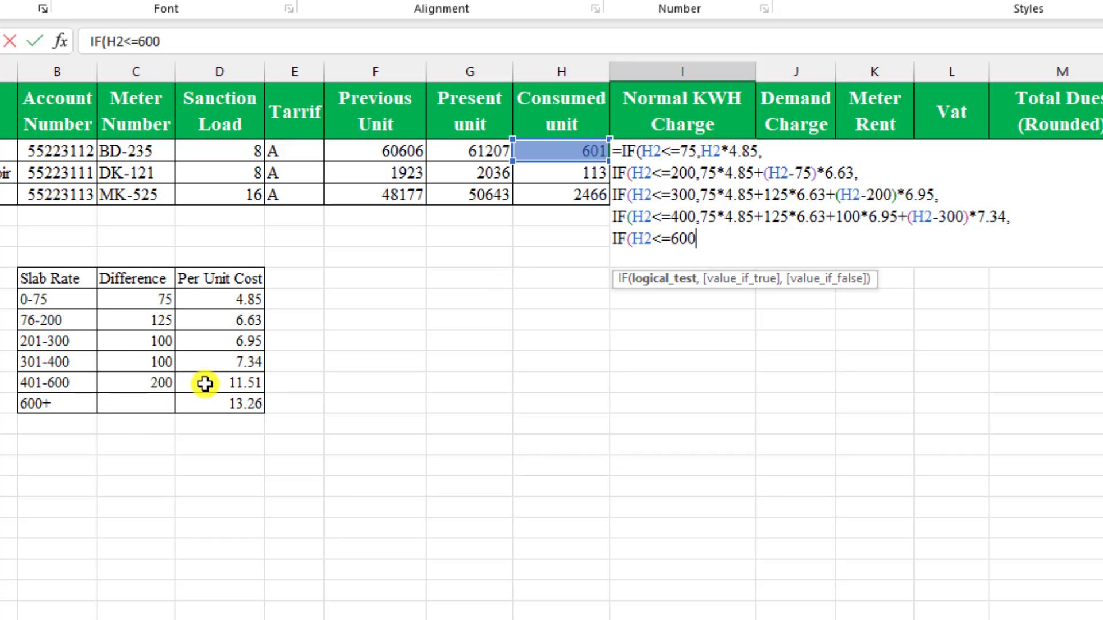
type(",")
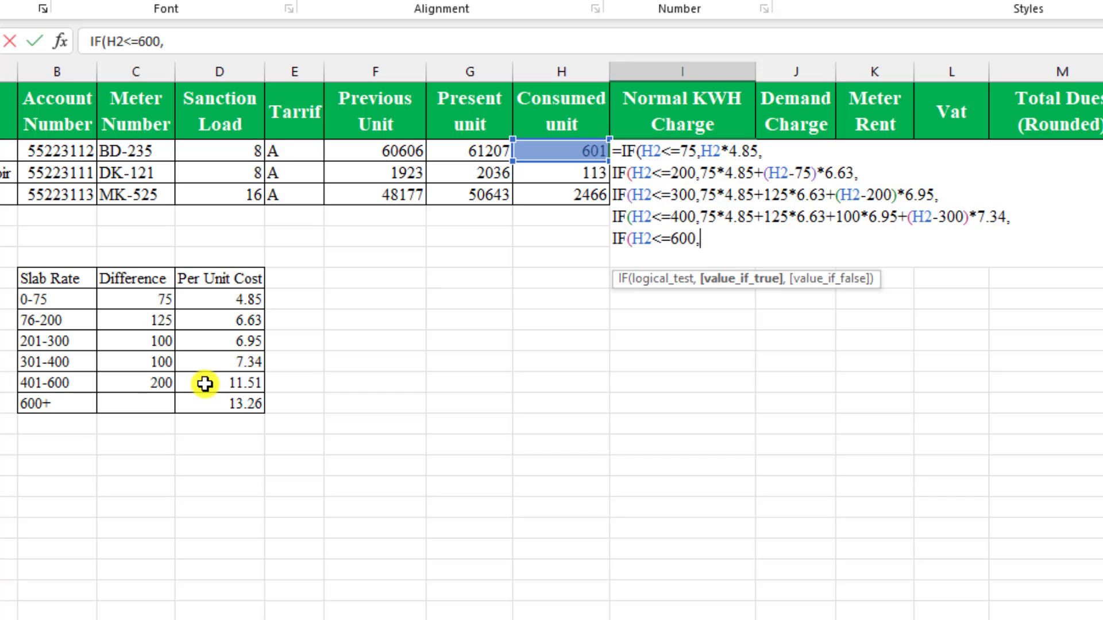
- Enter 75*4.85+125*6.63+100*6.95+100*7.34+(H2-400)*11.51 as the fifth IF's charge, ending with a comma for the false result
left_click_drag(700, 216, 903, 222)
left_click(778, 244)
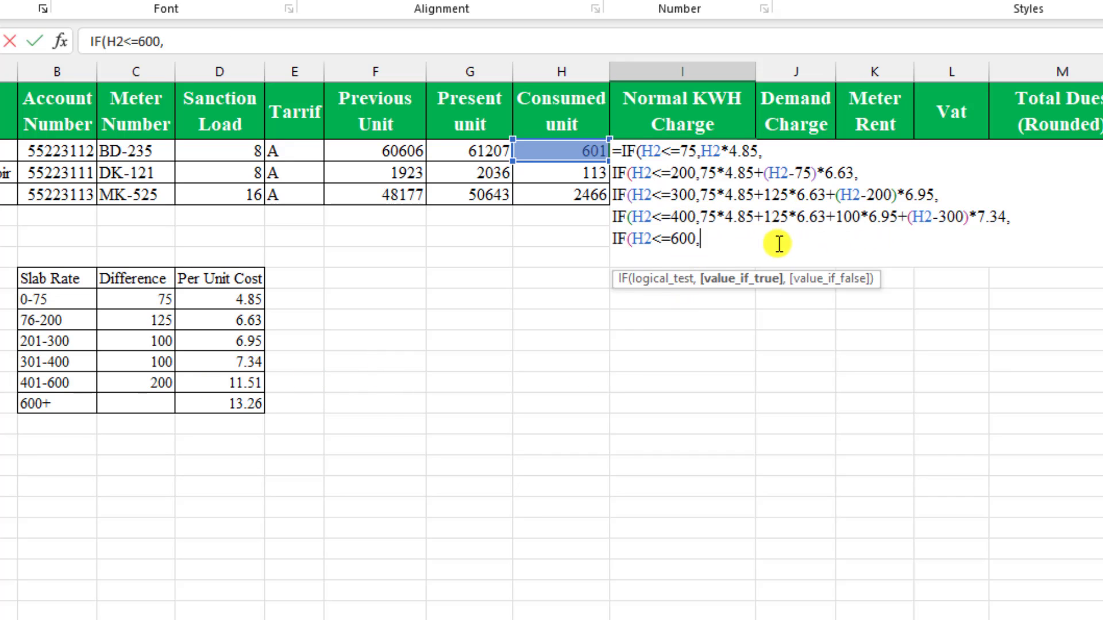
key("ctrl+v")
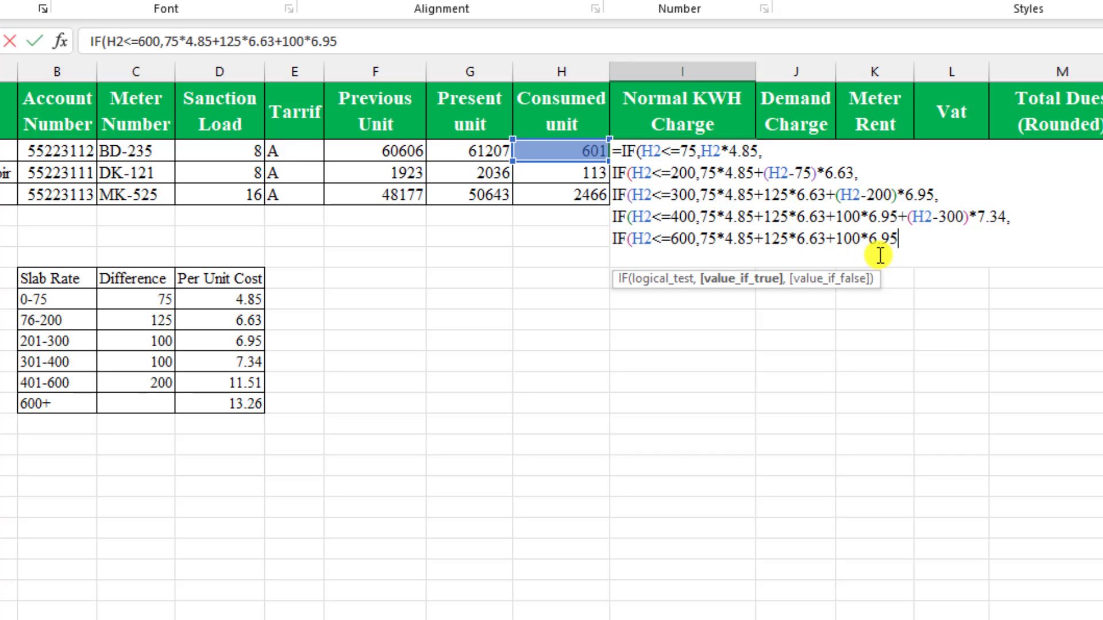
type("+")
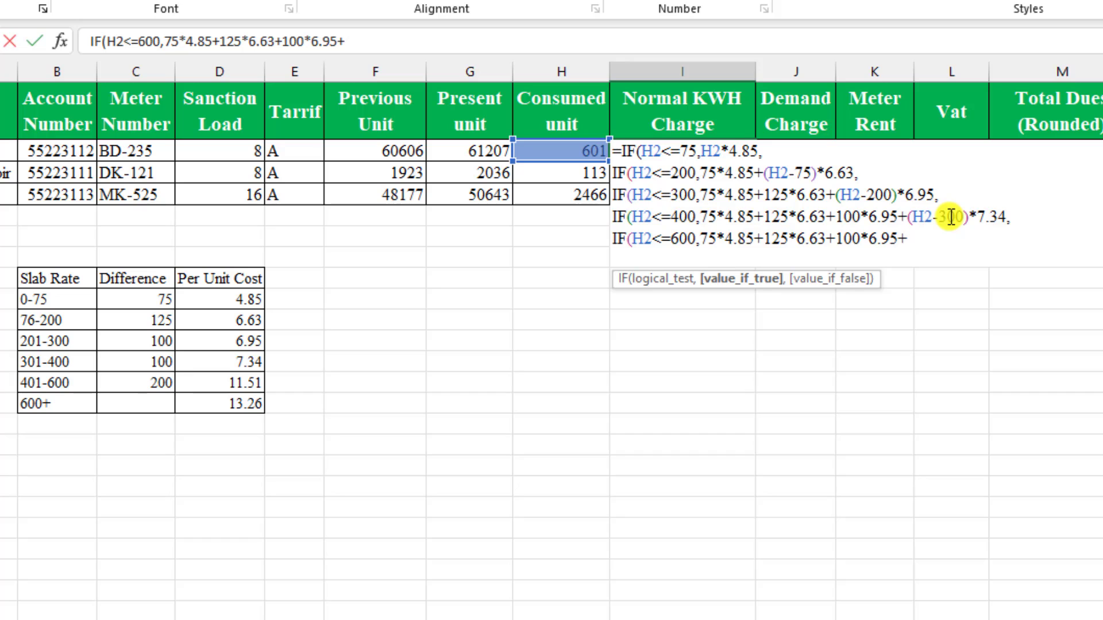
type("100")
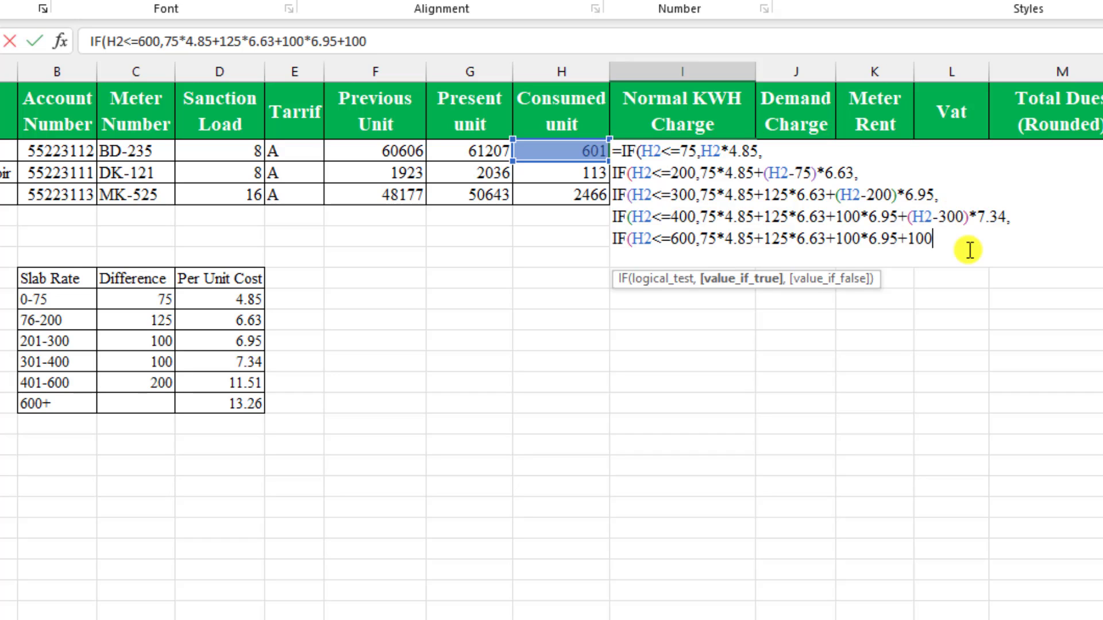
type("*7.34")
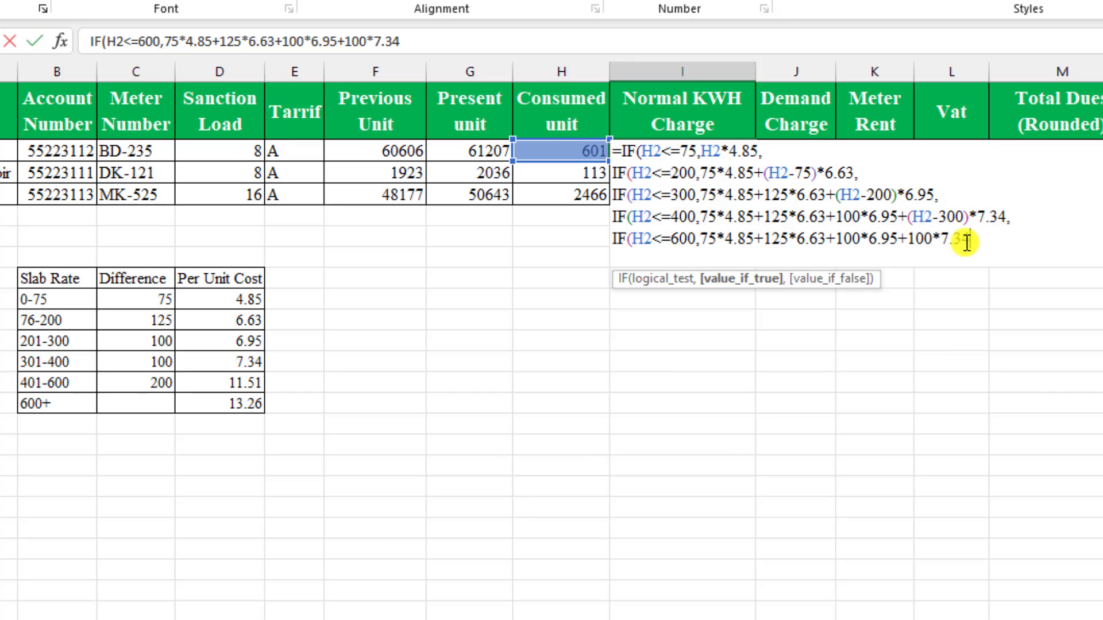
type("+(")
left_click(577, 149)
type("-")
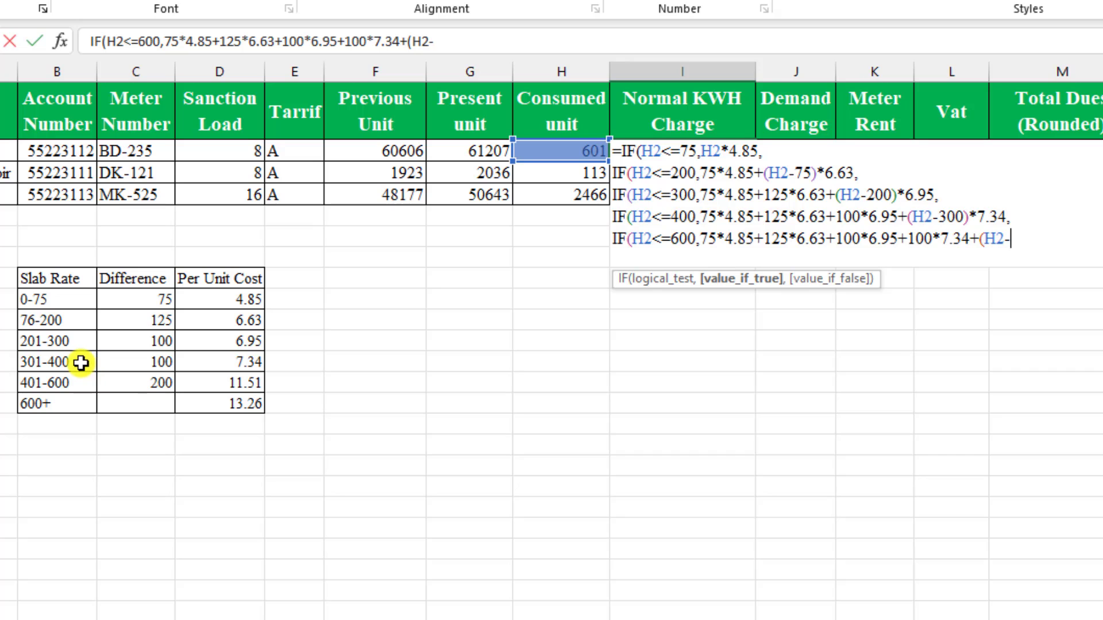
type("400)*")
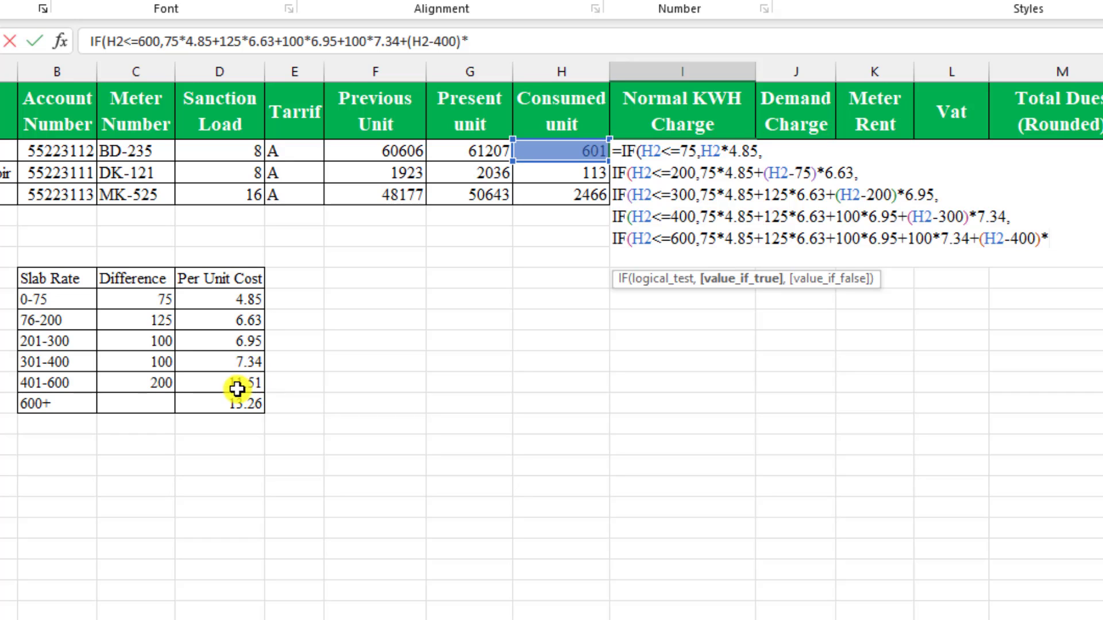
type("11.51,")
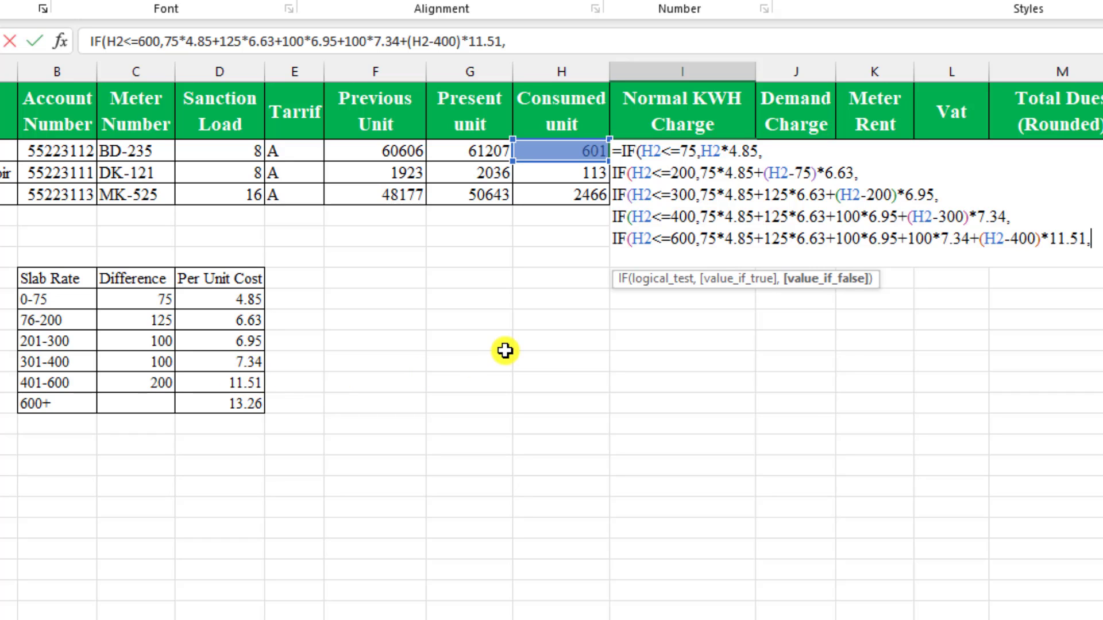
- Add a sixth nested IF on a new line with the condition H2>600, followed by a comma
key("alt+Return")
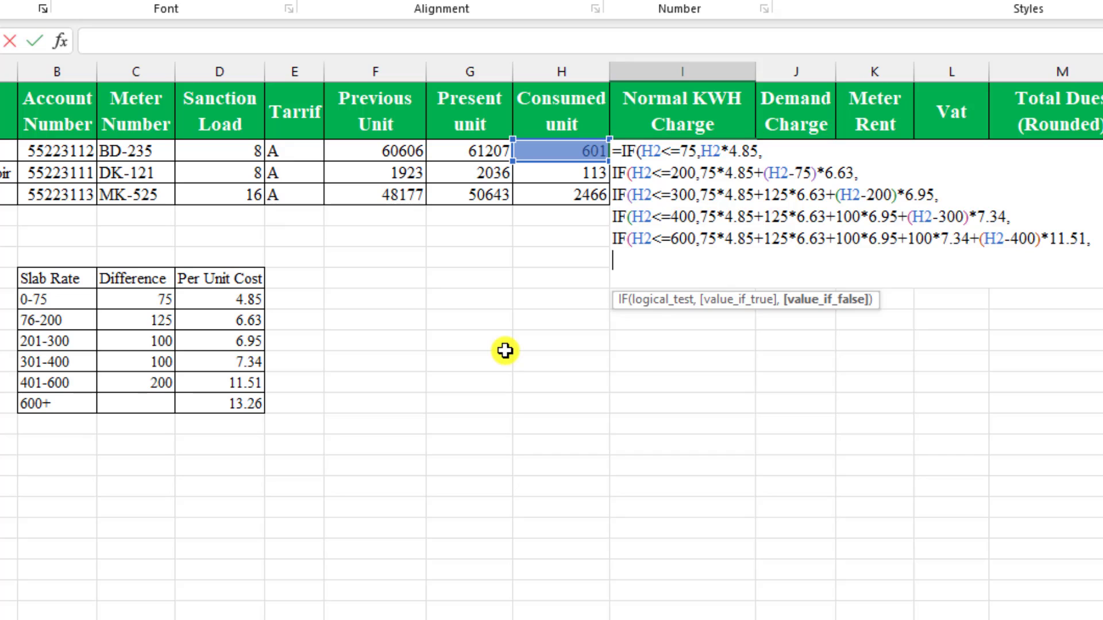
type("IF")
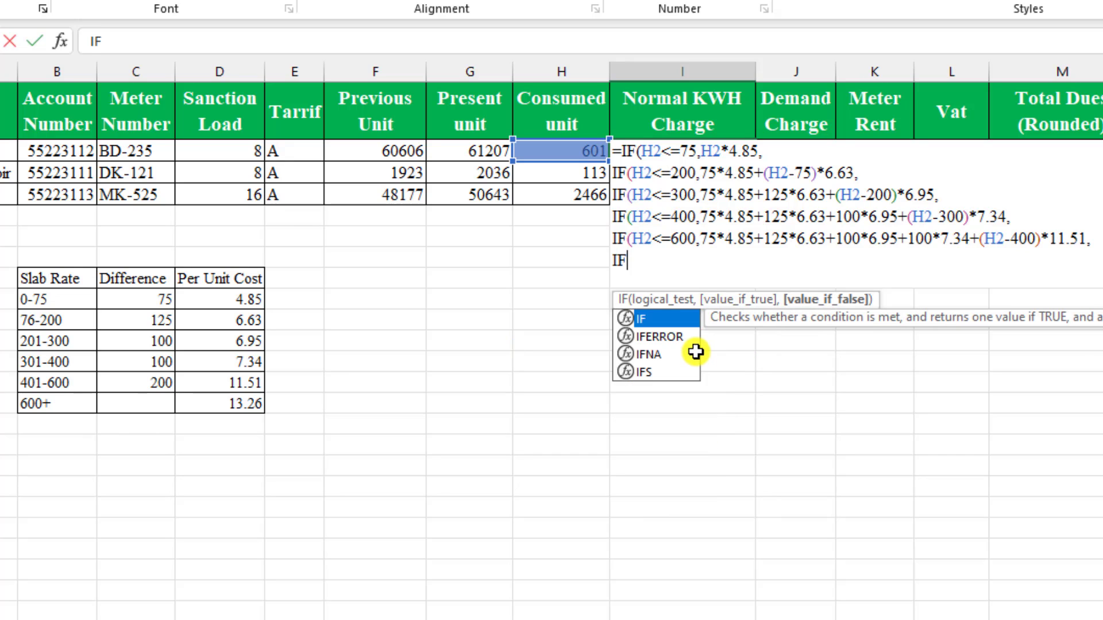
type("(")
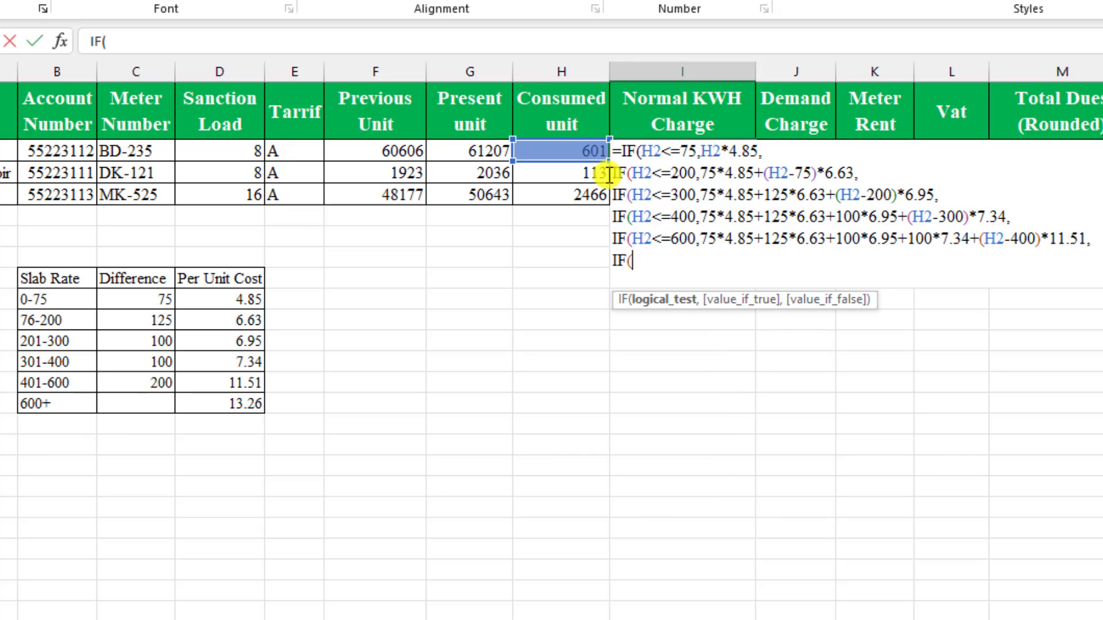
left_click(574, 151)
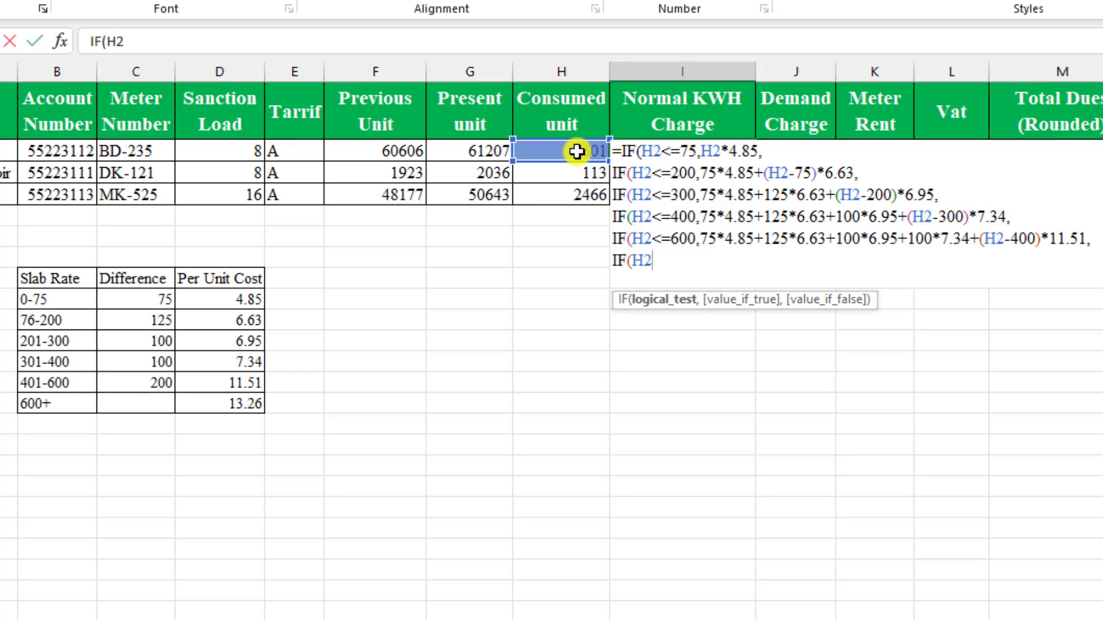
type(">600")
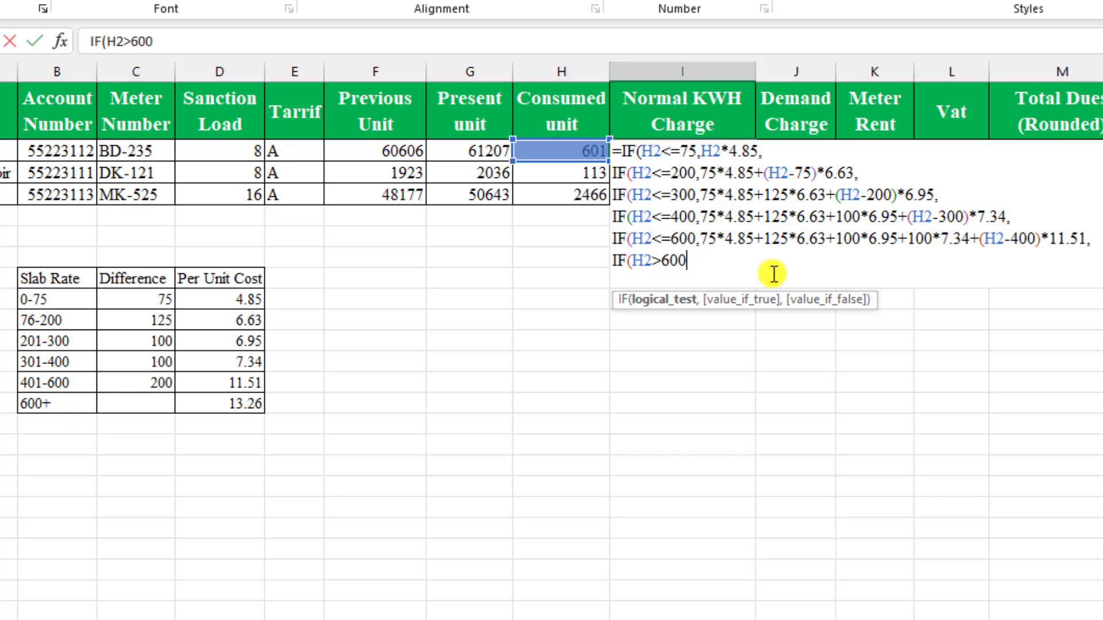
type(",")
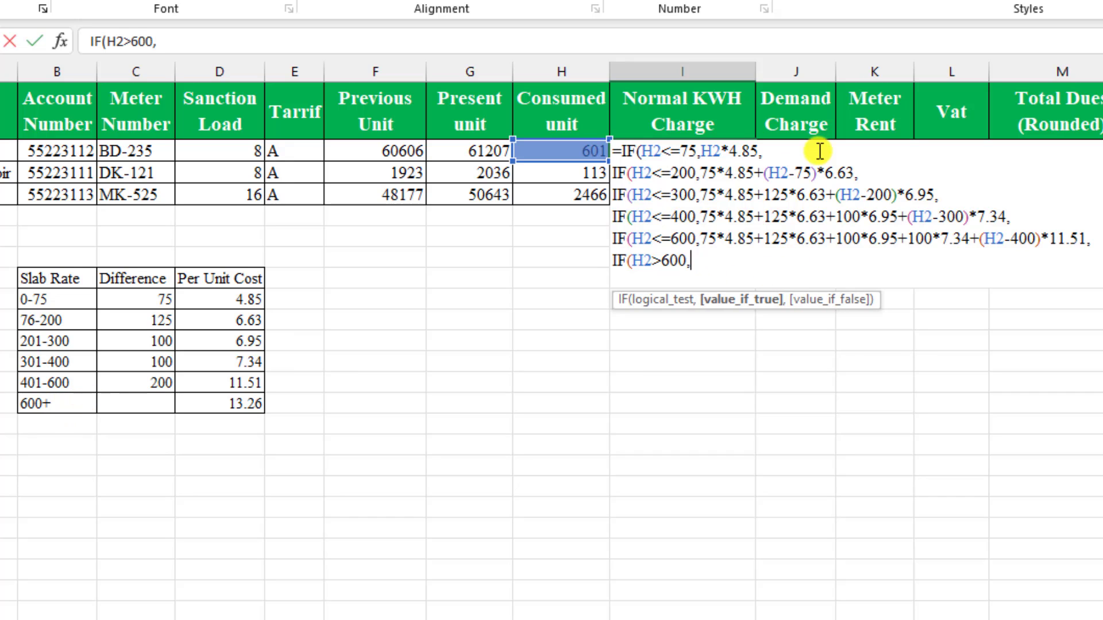
- Enter 75*4.85+125*6.63+100*6.95+100*7.34+200*11.51+(H2-600)*13.26 as the sixth IF's charge
left_click_drag(700, 238, 972, 241)
left_click(806, 266)
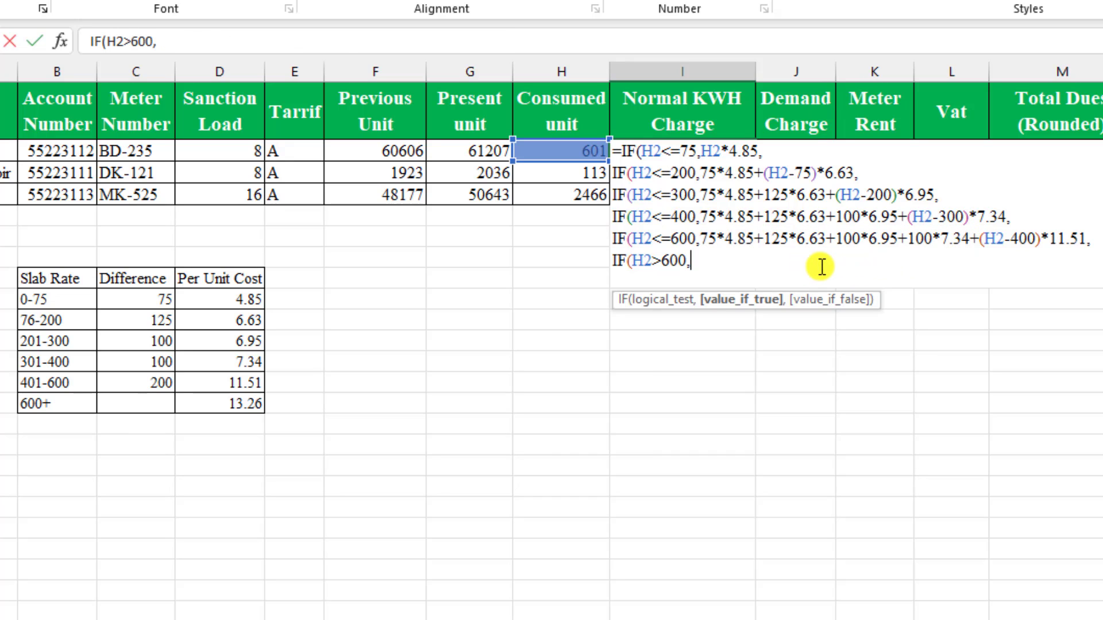
key("ctrl+v")
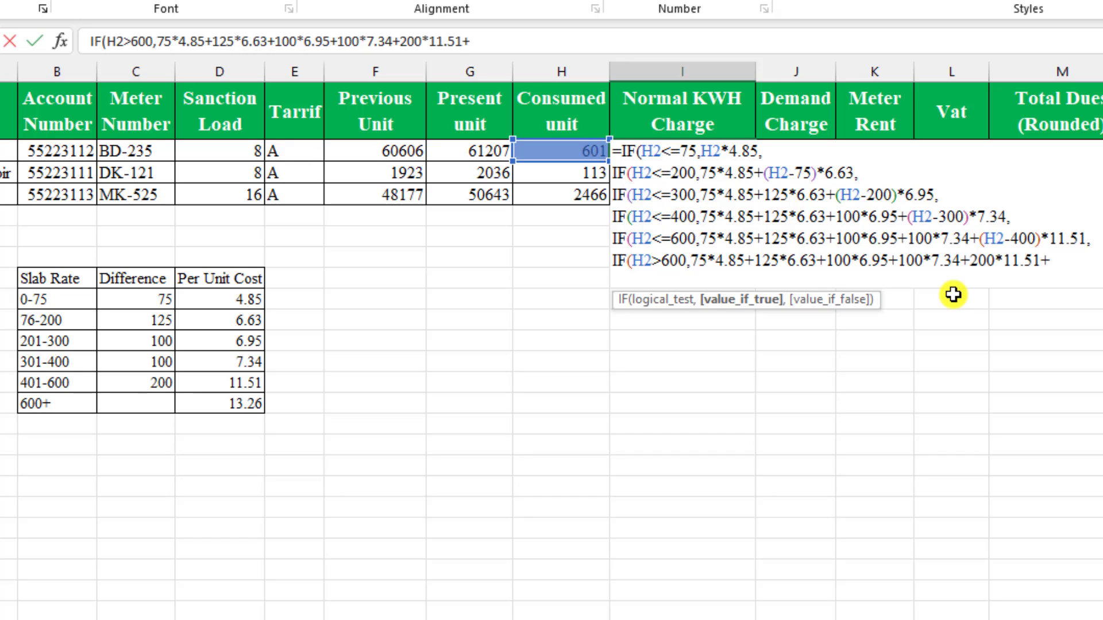
type("(")
left_click(591, 150)
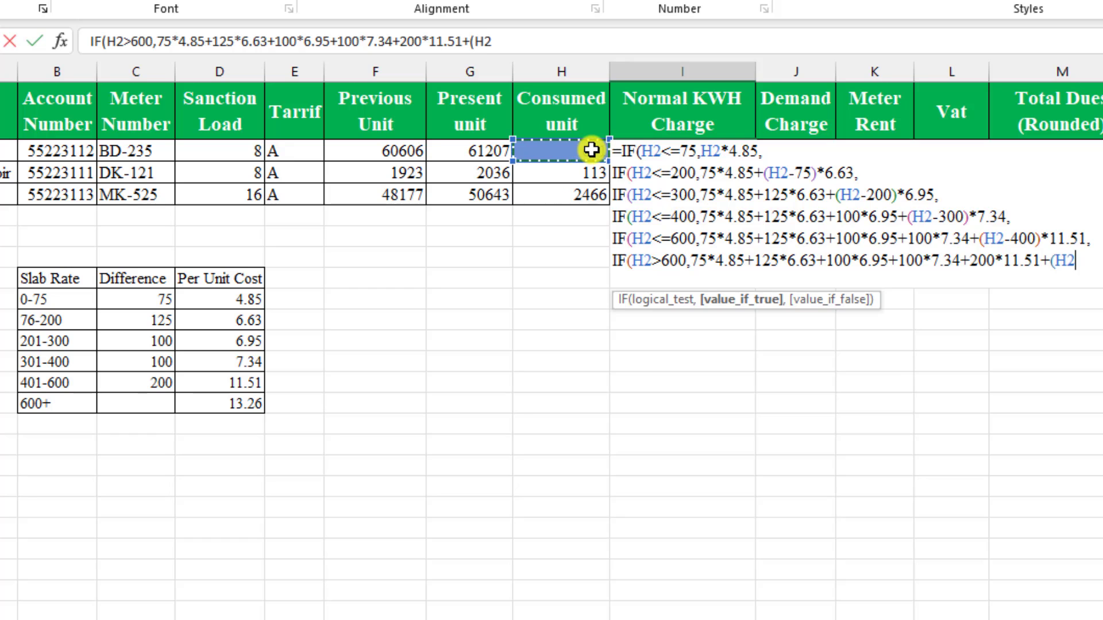
type("-600)*")
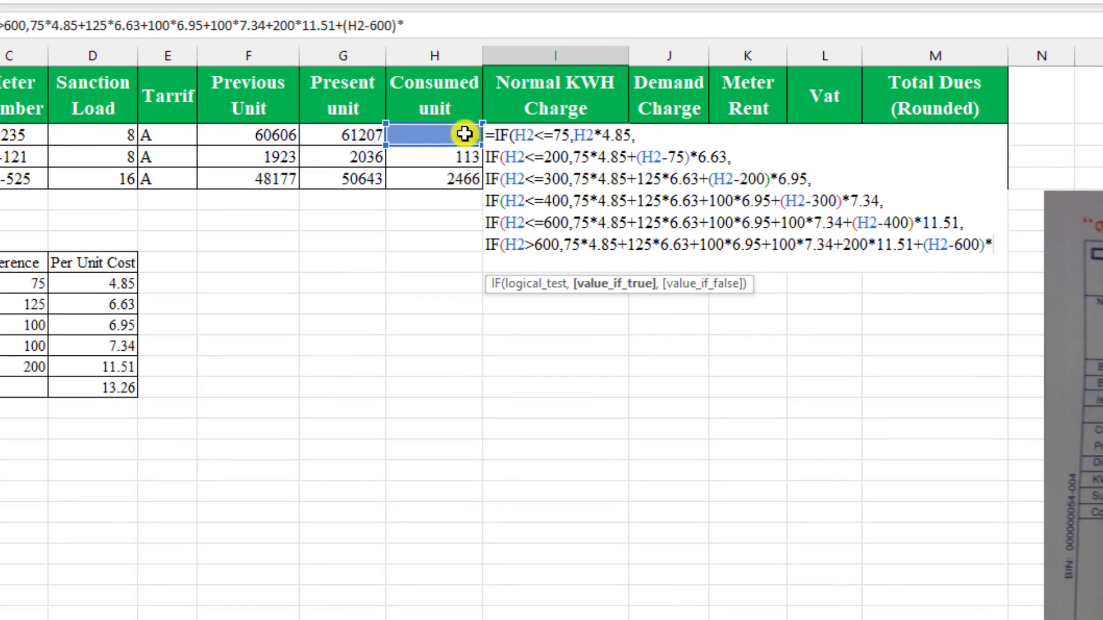
type("13.26")
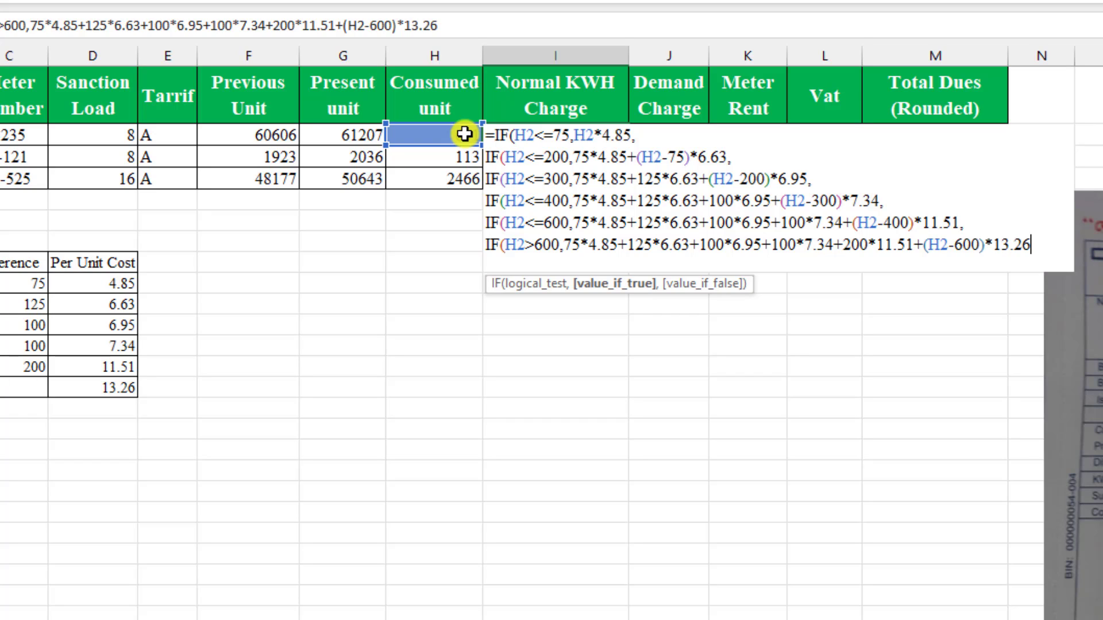
- Finish the formula with an empty string "" as the last false result and accept the proposed correction of the closing parentheses
type(",")
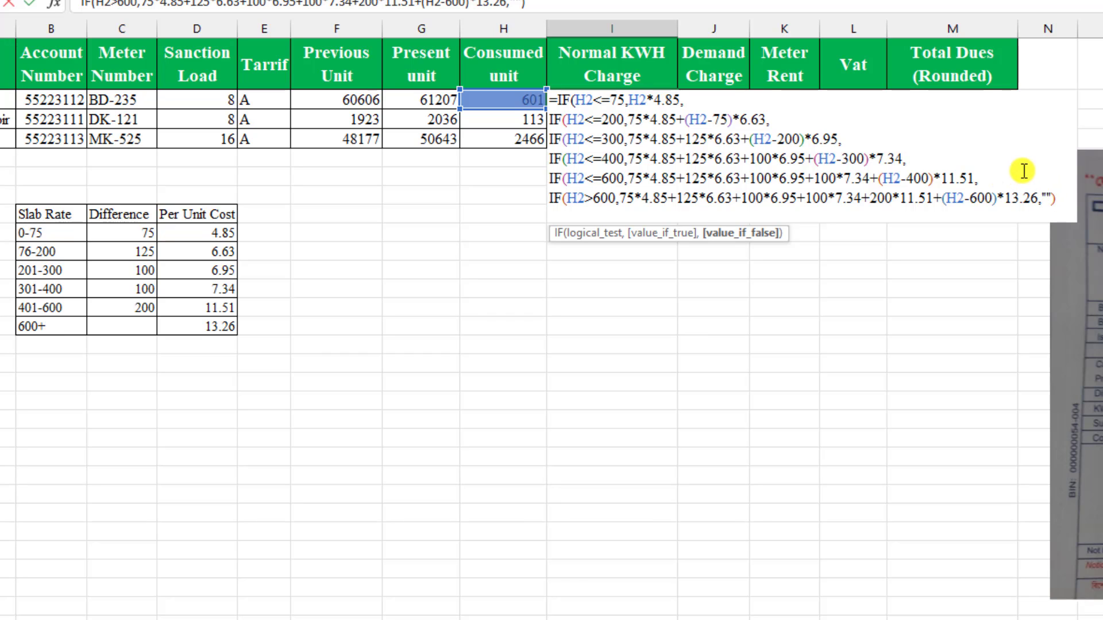
key("Return")
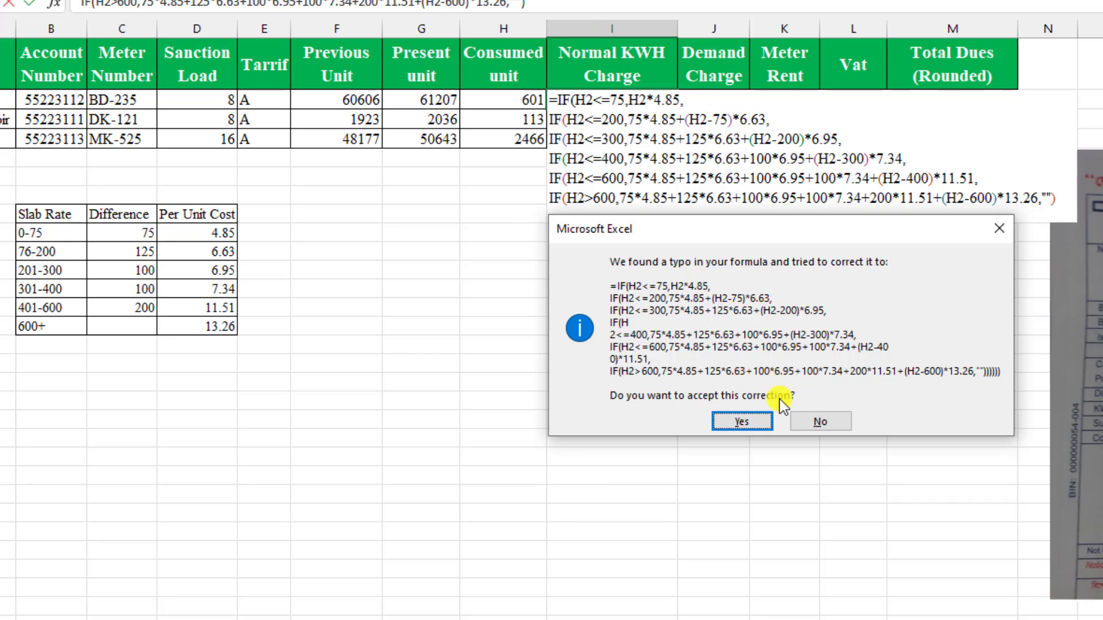
left_click(750, 419)
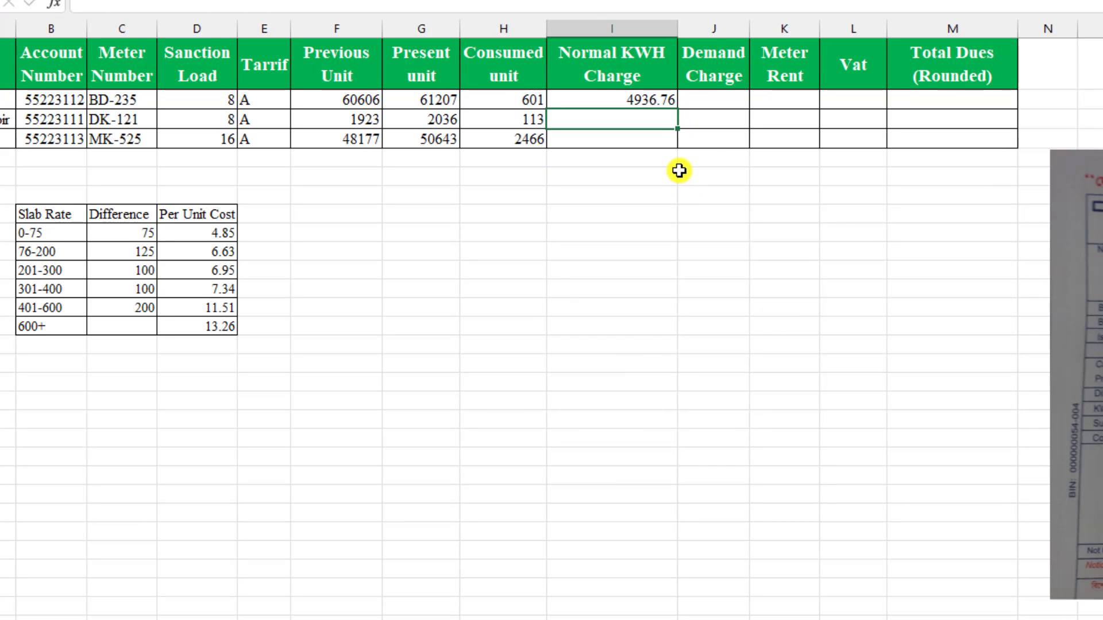
- Fill the Normal KWH Charge formula from I2 down to I4 and compare the first charge with the bill picture, moving it aside again
left_click(675, 102)
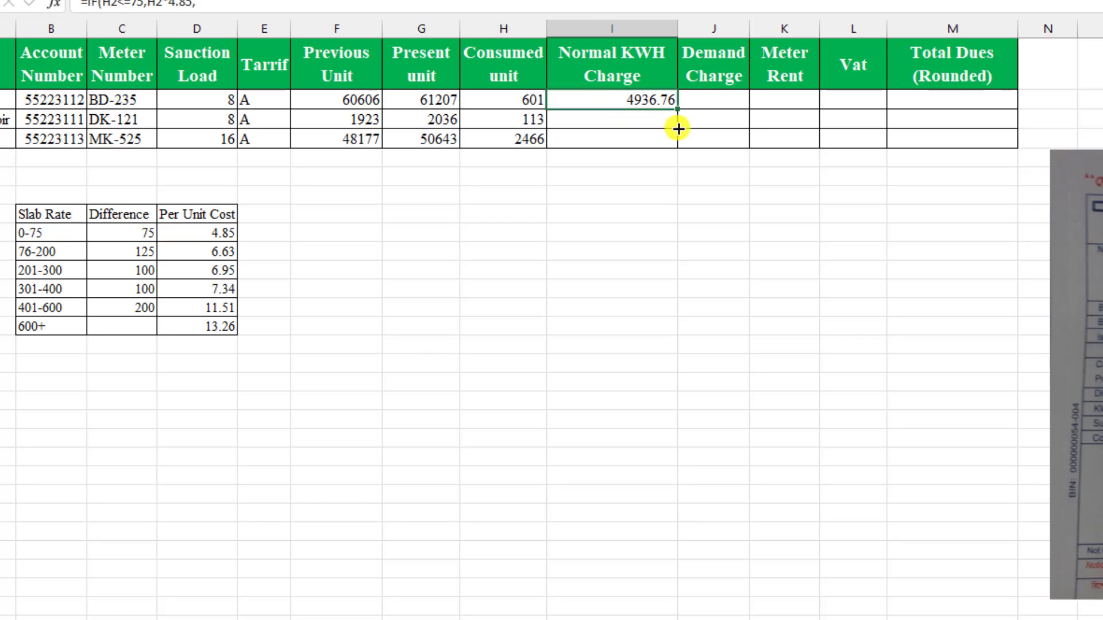
left_click_drag(678, 129, 676, 148)
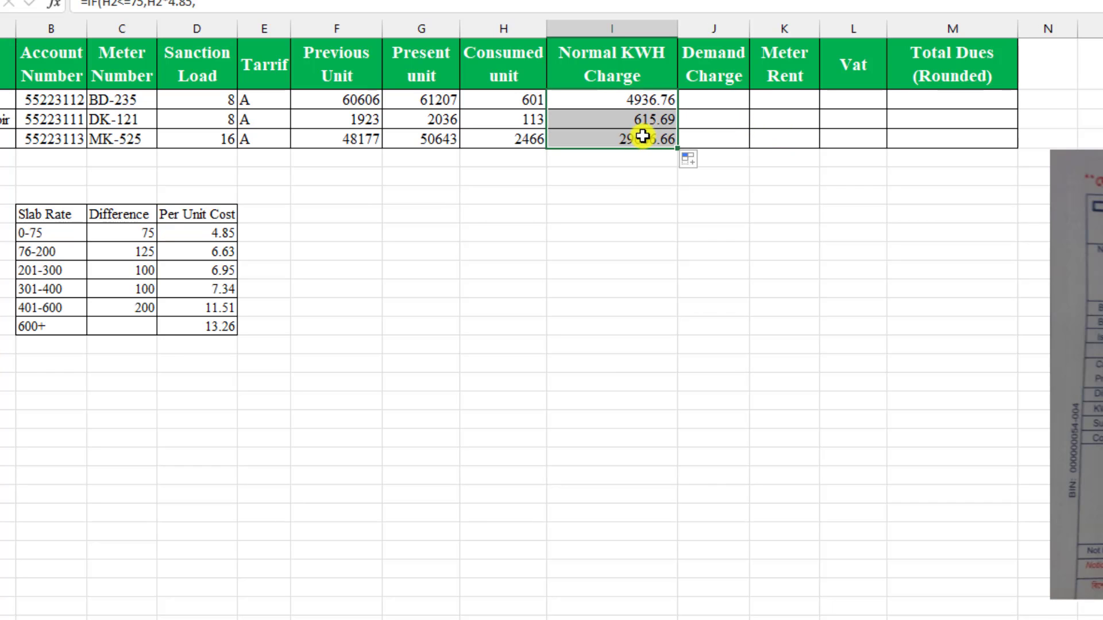
left_click_drag(1097, 259, 500, 234)
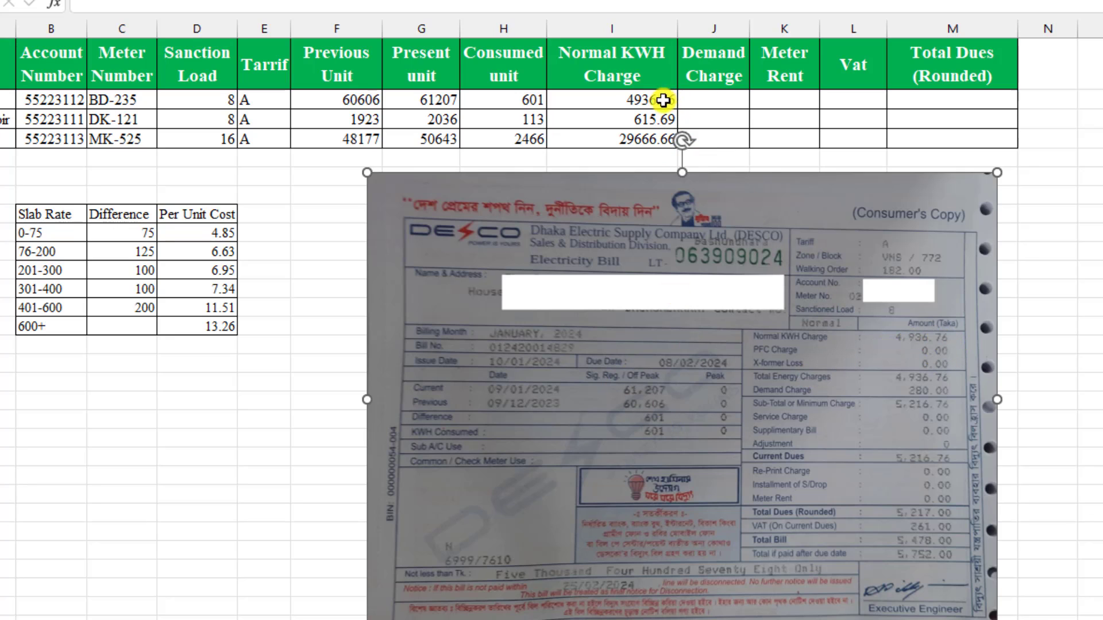
left_click_drag(682, 248, 1102, 256)
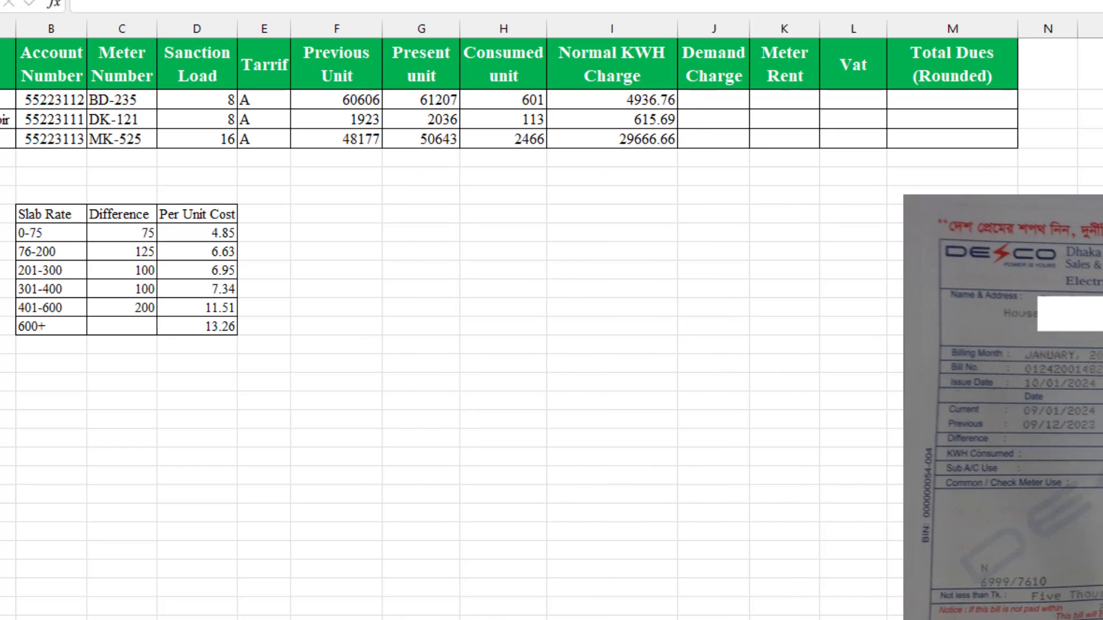
- Calculate the Demand Charge in J2 with =D2*35 and fill the formula down to J4
scroll(569, 106, "right", 3)
left_click(522, 104)
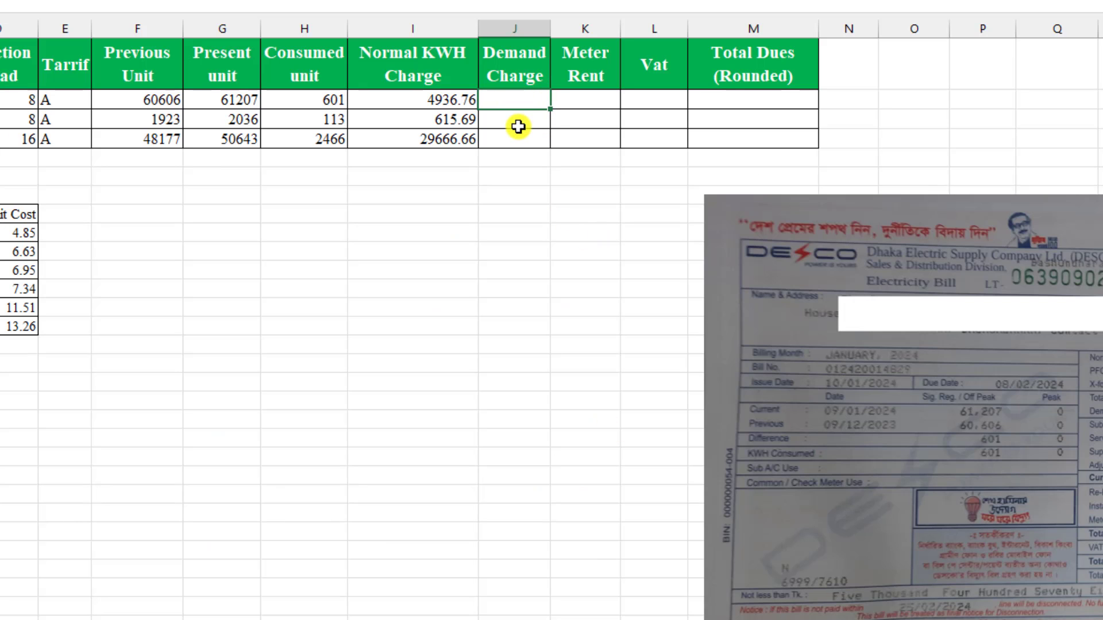
type("=")
scroll(525, 135, "left", 2)
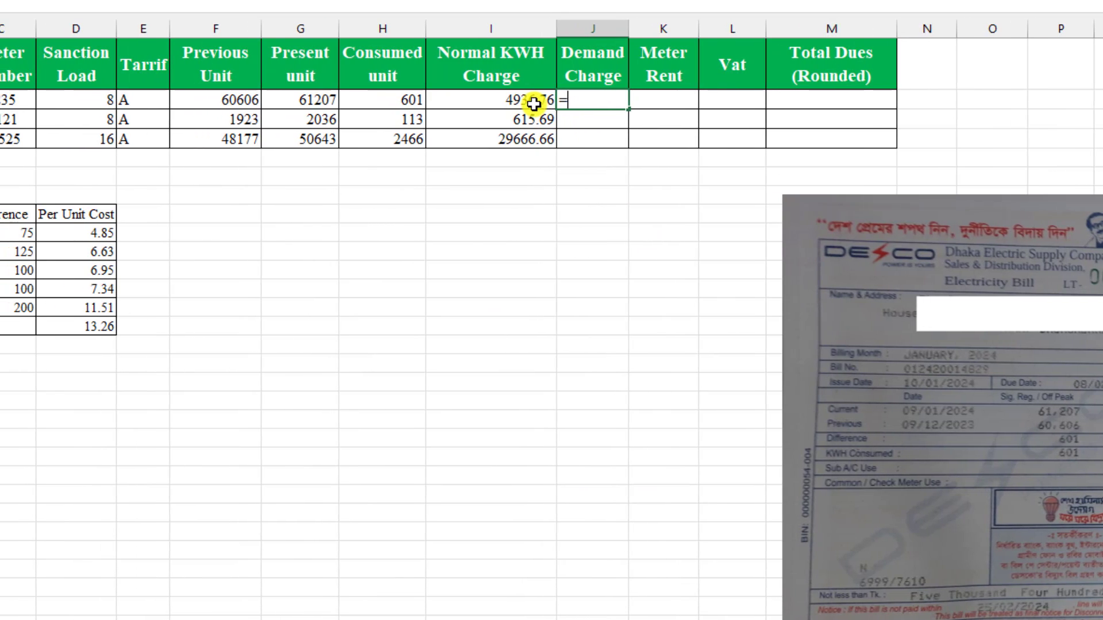
left_click(103, 99)
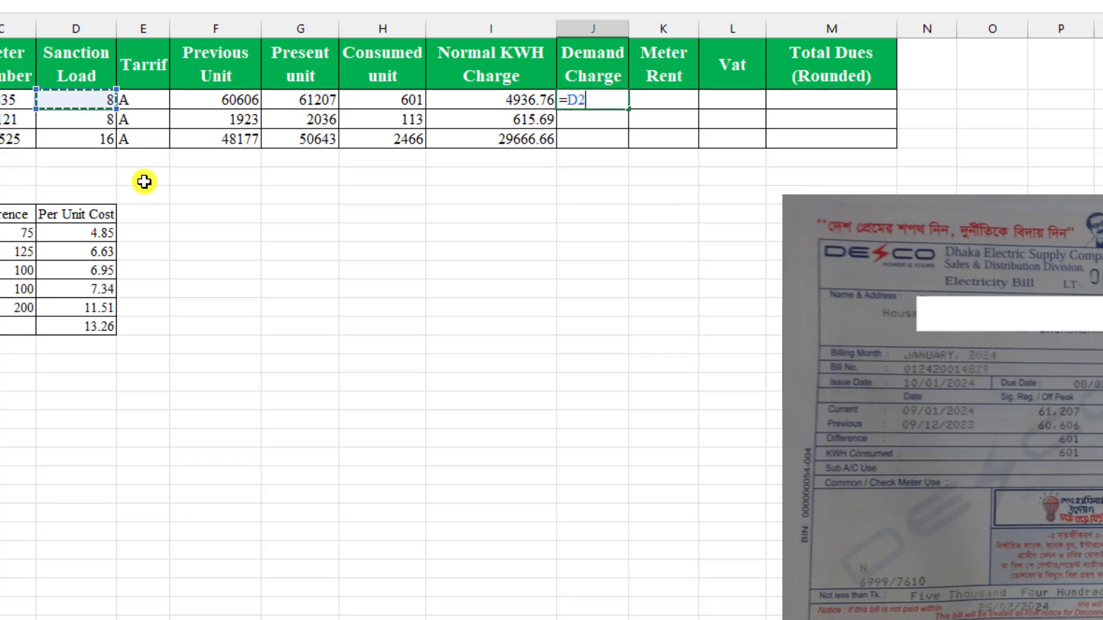
type("*35")
key("Return")
left_click(610, 100)
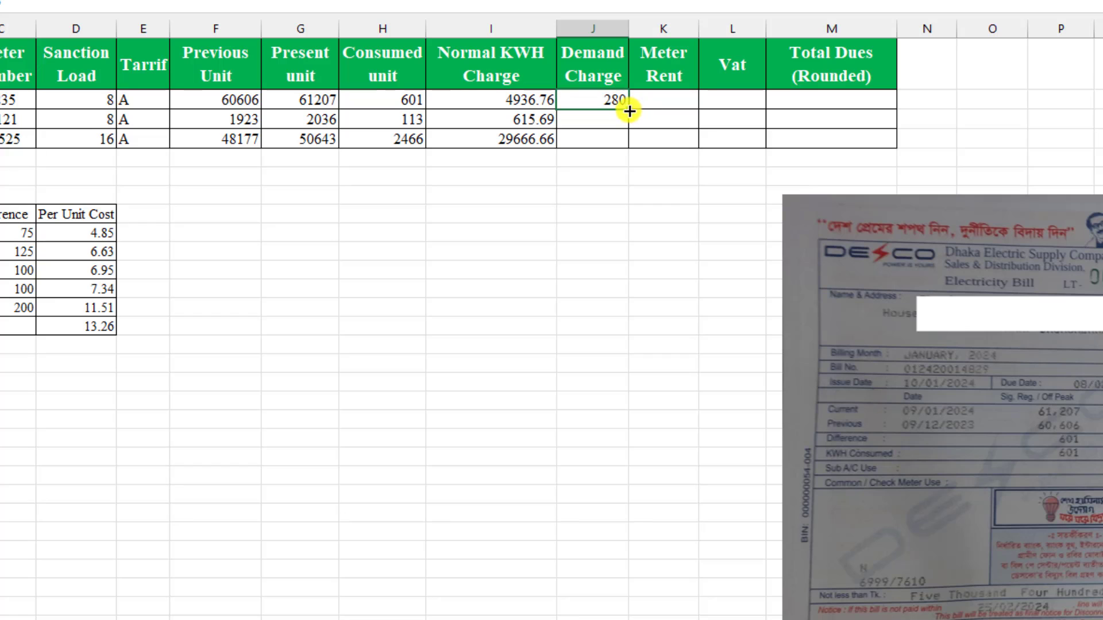
left_click_drag(629, 111, 628, 142)
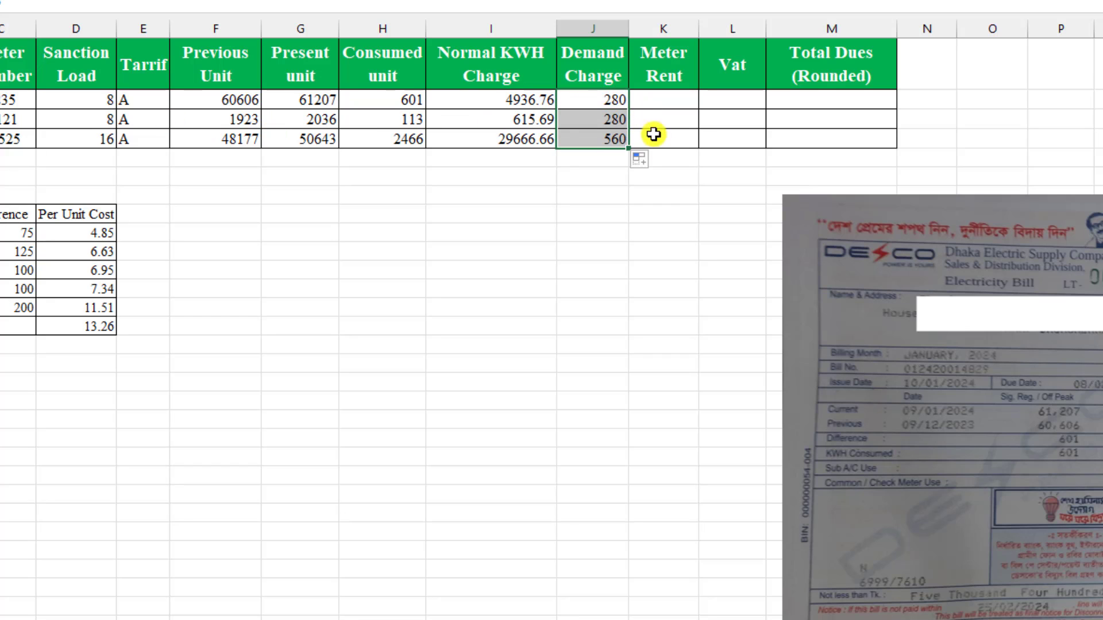
- Bring the bill picture fully into view under the table and enter 0 as the Meter Rent in K2, K3 and K4
left_click(666, 98)
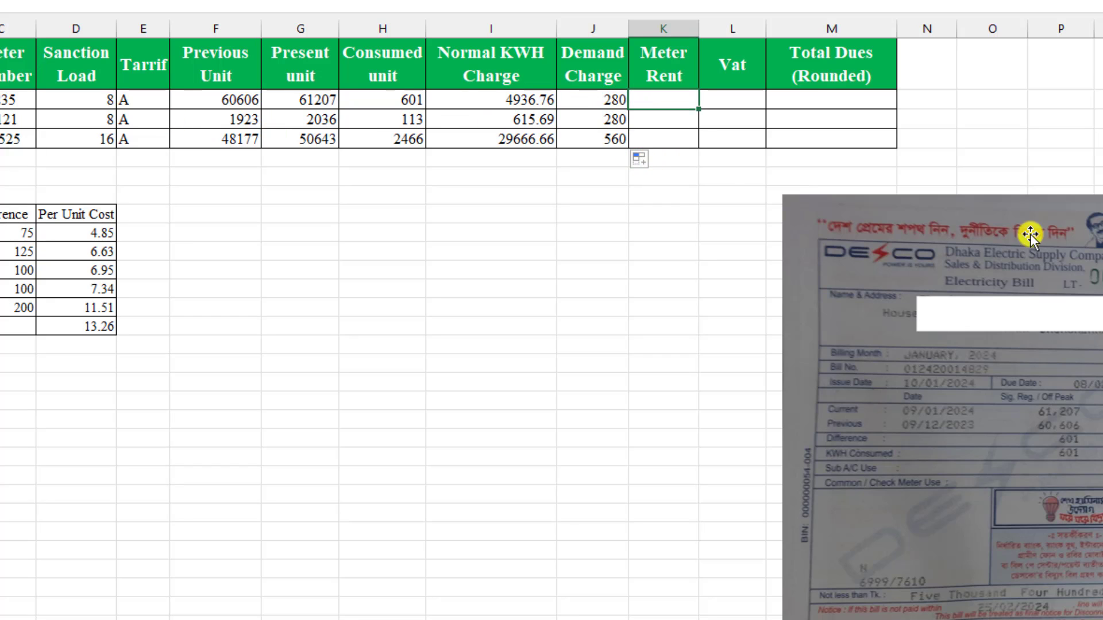
left_click_drag(1102, 424, 978, 394)
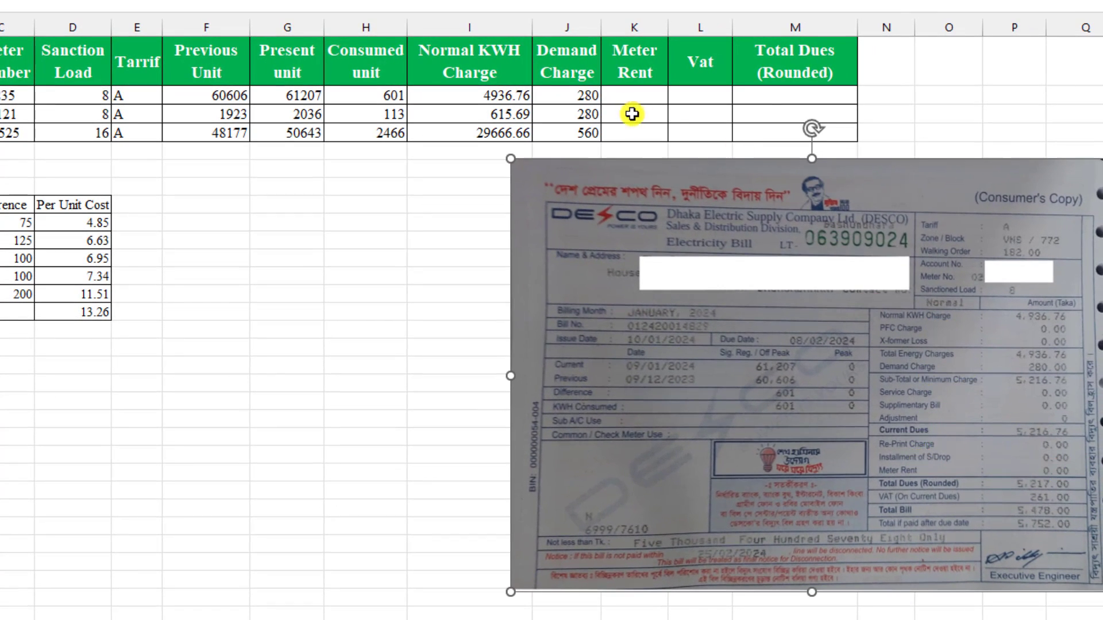
left_click(632, 96)
type("0")
key("Return")
type("0")
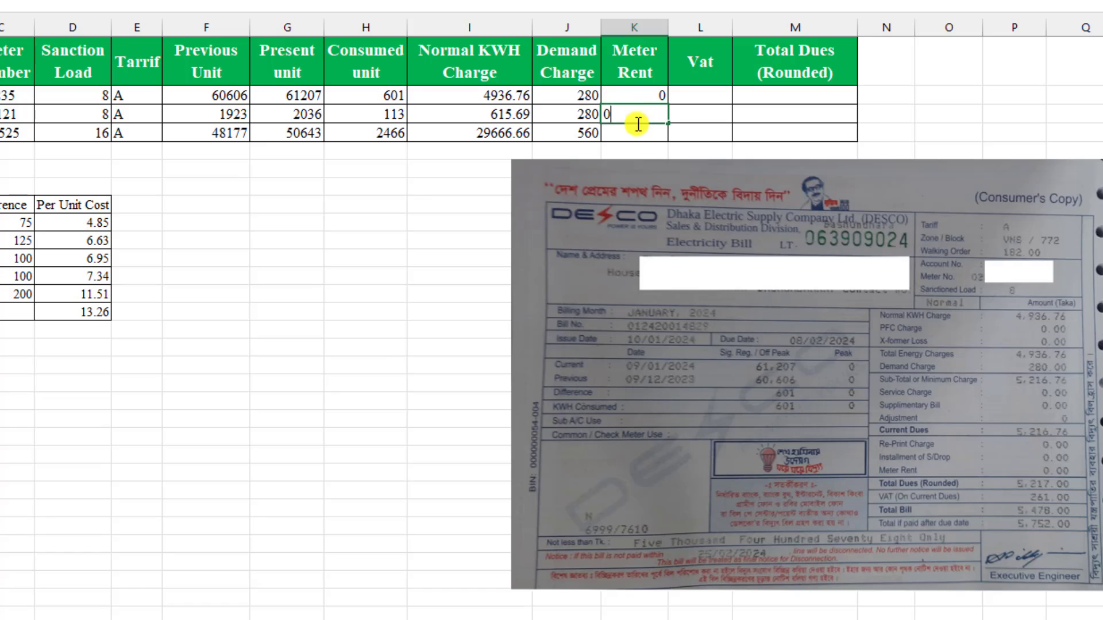
key("Return")
type("0")
- Calculate the Vat in L2 with =(I2+J2)*5% and fill the formula down to L4
left_click(702, 96)
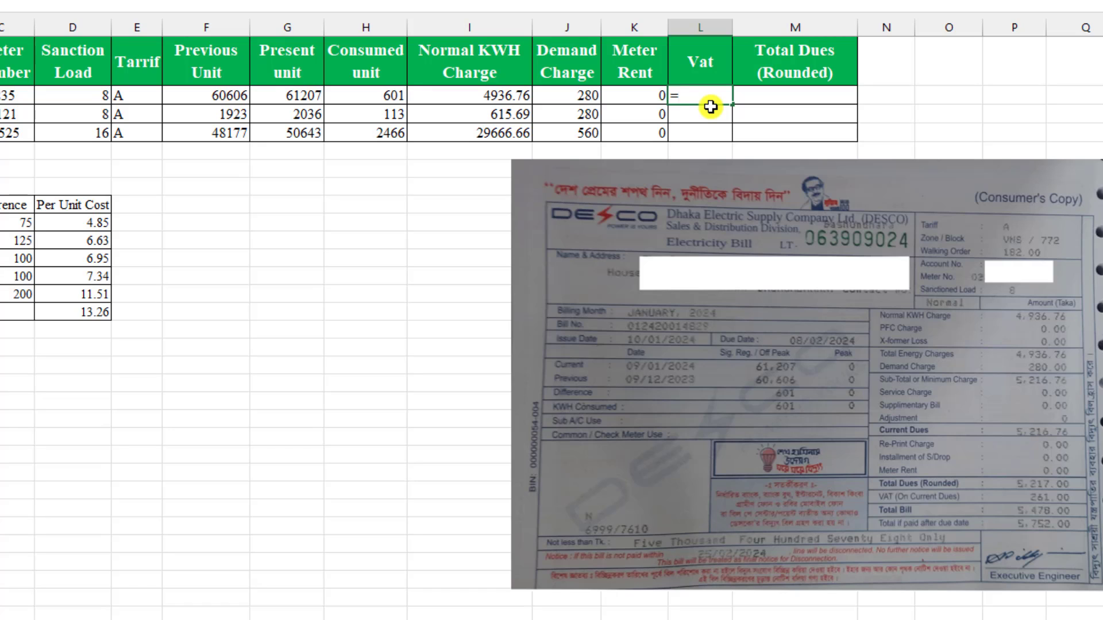
type("(")
left_click(513, 96)
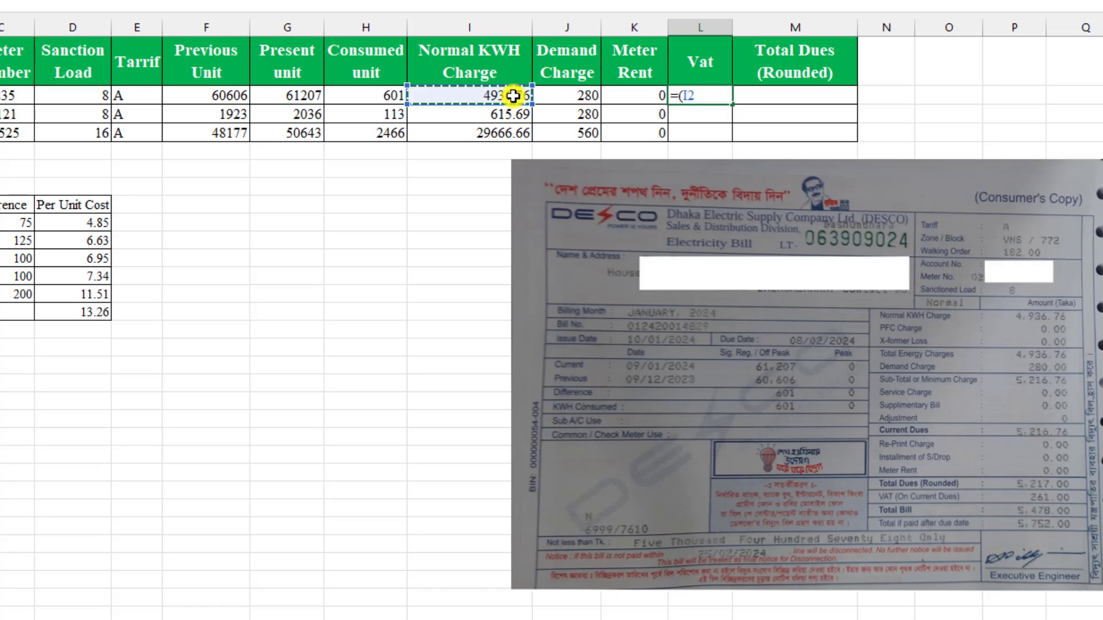
type("+")
left_click(588, 101)
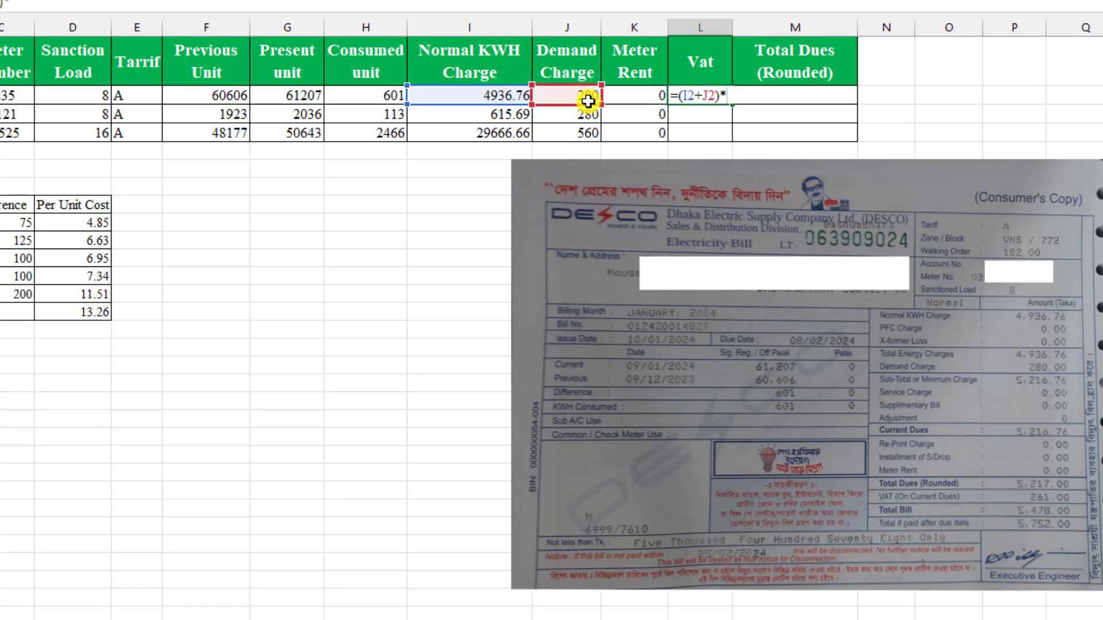
type(")*5%")
key("Return")
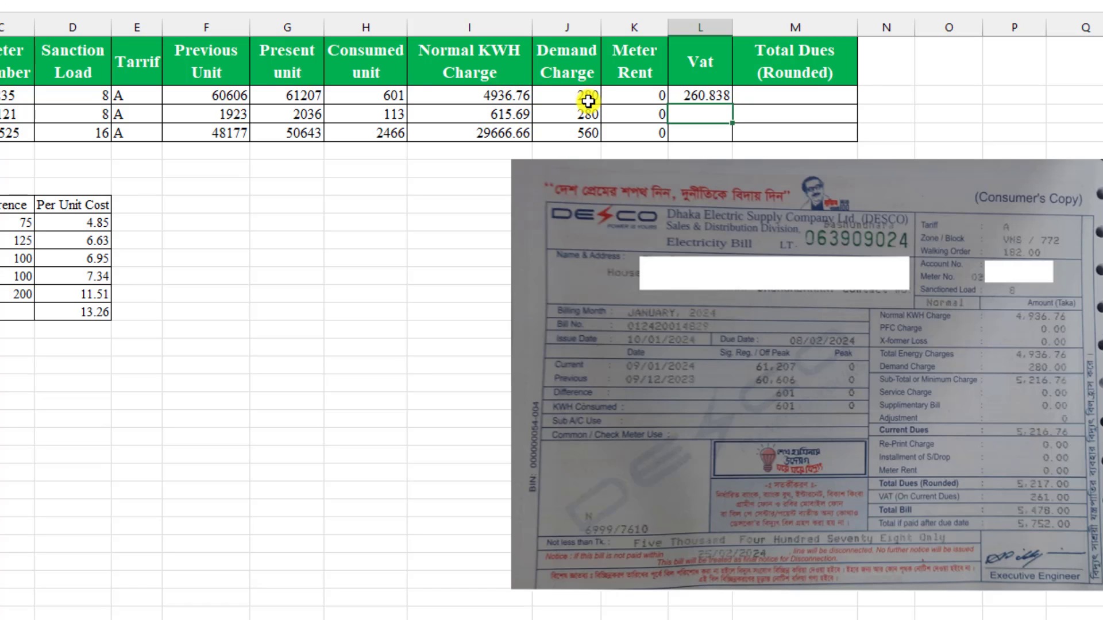
left_click(715, 97)
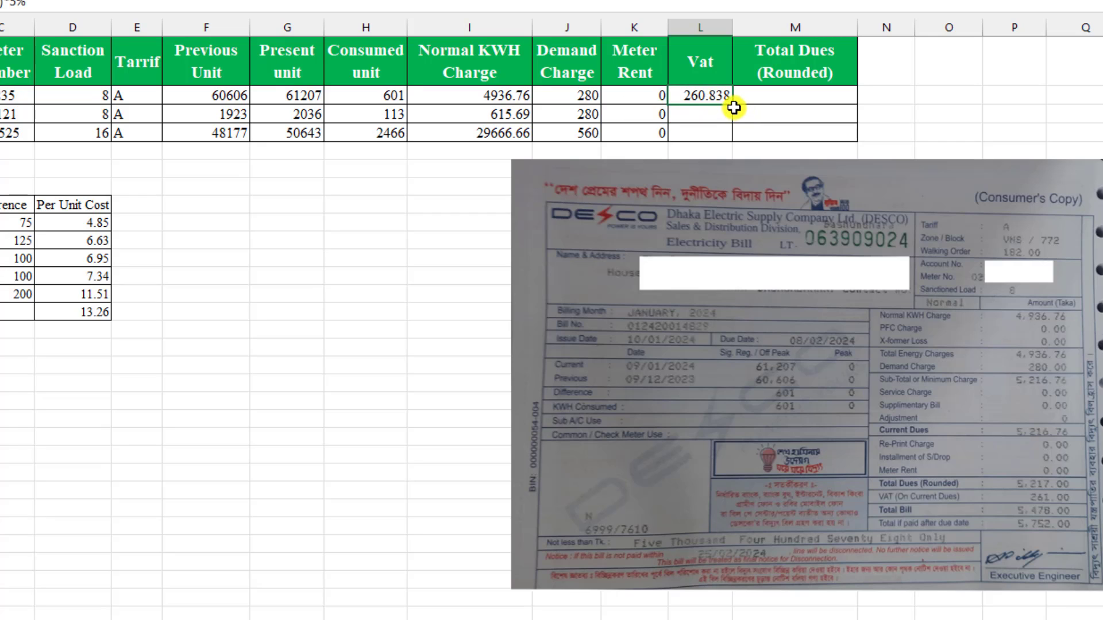
left_click_drag(732, 106, 729, 134)
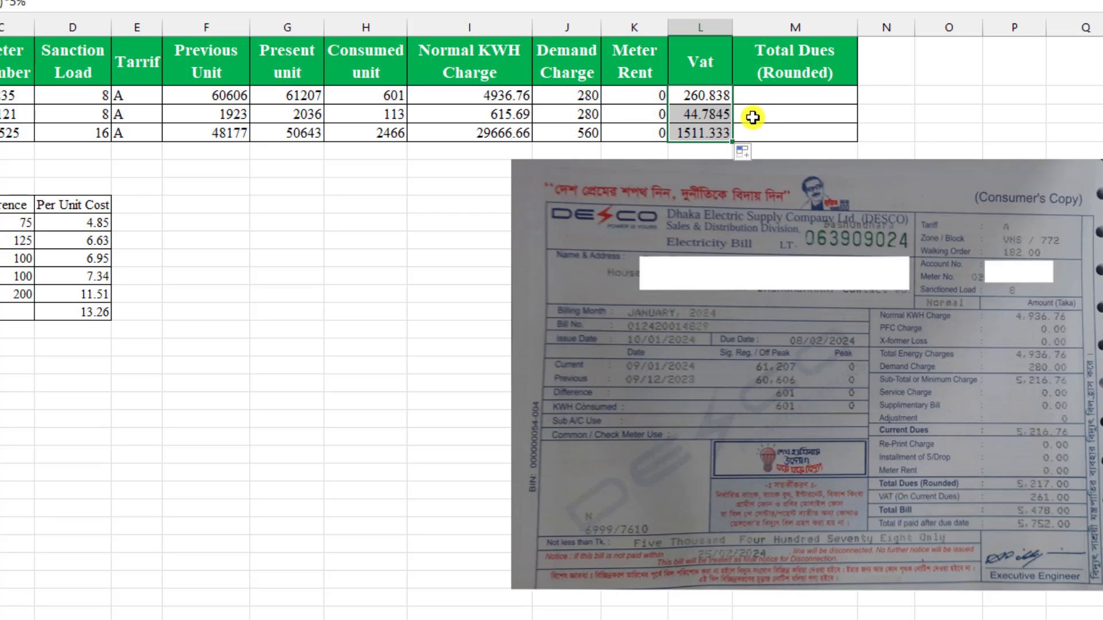
- Calculate the Total Dues in M2 with =I2+J2+K2+L2 and review the formula against the bill picture
left_click(782, 98)
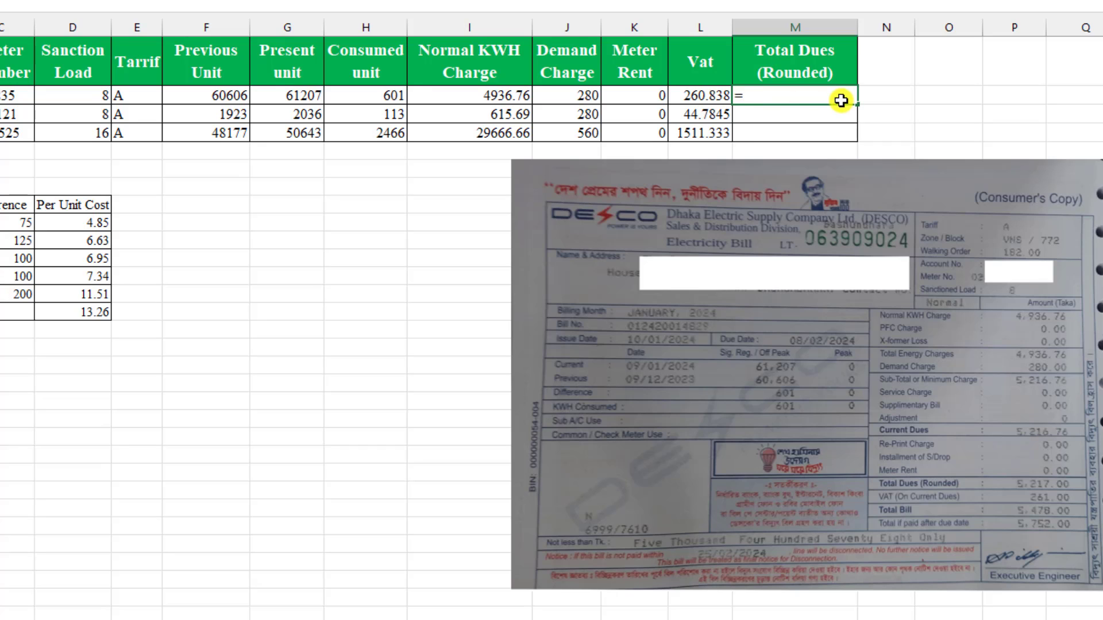
type("=")
left_click(512, 99)
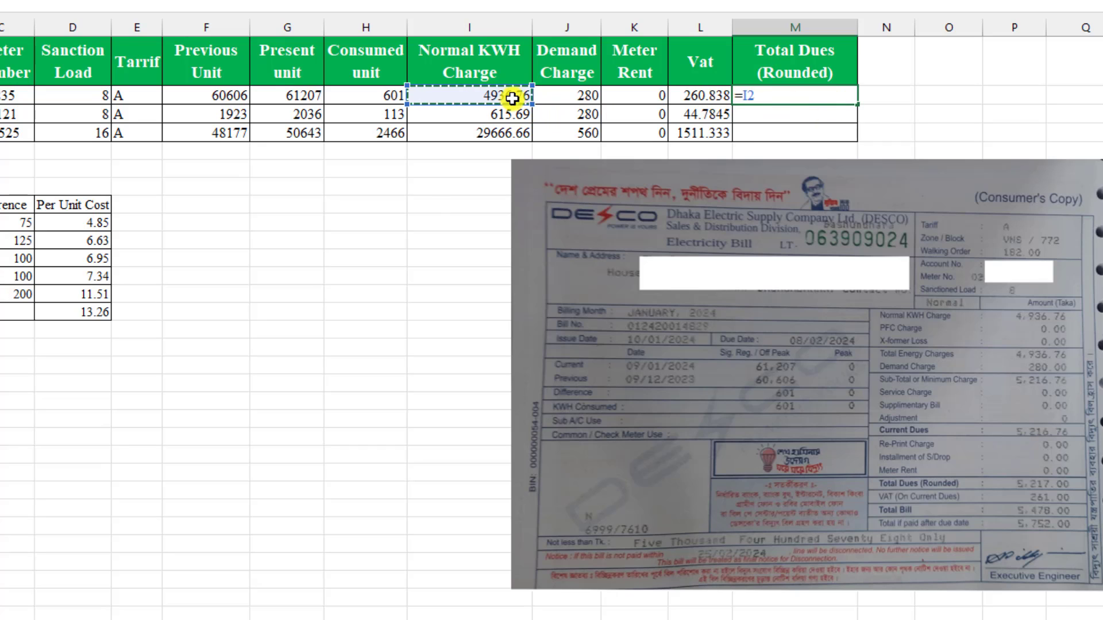
type("+")
left_click(569, 96)
type("+")
left_click(635, 95)
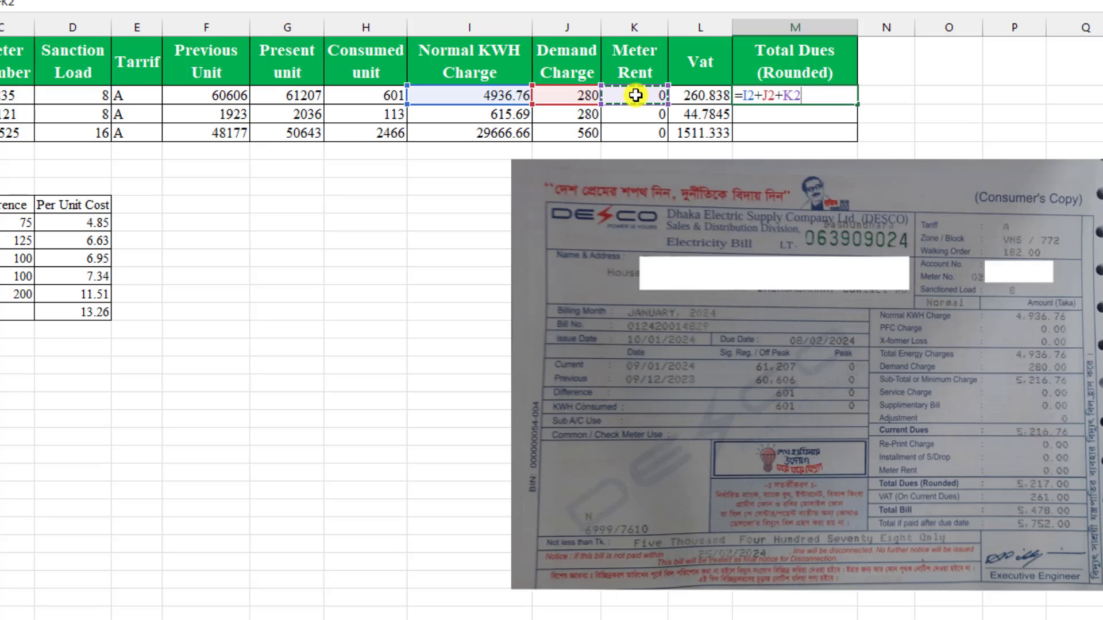
type("+")
left_click(704, 95)
key("Return")
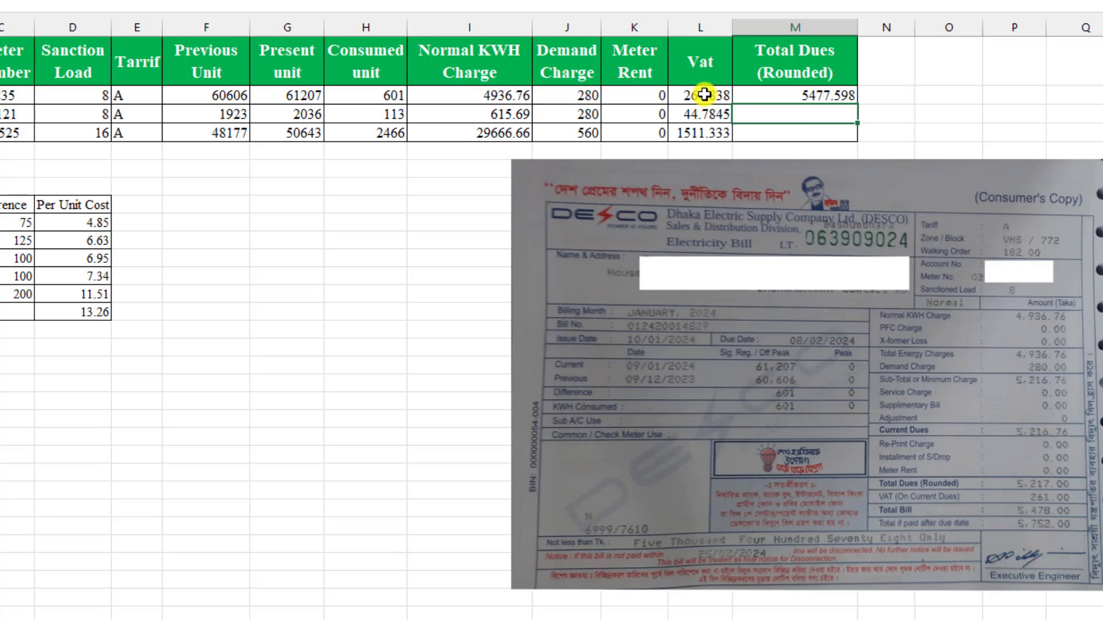
left_click(797, 97)
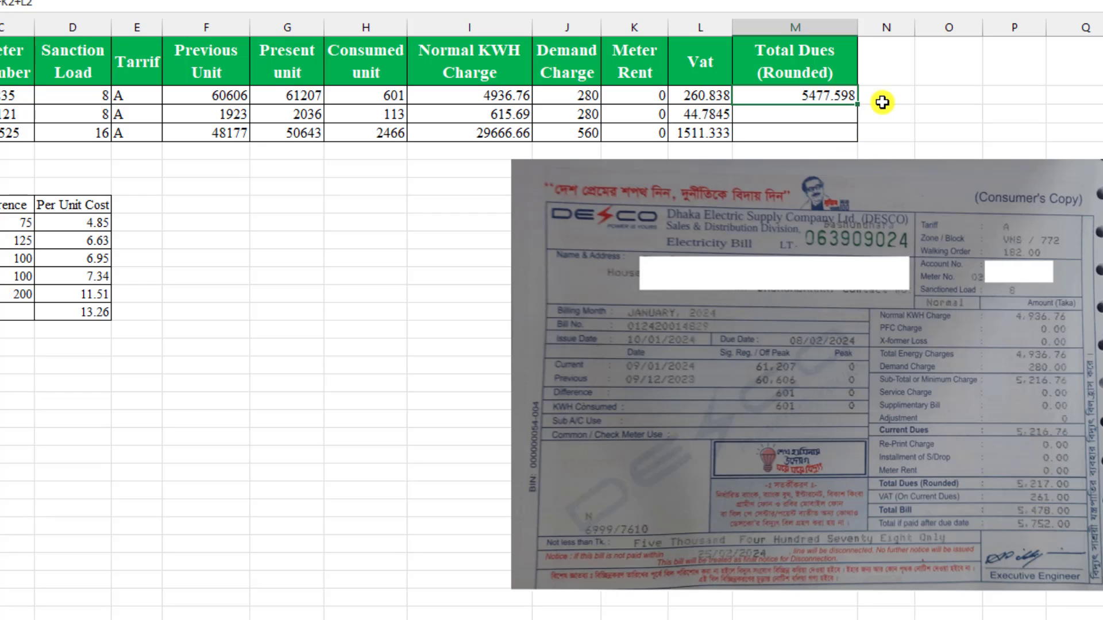
double_click(835, 97)
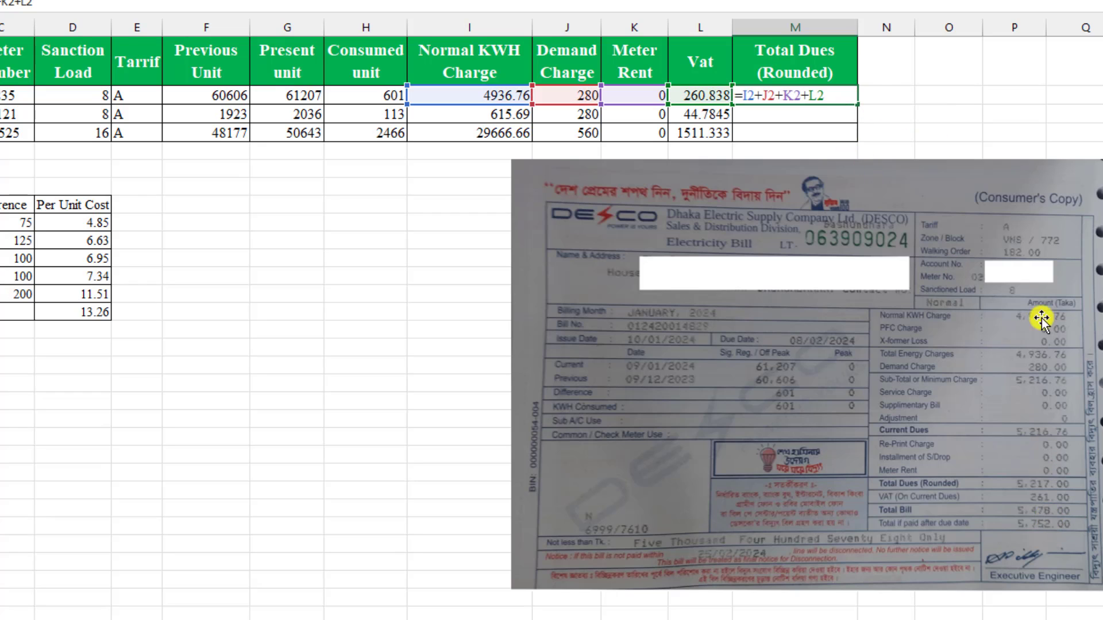
key("Return")
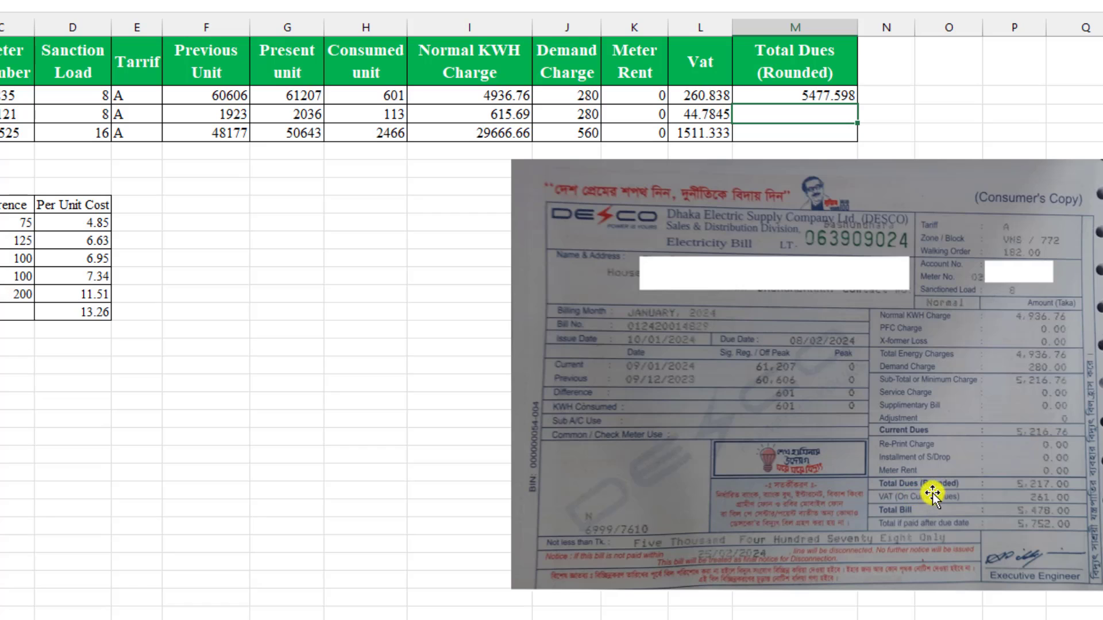
- Round the M2 total up with =ROUNDUP(I2+J2+K2+L2,0), accept the proposed correction, and fill the formula down to M4
left_click(788, 99)
double_click(788, 99)
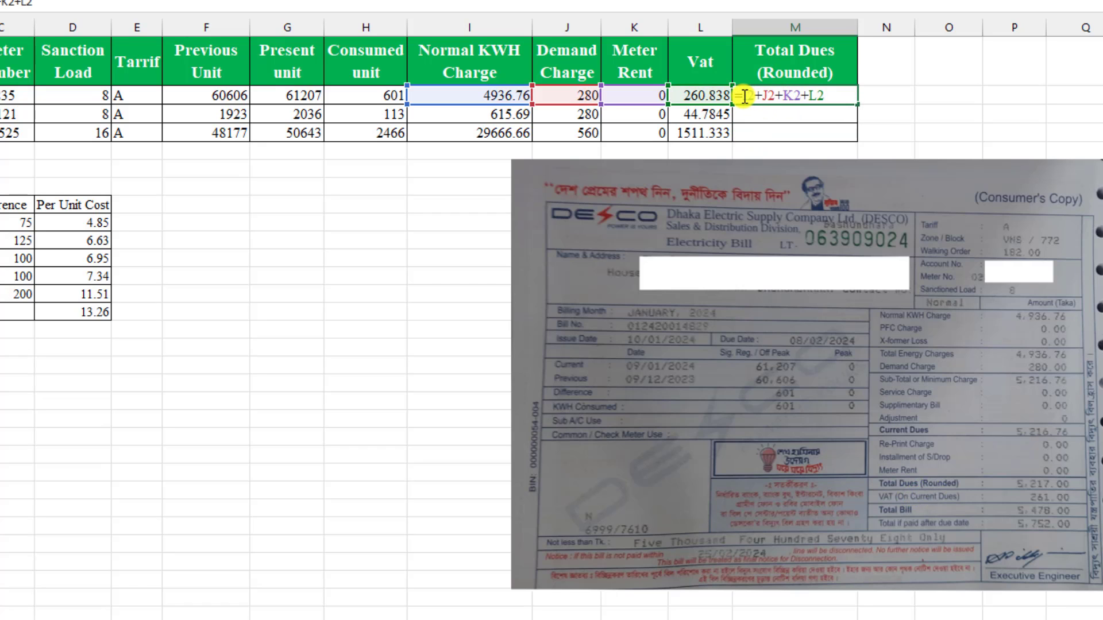
type("roundup")
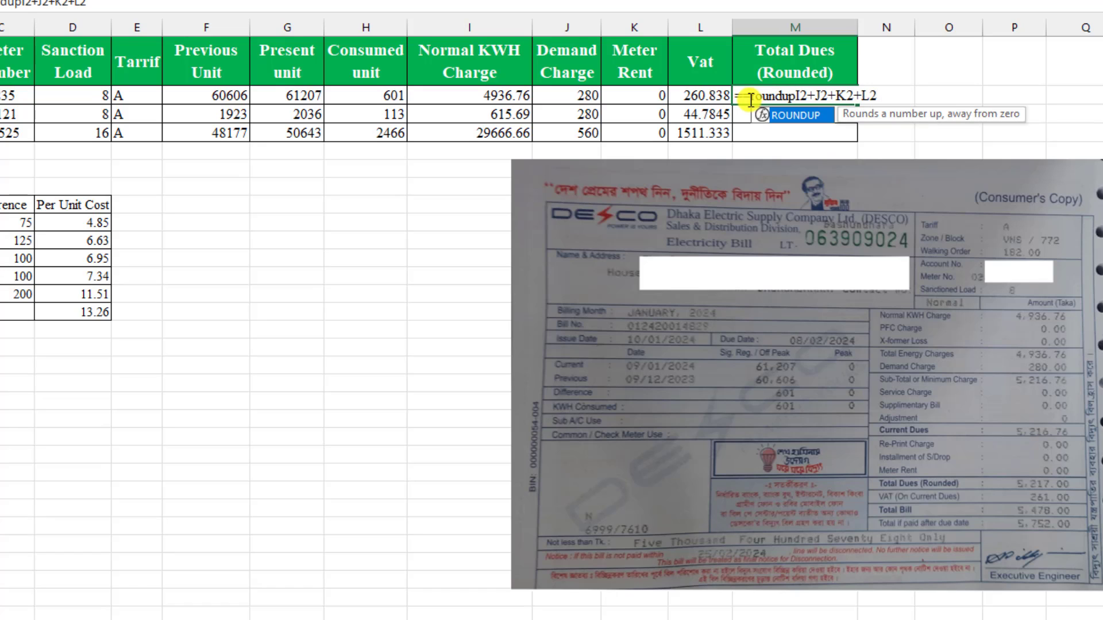
type("(I2+J2+K2+L2")
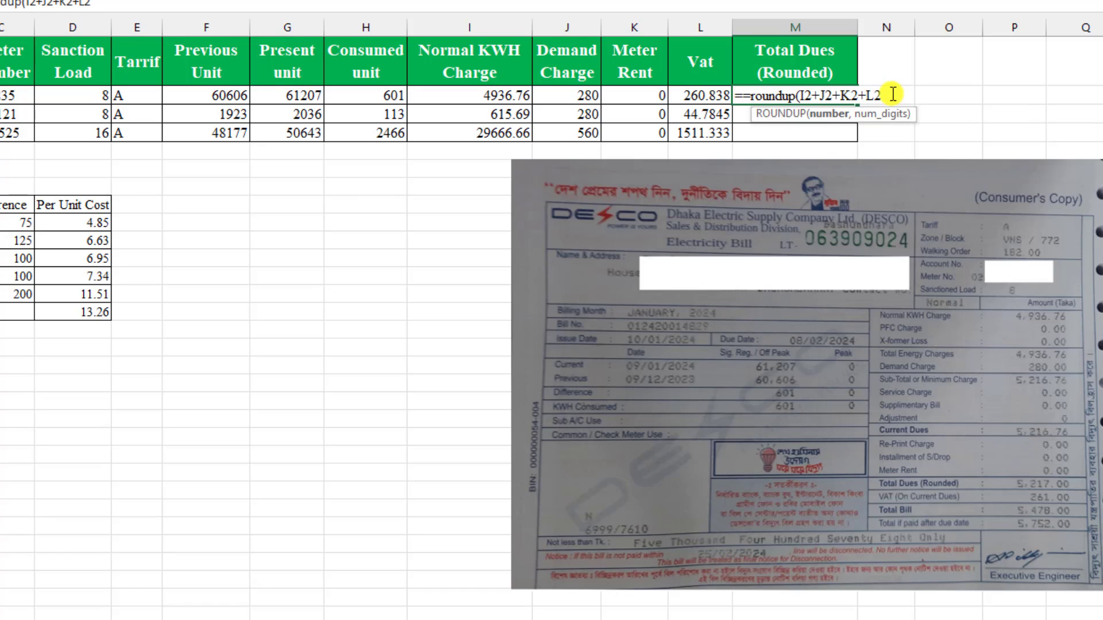
type(",")
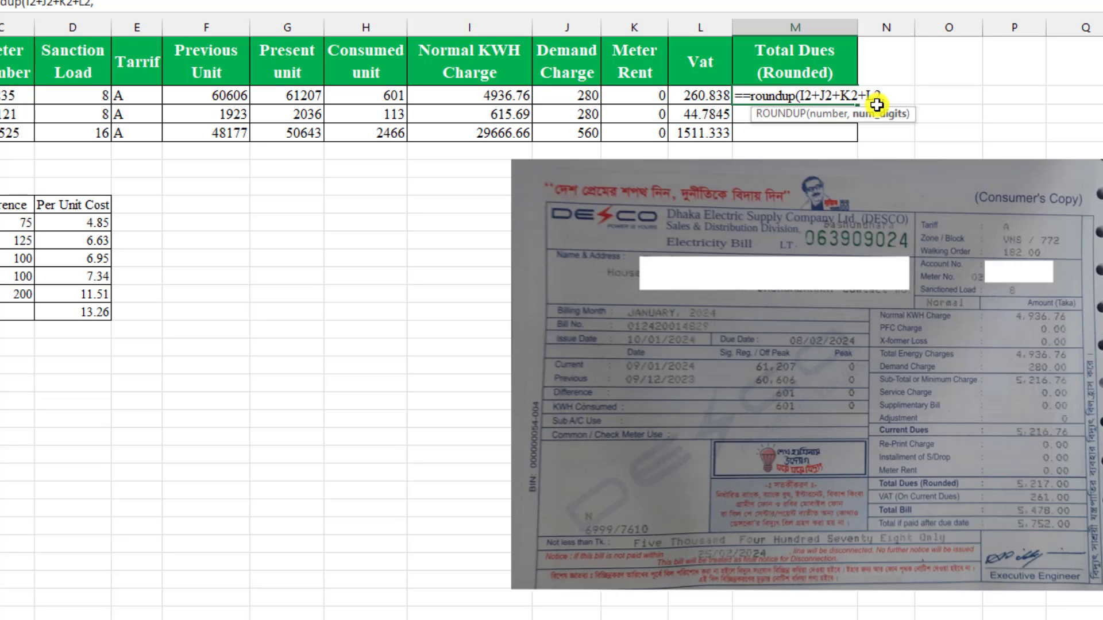
type("0)")
key("Return")
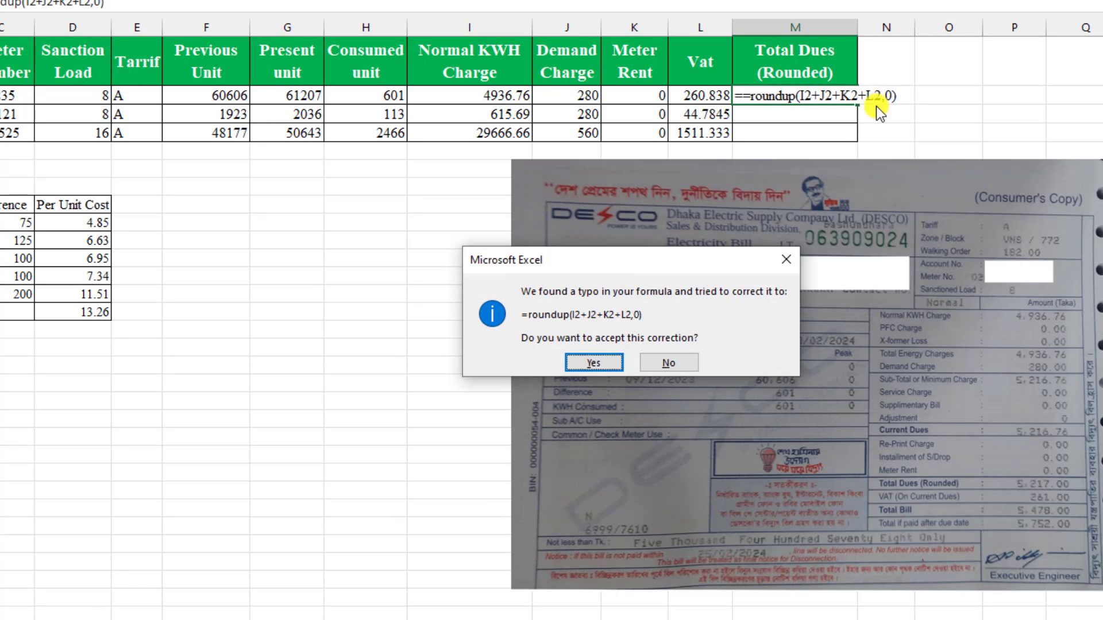
left_click(574, 361)
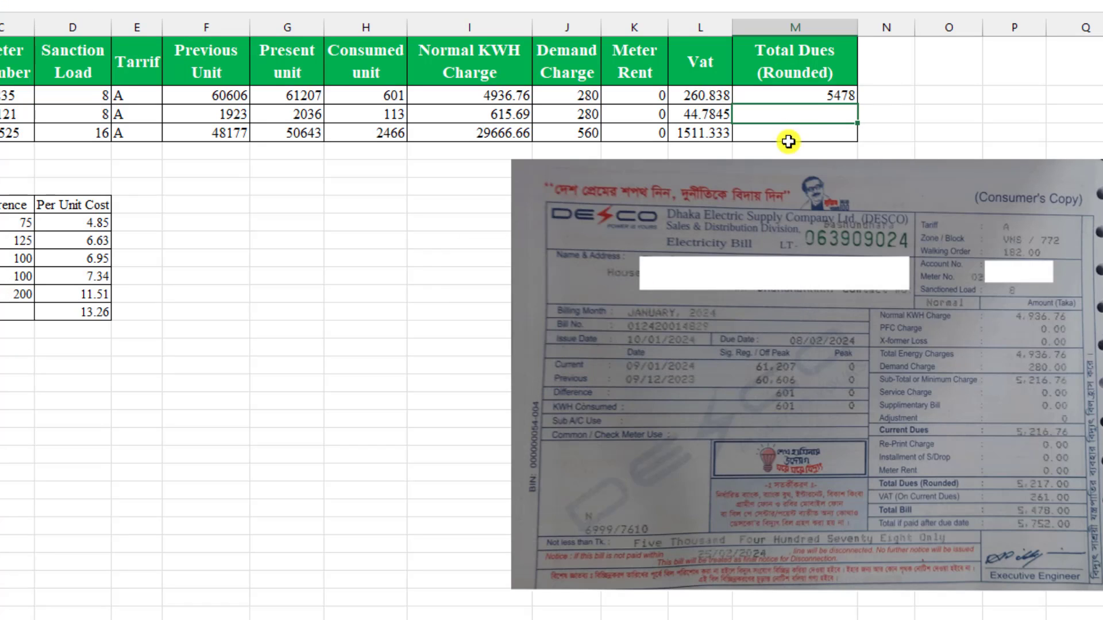
left_click(819, 98)
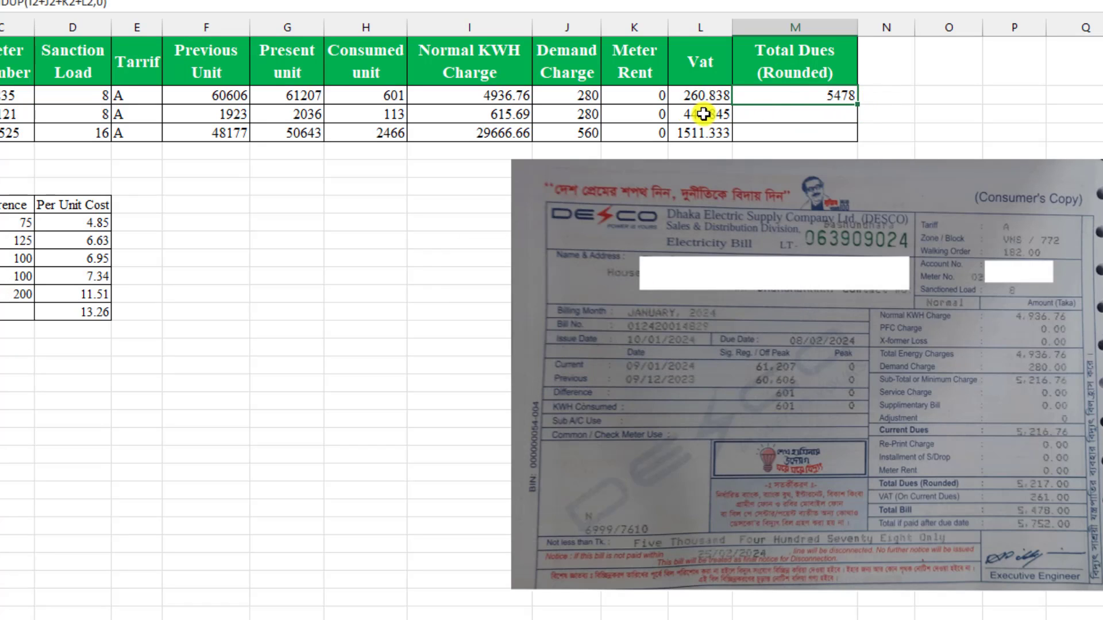
left_click_drag(853, 110, 849, 136)
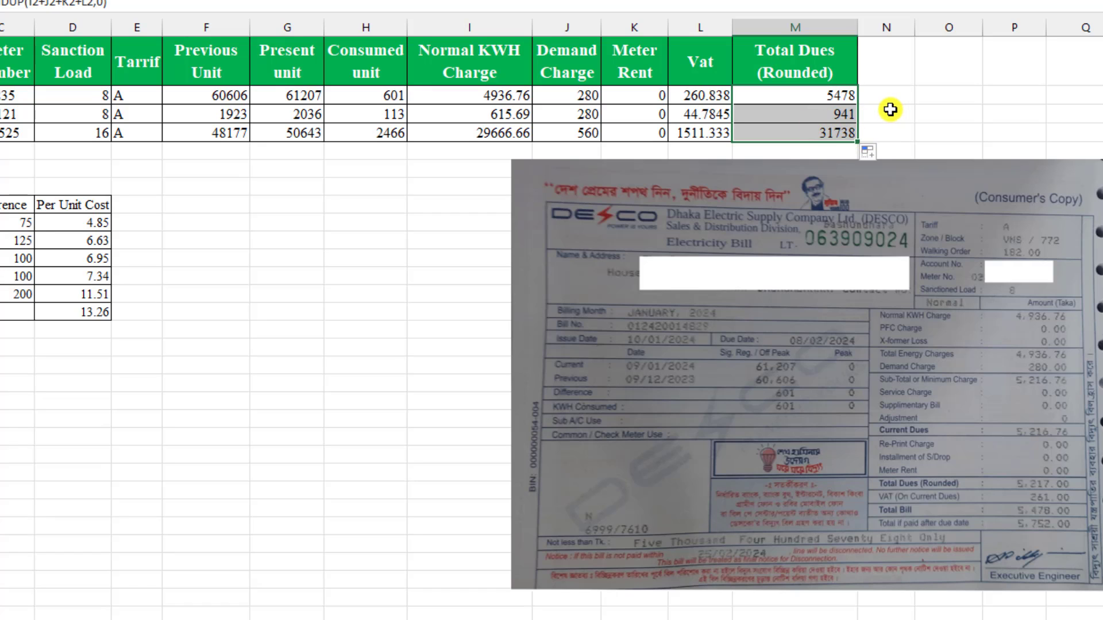
- Compare the first total with the bill picture, move the picture beside the unit cost table below the bill rows, and deselect it
left_click(853, 101)
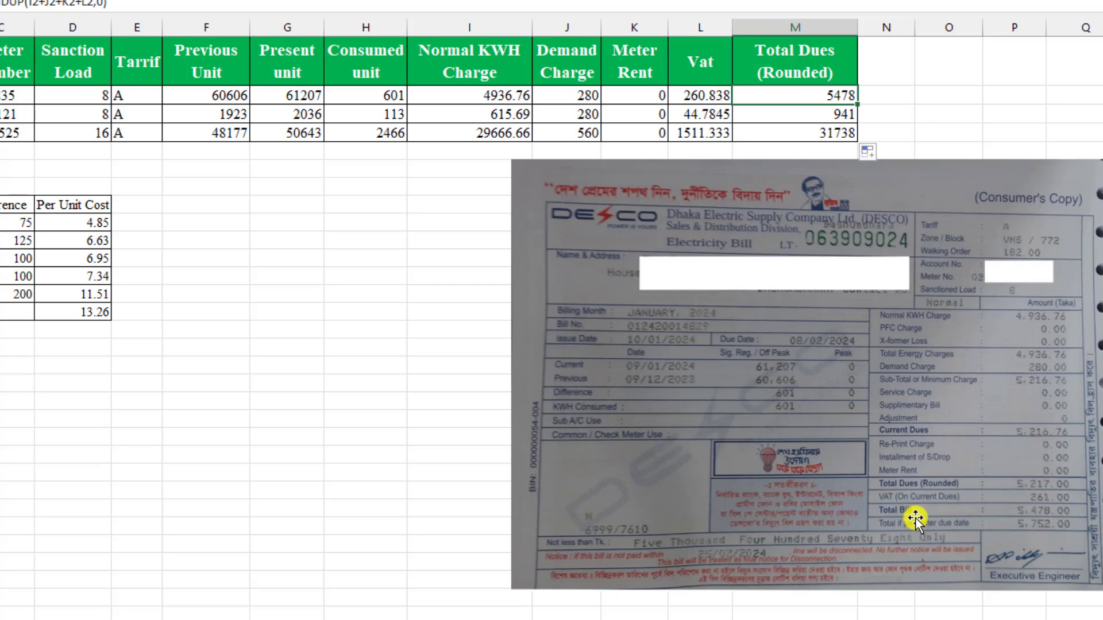
left_click_drag(1063, 514, 809, 567)
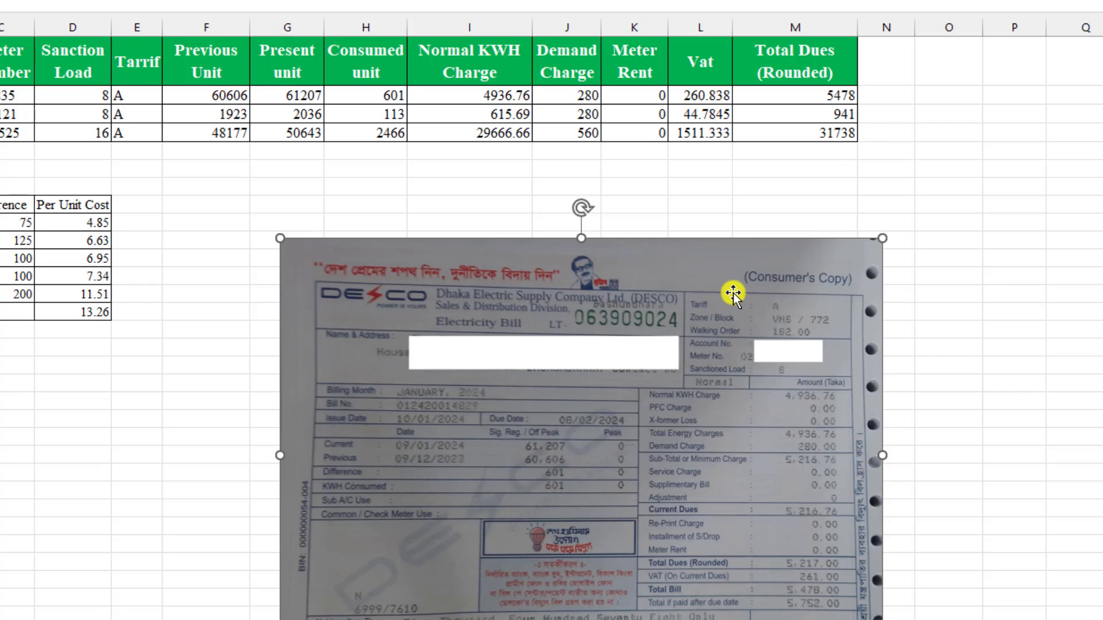
key("Up")
key("Left")
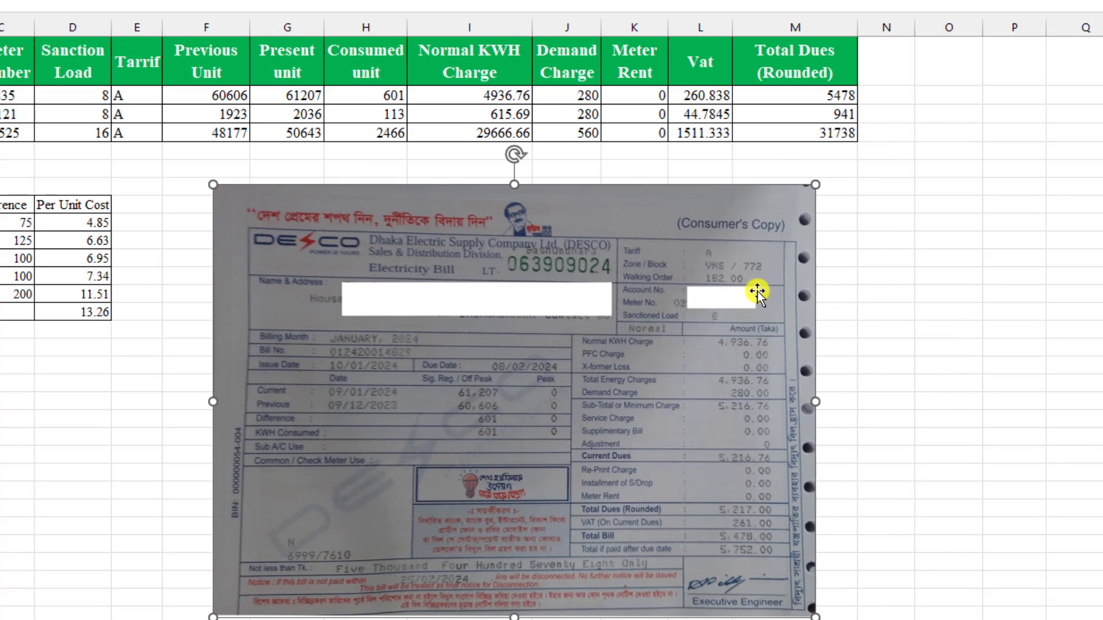
left_click(900, 246)
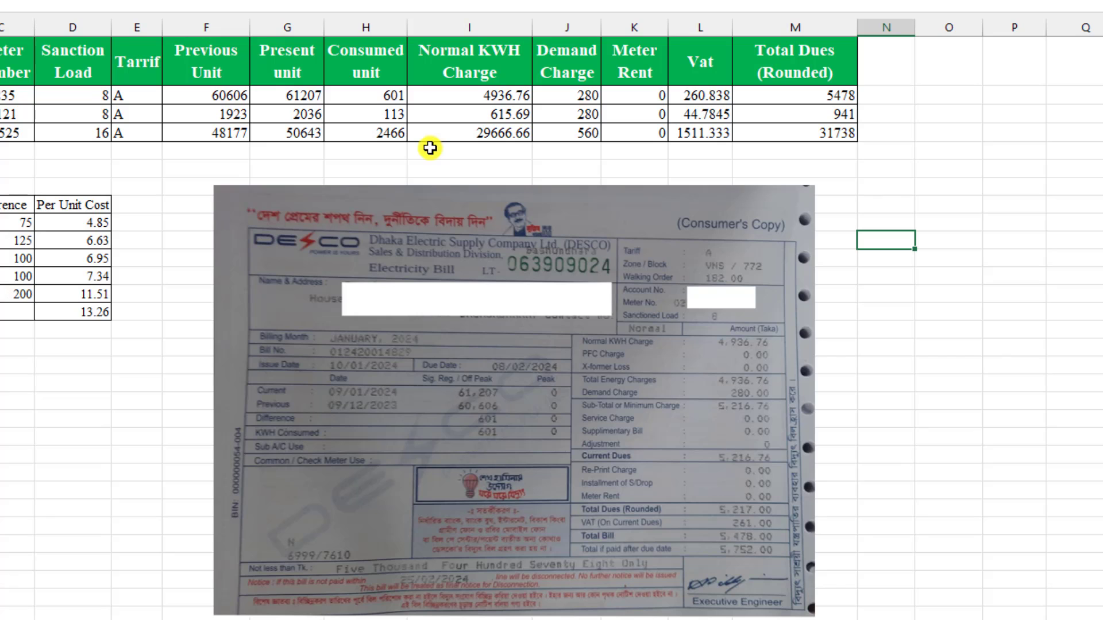
- Open the nested IF formula of the Normal KWH Charge in I2 to review its slab conditions
double_click(493, 96)
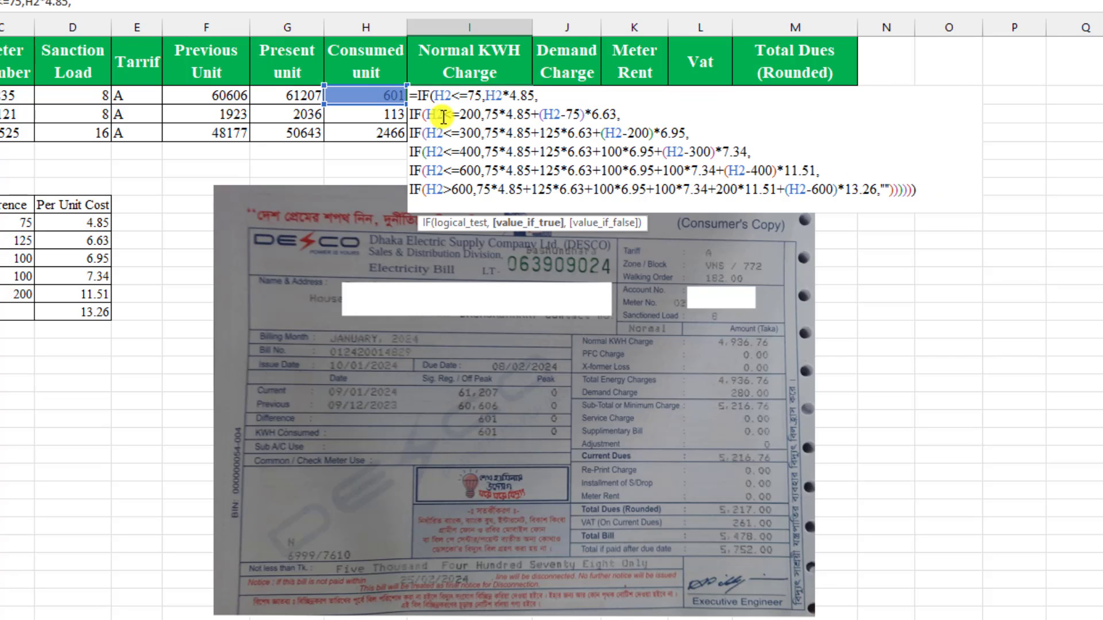